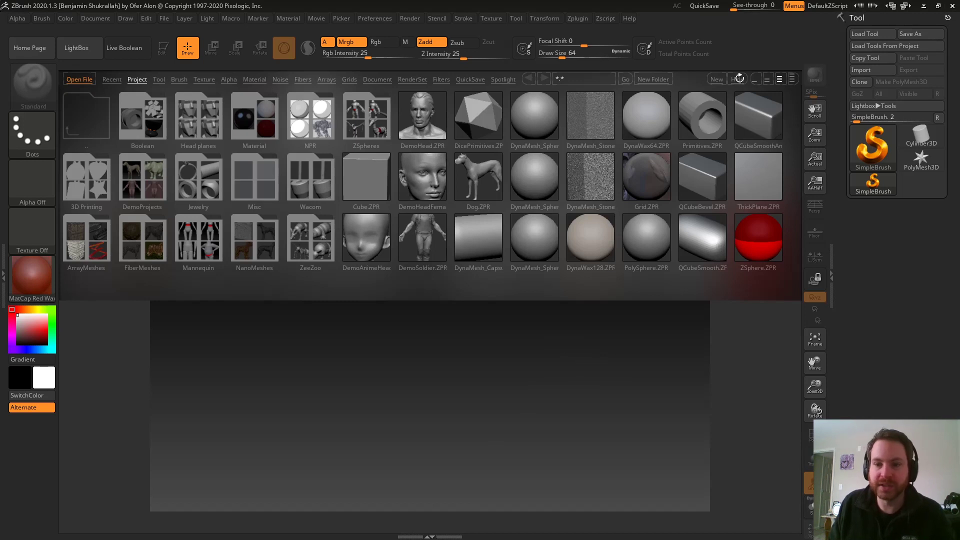
Draw a Cube3D primitive on the canvas and convert it to an editable PolyMesh3D.
key("comma")
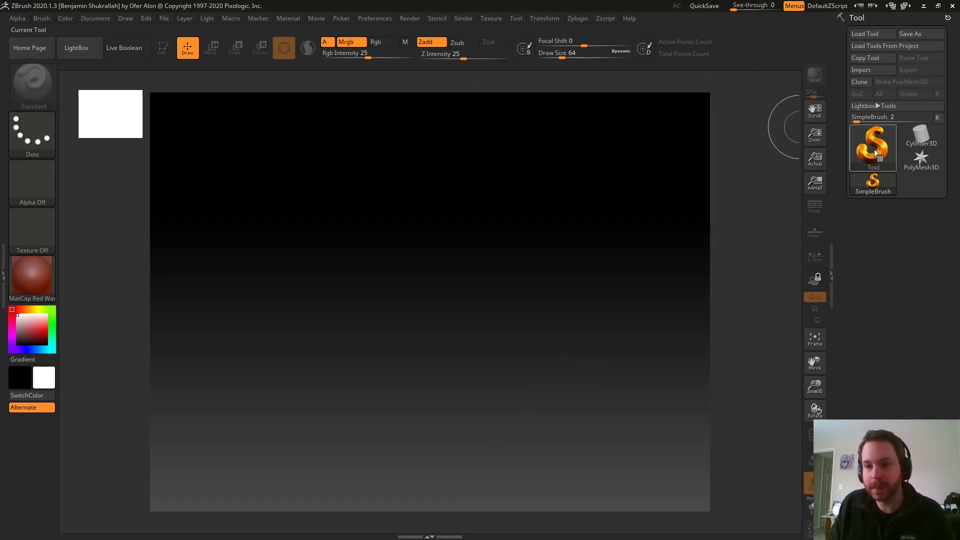
left_click(874, 150)
left_click(431, 192)
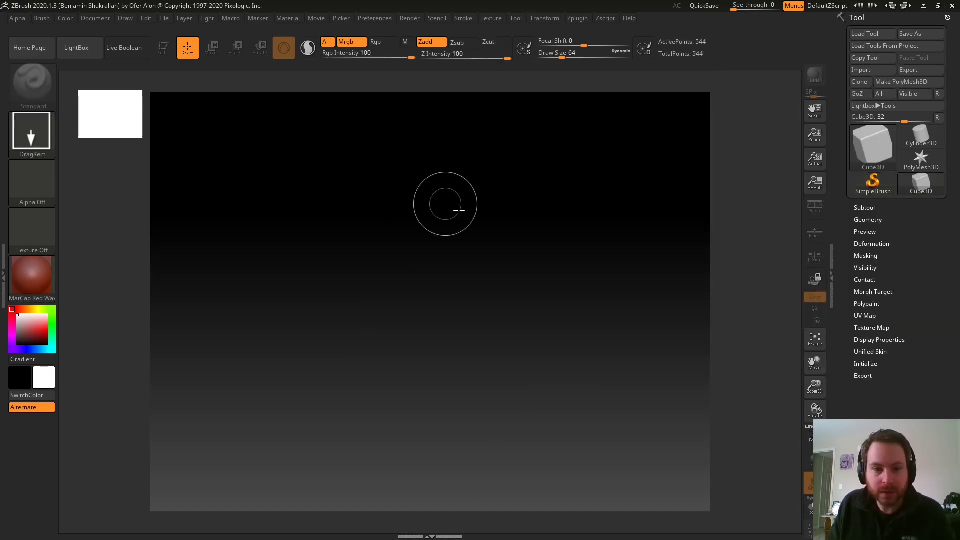
left_click_drag(367, 217, 384, 345)
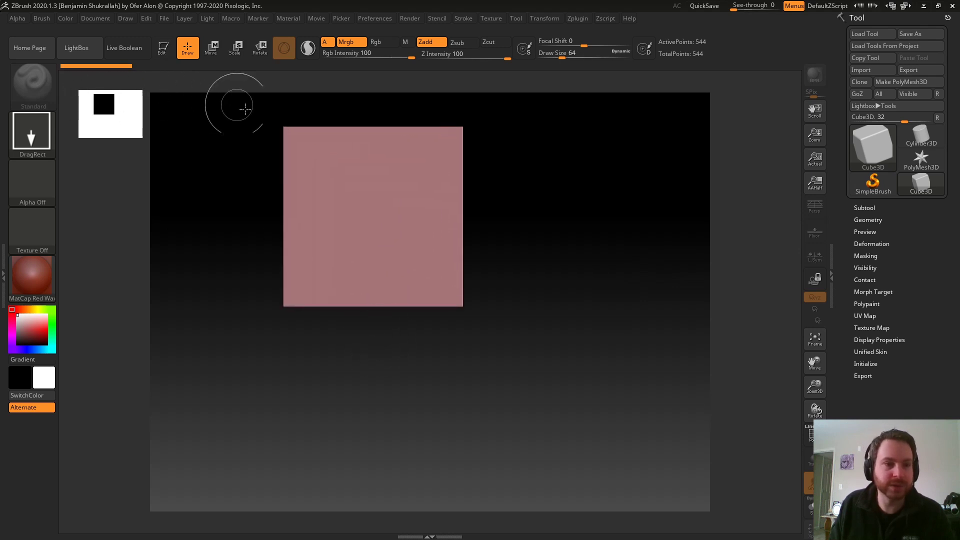
left_click(163, 47)
left_click_drag(209, 196, 222, 231)
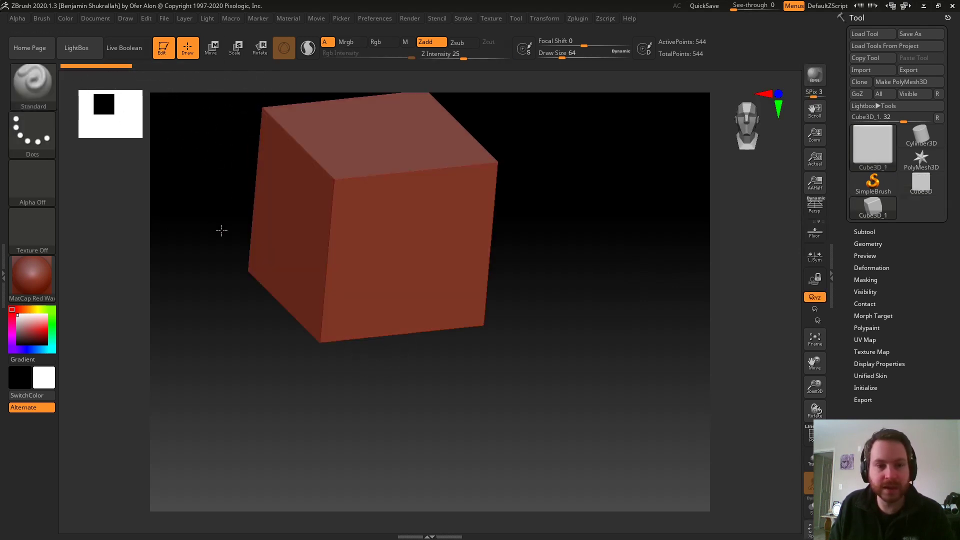
left_click(901, 81)
left_click_drag(660, 151, 680, 226)
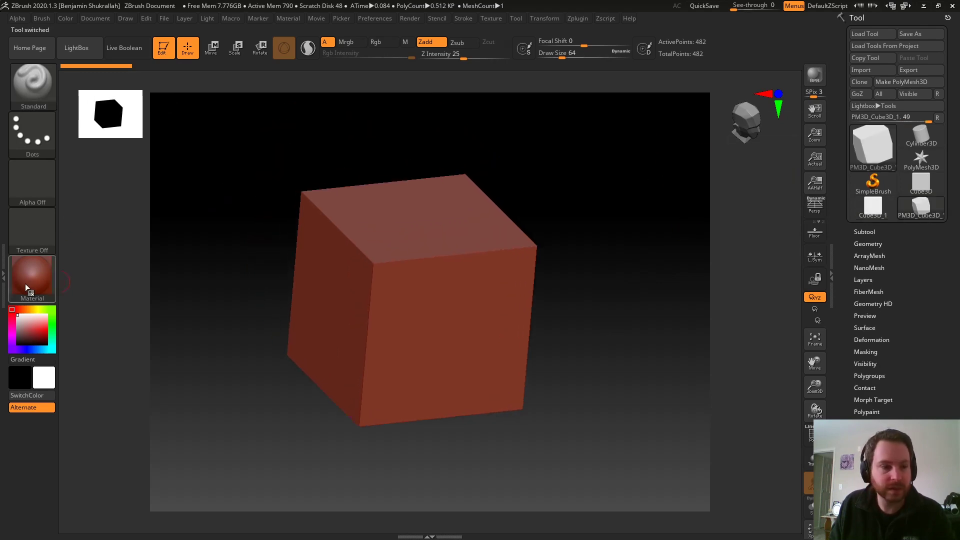
Apply MatCap White Cavity, fill the cube solid orange, then reset the colour to white.
left_click(46, 281)
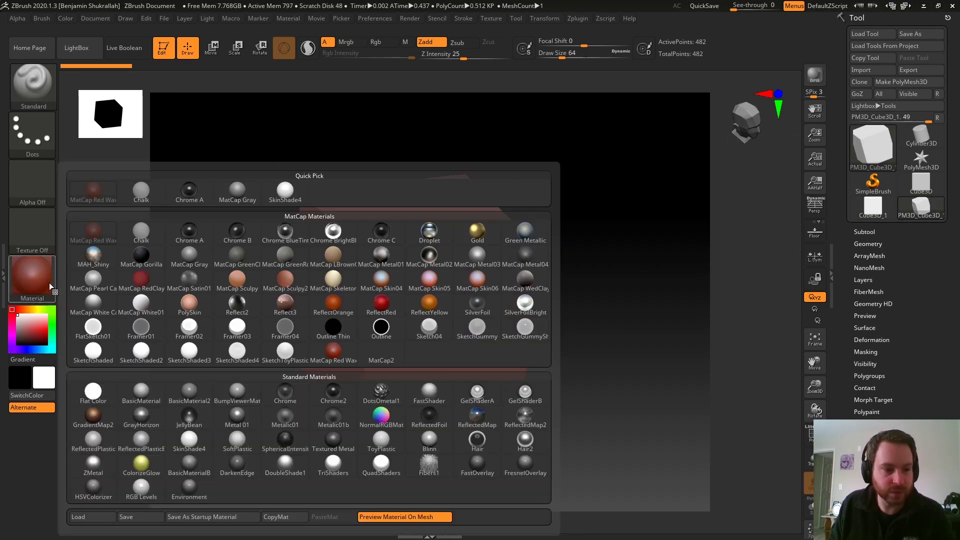
left_click(93, 304)
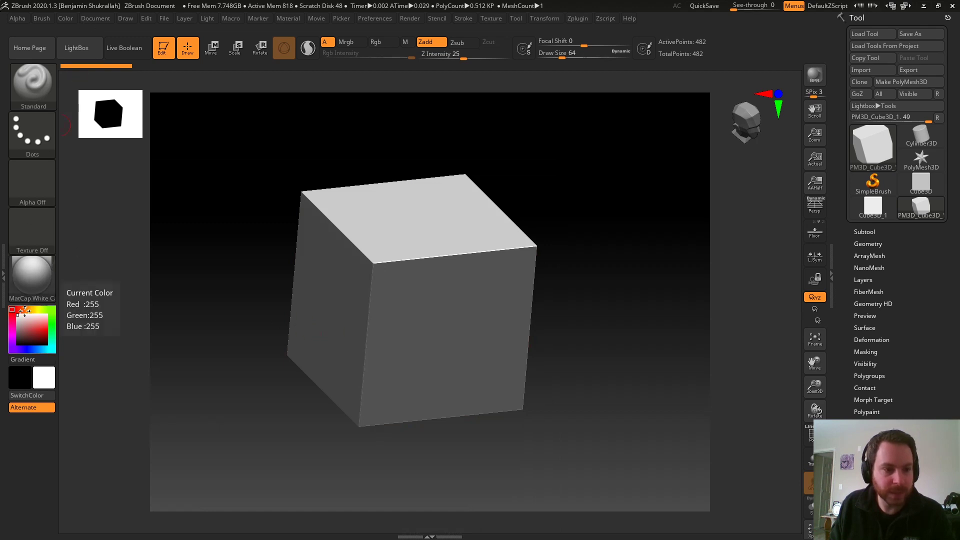
left_click(20, 310)
left_click_drag(20, 310, 23, 310)
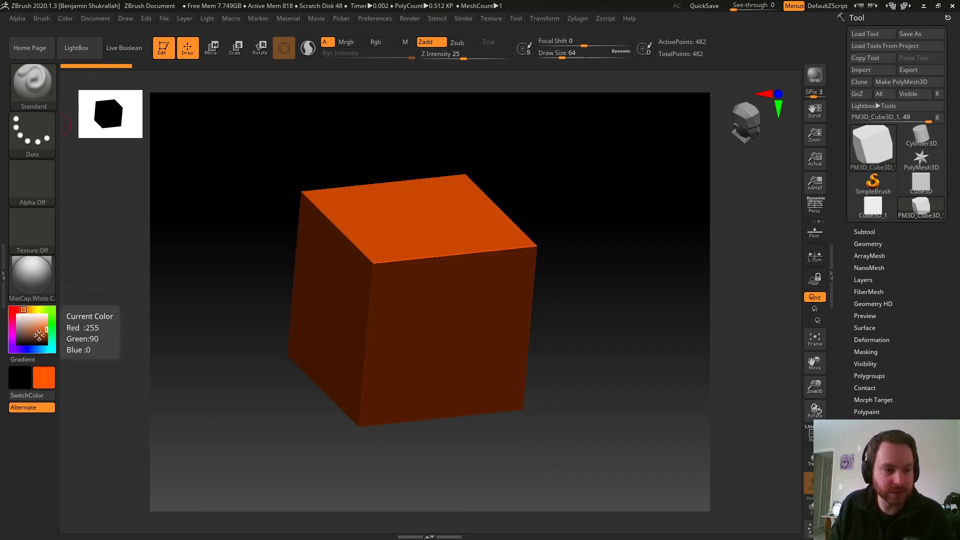
left_click(65, 21)
left_click(91, 237)
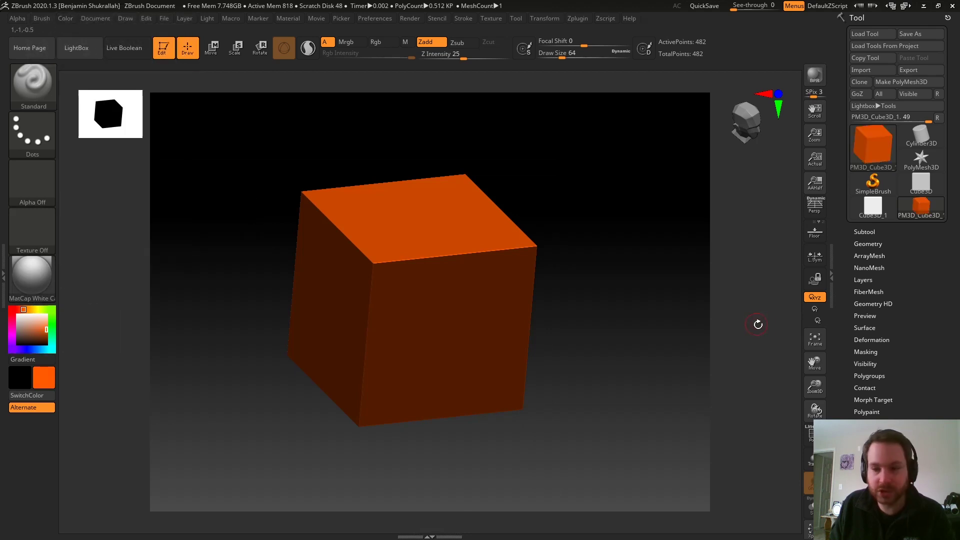
left_click(18, 315)
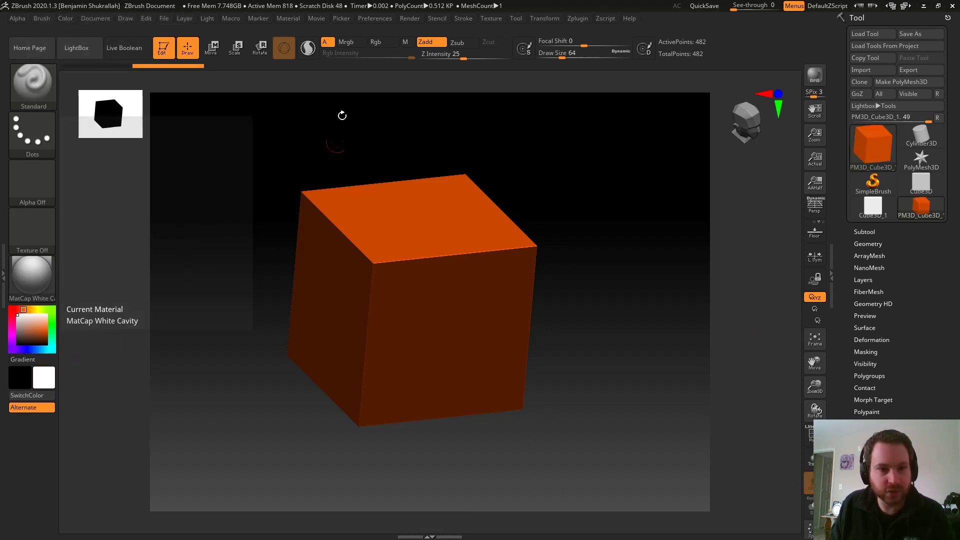
left_click(425, 42)
left_click(376, 43)
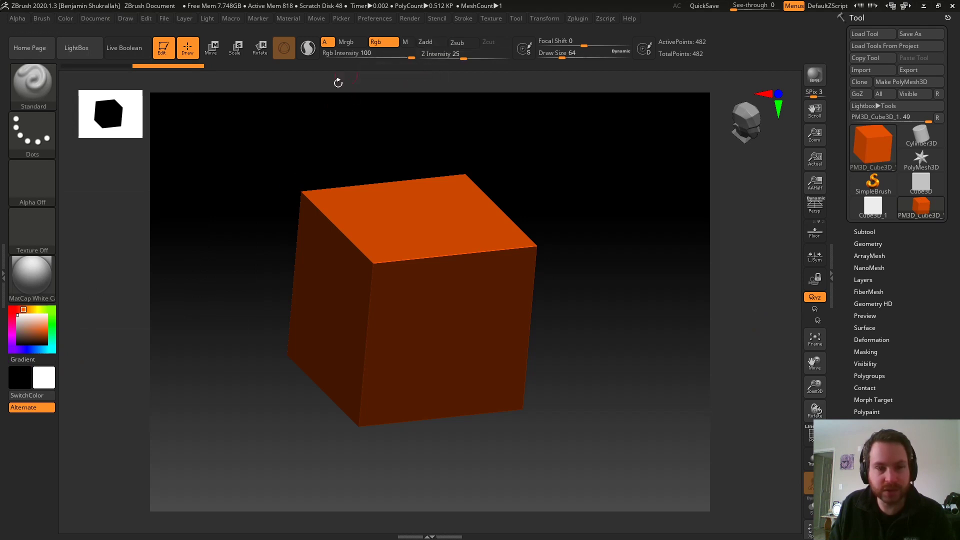
left_click_drag(426, 279, 420, 338)
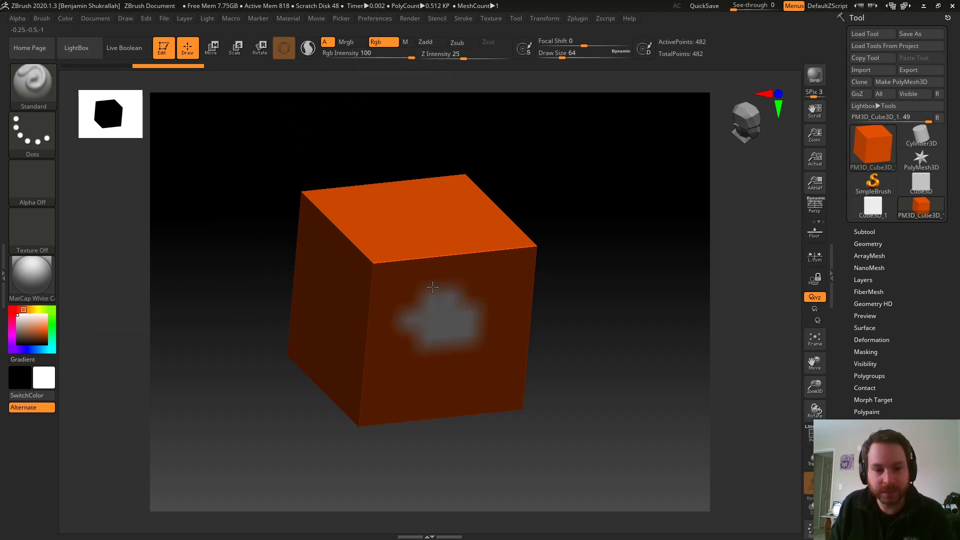
key("ctrl+z")
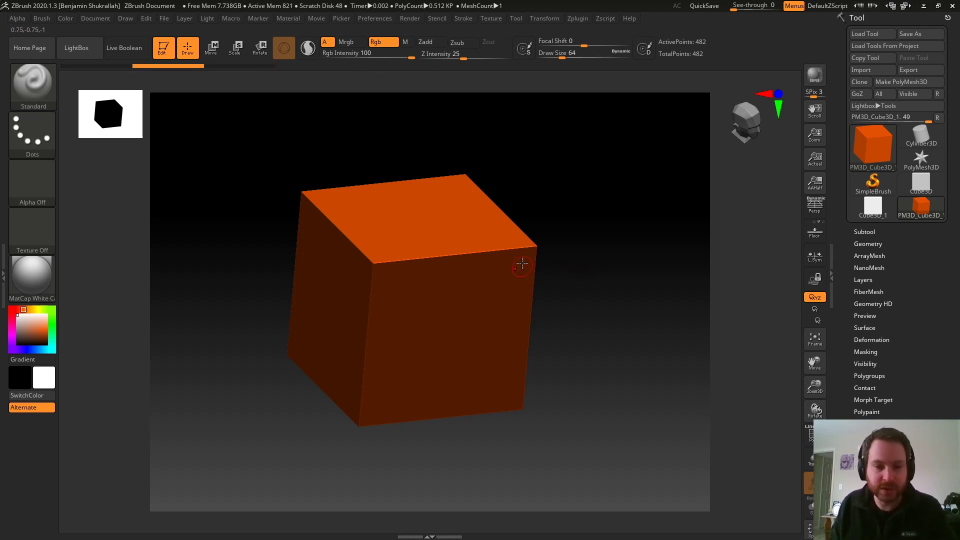
key("shift+f")
mouse_move(758, 407)
left_mouse_down()
mouse_move(641, 296)
mouse_move(816, 411)
left_mouse_up()
key("shift+f")
key("ctrl+d")
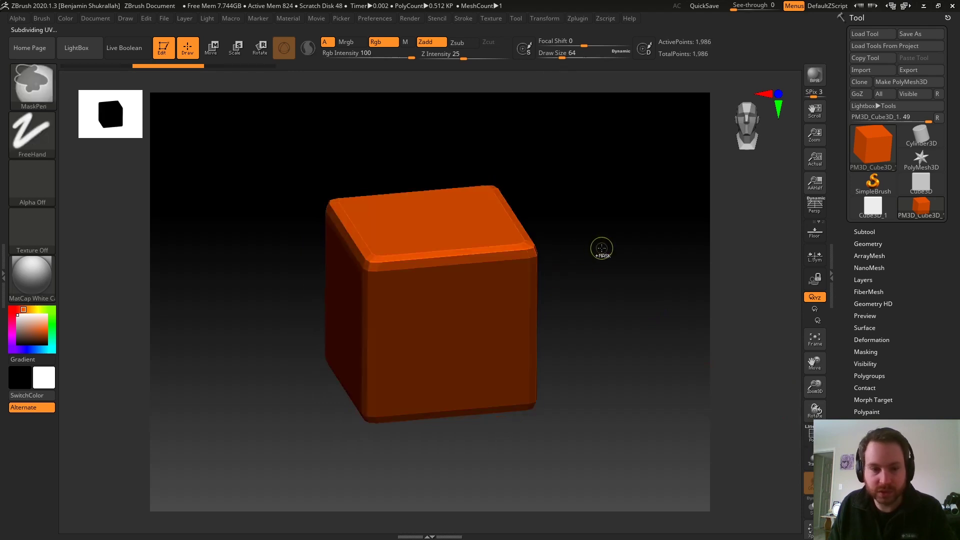
key("ctrl+d")
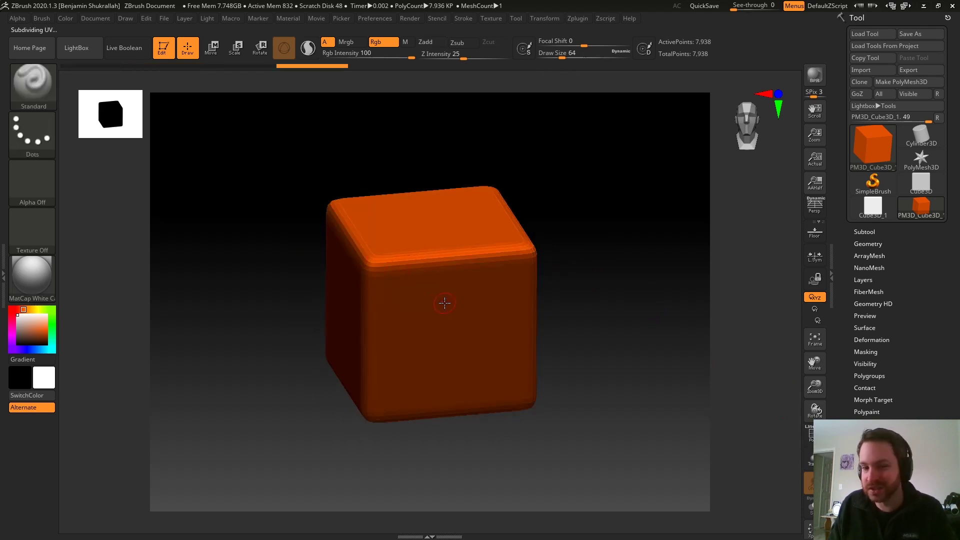
mouse_move(445, 309)
left_mouse_down()
mouse_move(445, 338)
mouse_move(472, 330)
mouse_move(461, 335)
left_mouse_up()
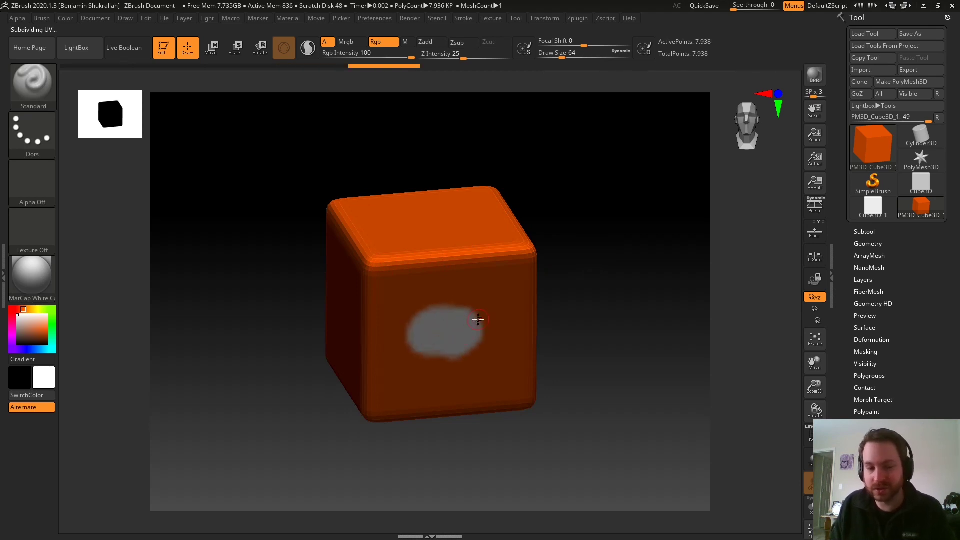
key("ctrl")
key("ctrl+z")
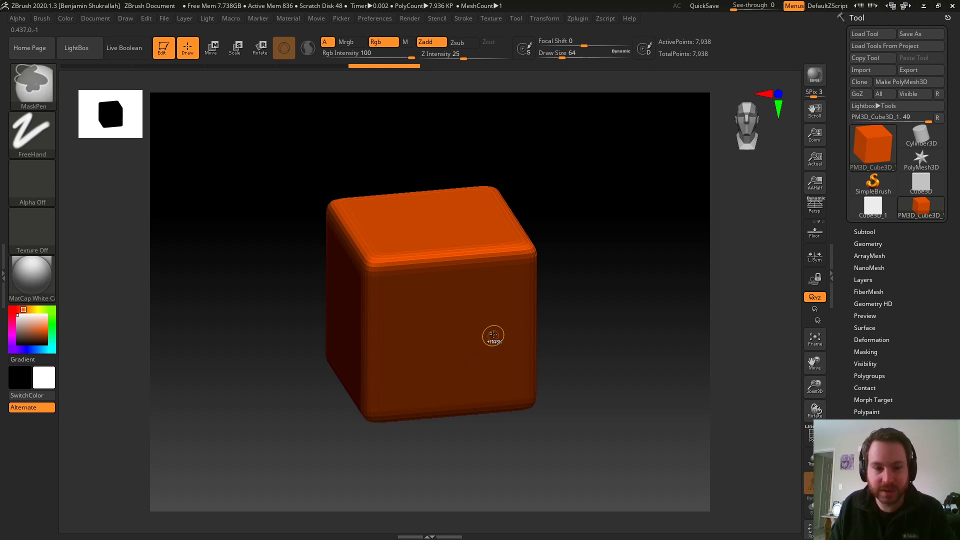
key("ctrl+z")
key("ctrl+z")
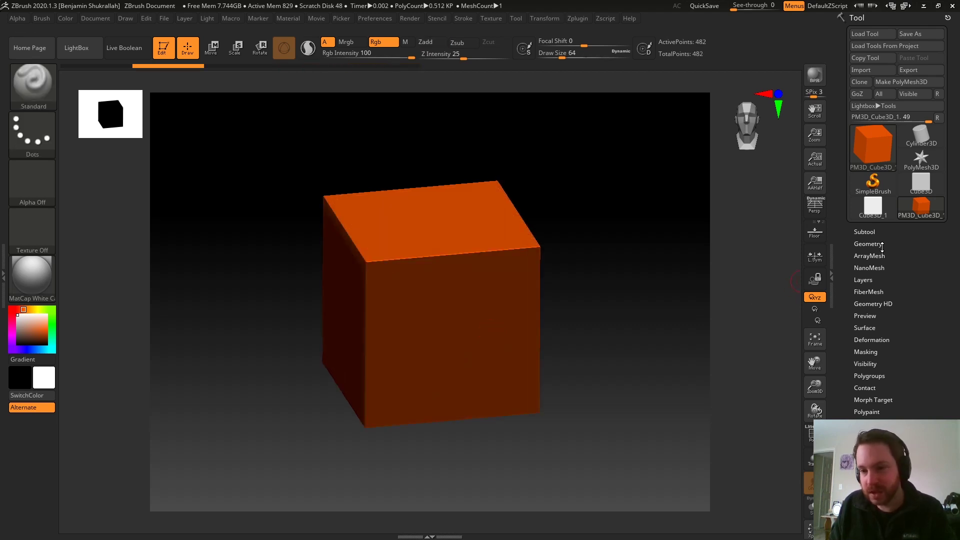
left_click(880, 245)
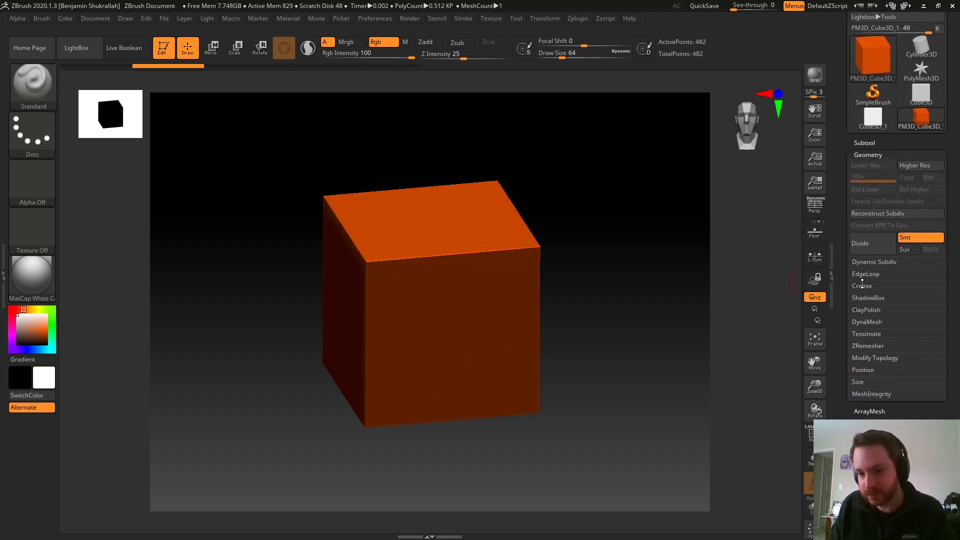
Show the Crease options and PolyF wireframe, zoomed in on the cube's top face.
left_click(862, 286)
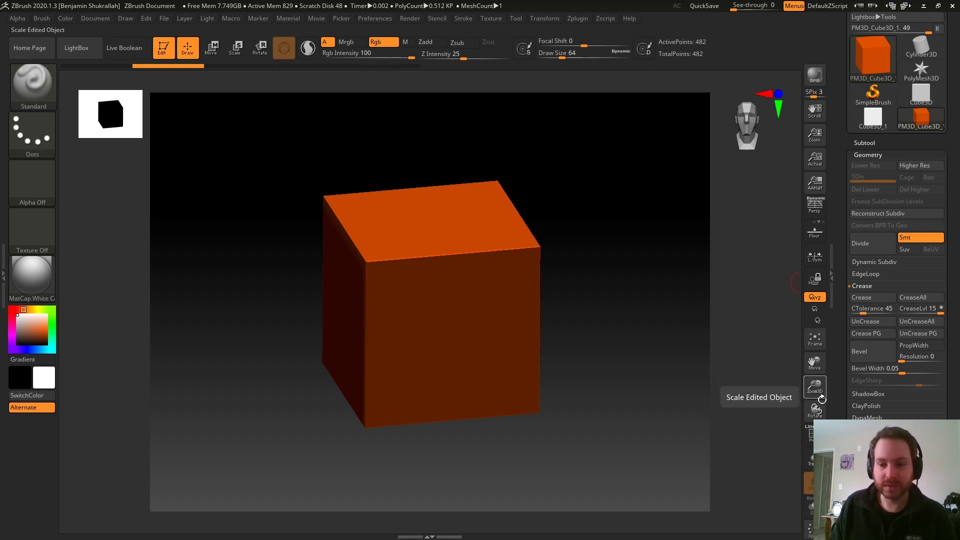
left_click(811, 434)
left_click_drag(628, 230, 385, 173)
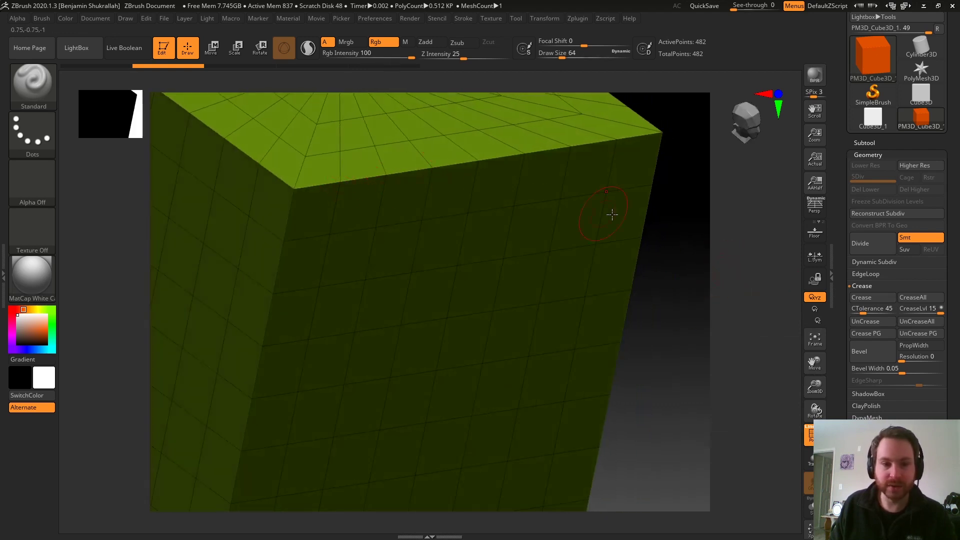
left_click_drag(708, 257, 780, 345)
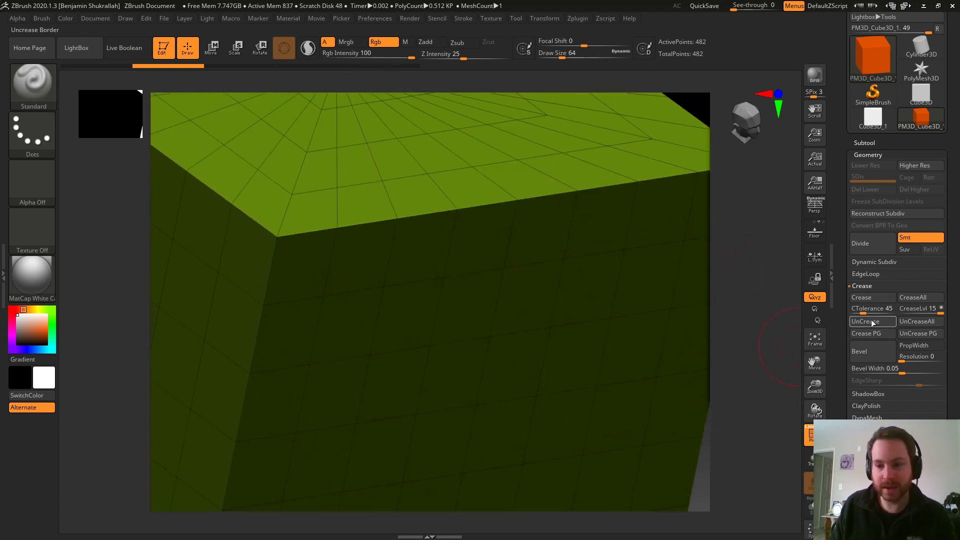
Crease the cube's border edges, testing UnCrease before creasing again.
left_click(863, 298)
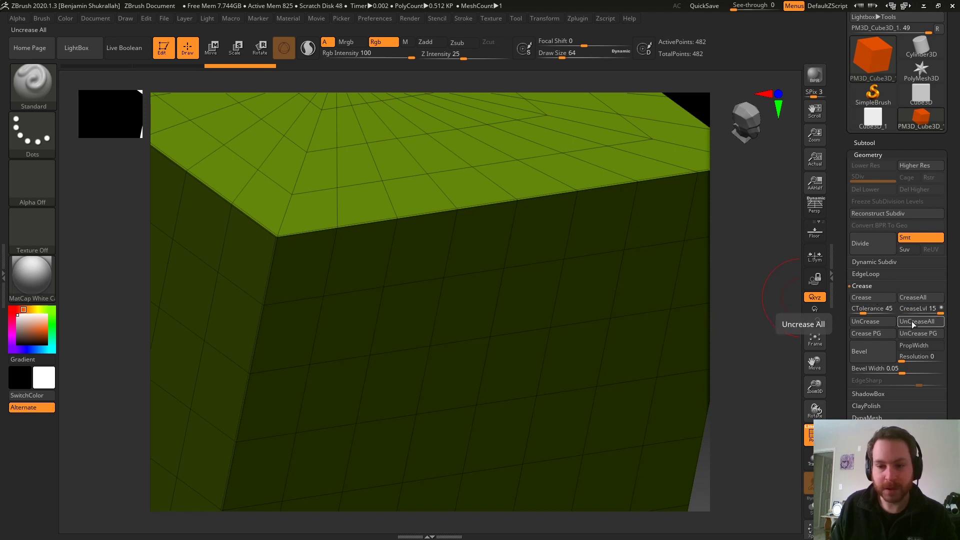
left_click(860, 321)
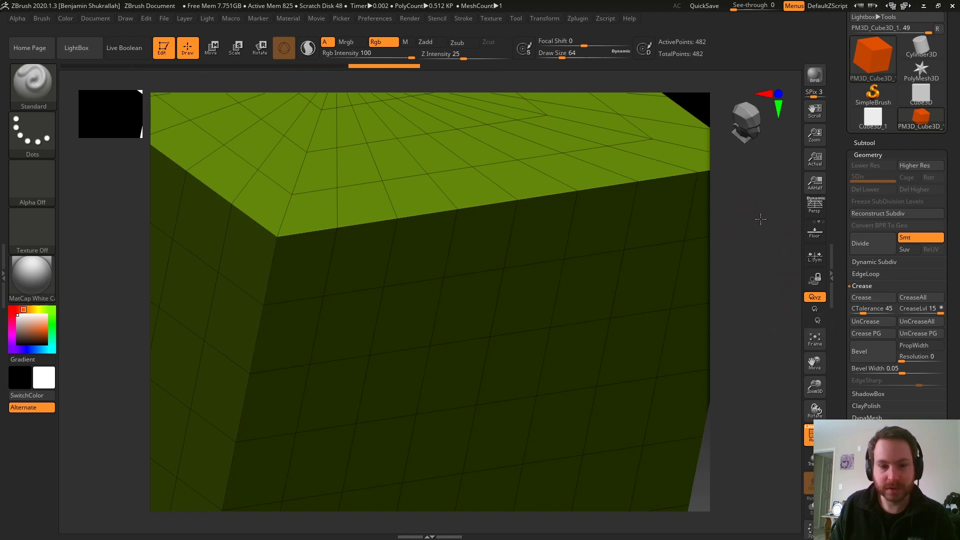
left_click_drag(762, 217, 772, 257)
left_click_drag(762, 224, 773, 247)
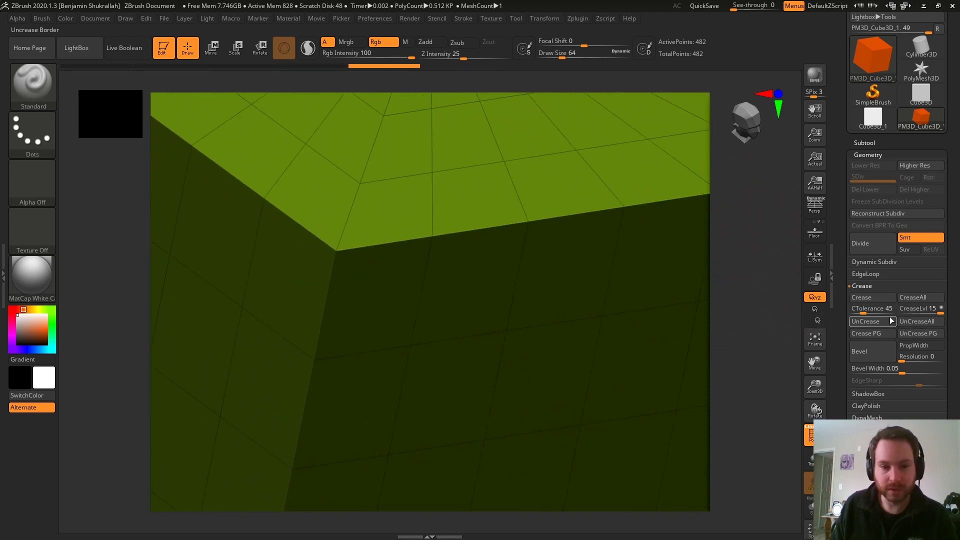
left_click(883, 297)
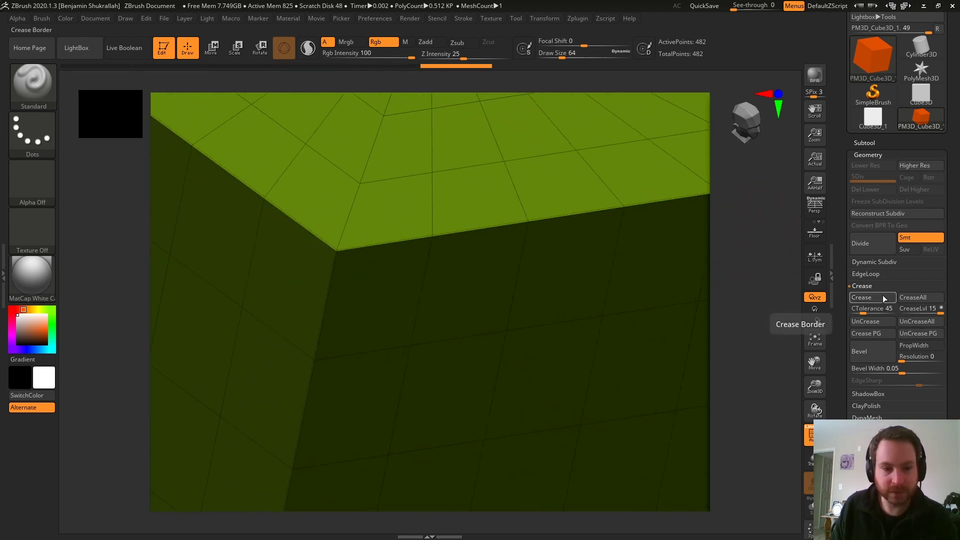
left_click(904, 322)
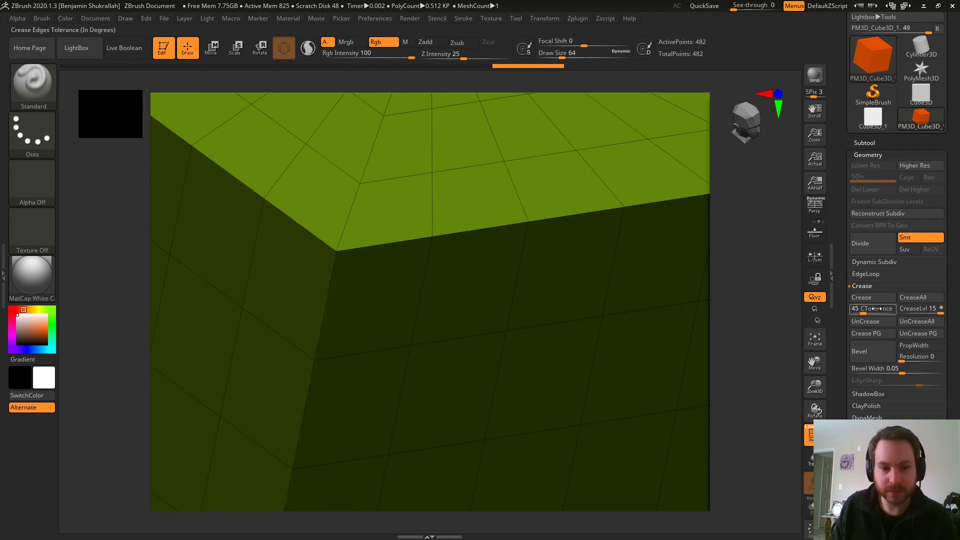
left_click_drag(755, 353, 657, 187)
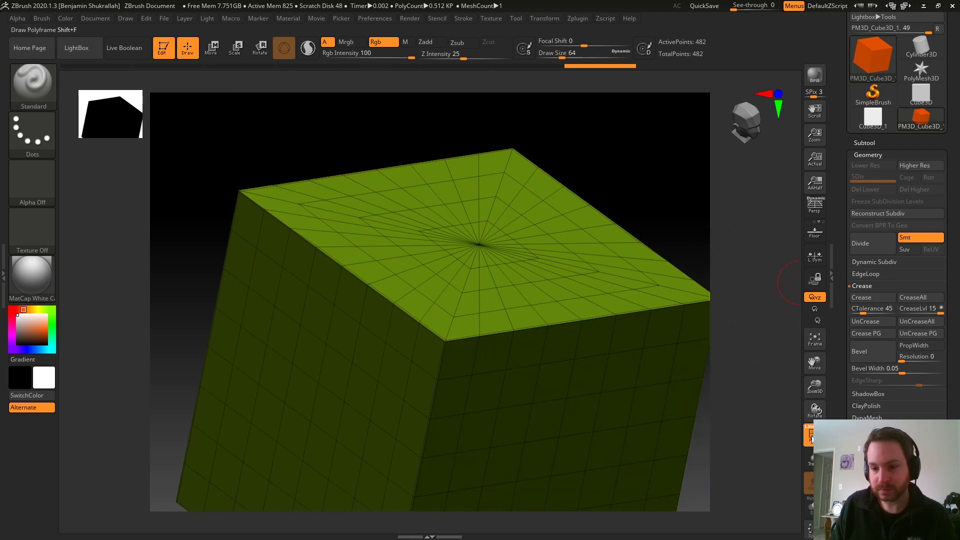
Subdivide the creased cube twice, hide the wireframe, and undo a stray grey paint stroke.
mouse_move(728, 210)
left_mouse_down()
mouse_move(715, 200)
mouse_move(725, 218)
mouse_move(653, 169)
left_mouse_up()
left_click(860, 244)
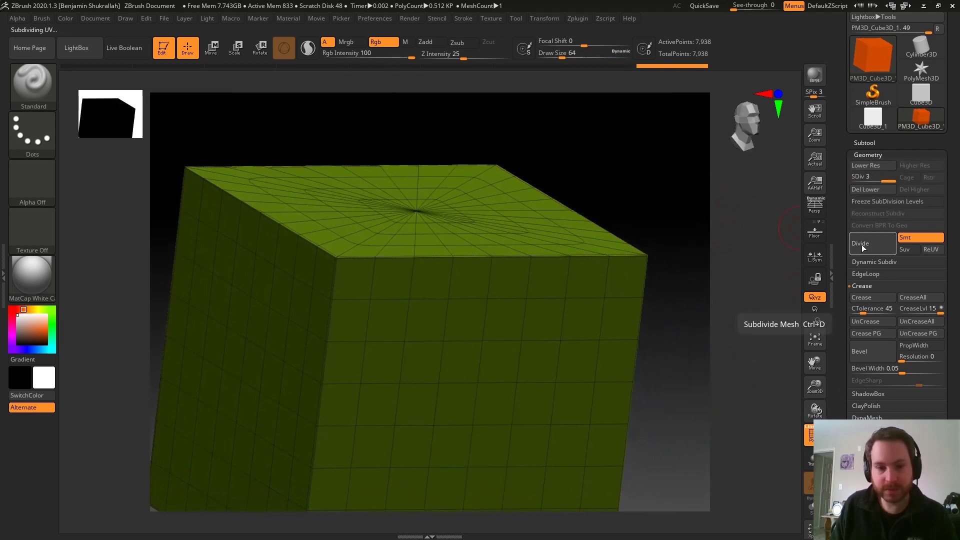
left_click(863, 248)
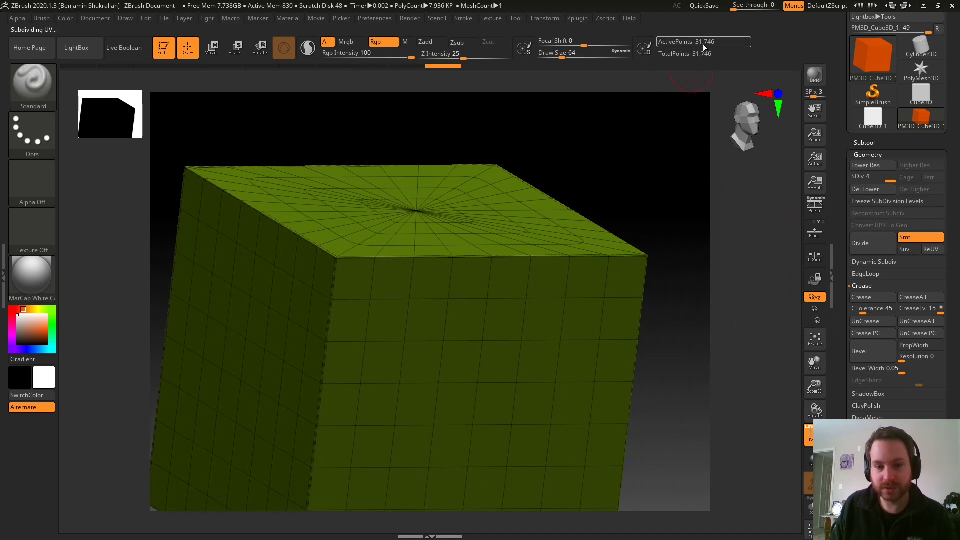
left_click(811, 435)
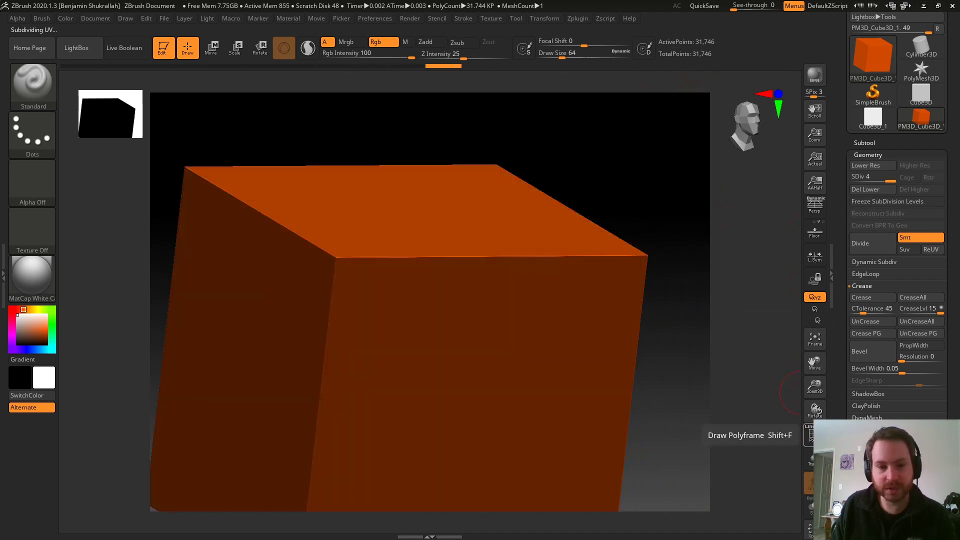
mouse_move(669, 193)
left_mouse_down()
mouse_move(653, 212)
mouse_move(673, 189)
mouse_move(628, 146)
left_mouse_up()
mouse_move(454, 274)
left_mouse_down()
mouse_move(436, 310)
mouse_move(444, 330)
left_mouse_up()
key("ctrl+z")
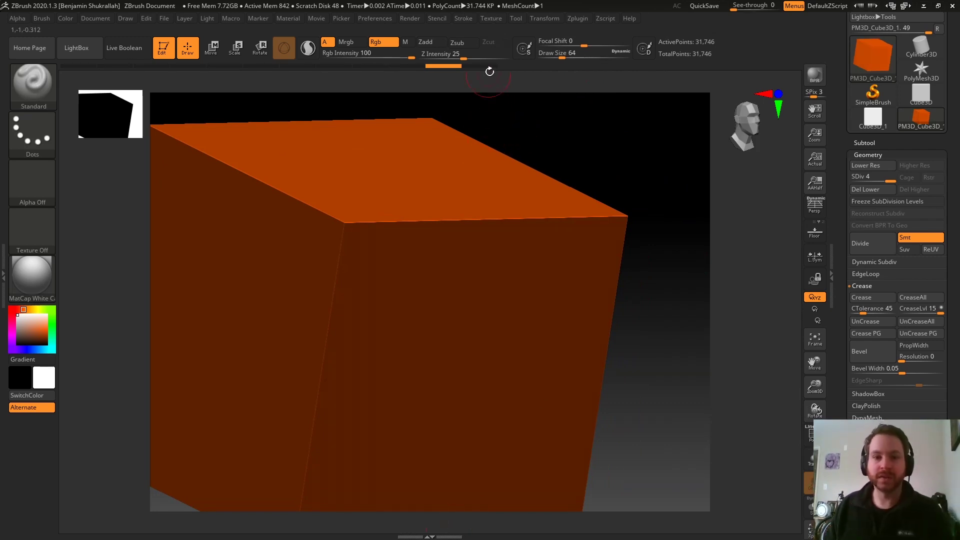
Load the rainbow gradient Texture 40 into Spotlight as a projection image.
left_click(491, 18)
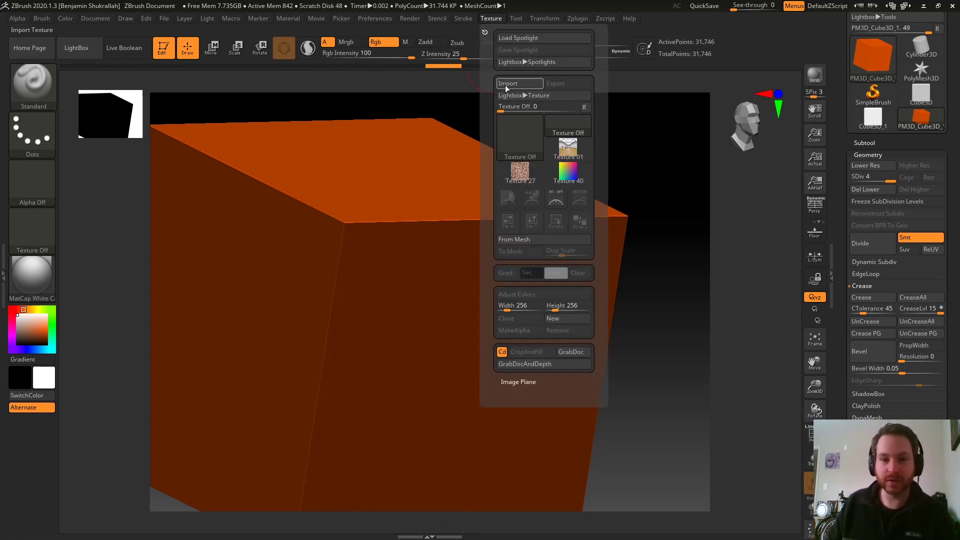
left_click(568, 171)
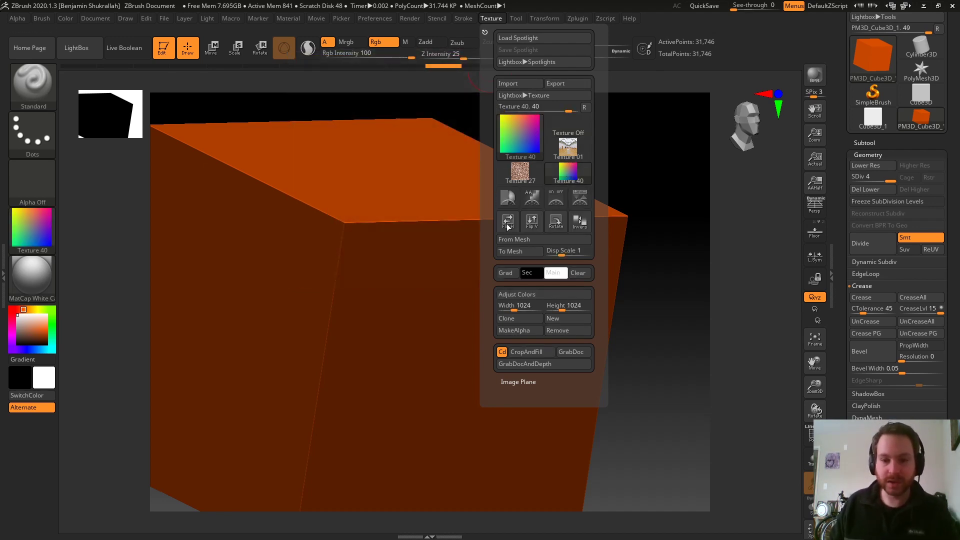
left_click(580, 198)
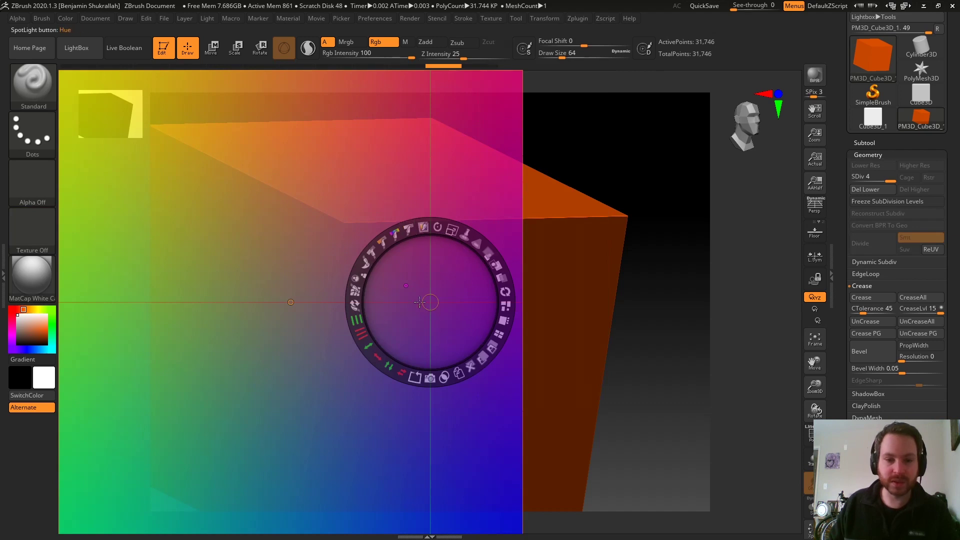
key("shift+z")
key("shift+z")
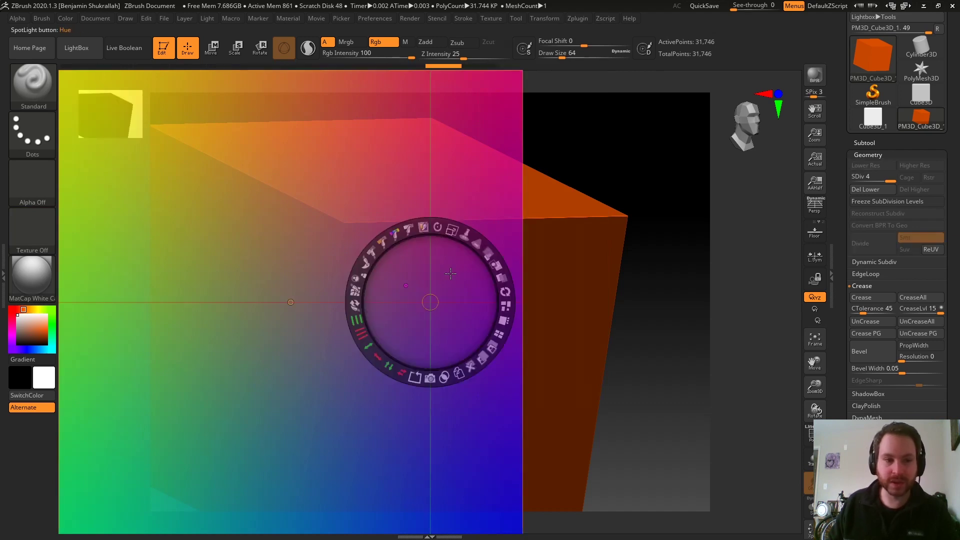
key("shift+z")
key("shift+z")
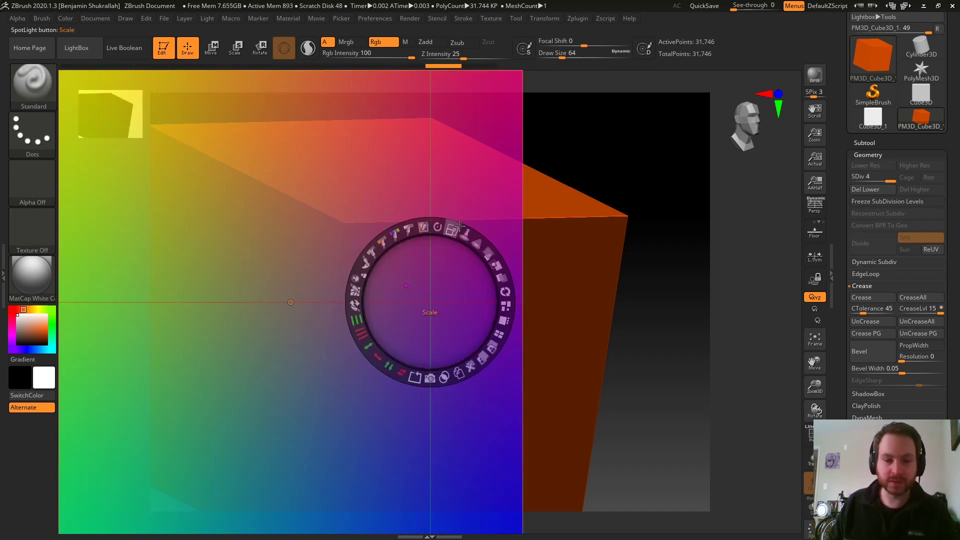
Rotate, resize and re-centre the gradient image with the Spotlight dial.
mouse_move(437, 225)
left_mouse_down()
mouse_move(424, 223)
mouse_move(473, 240)
mouse_move(442, 252)
left_mouse_up()
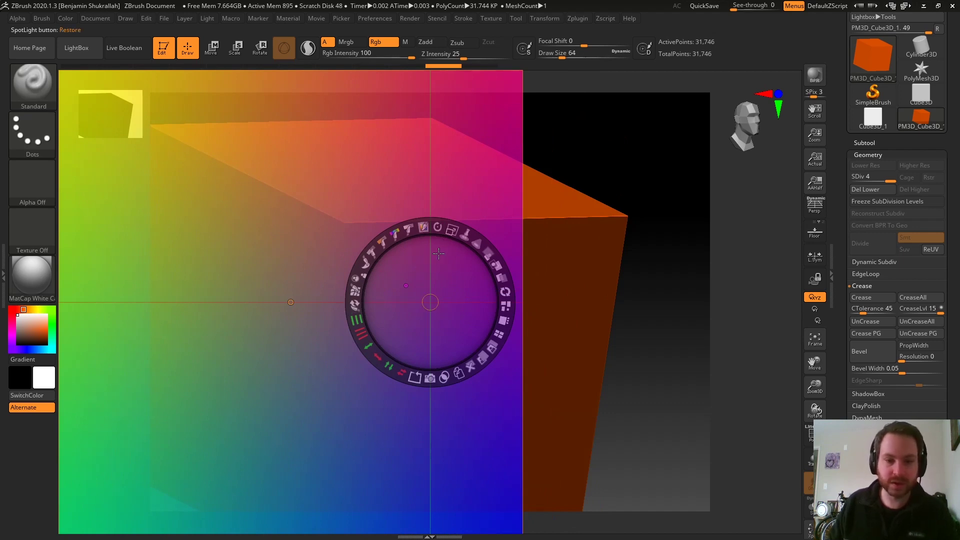
left_click(451, 229)
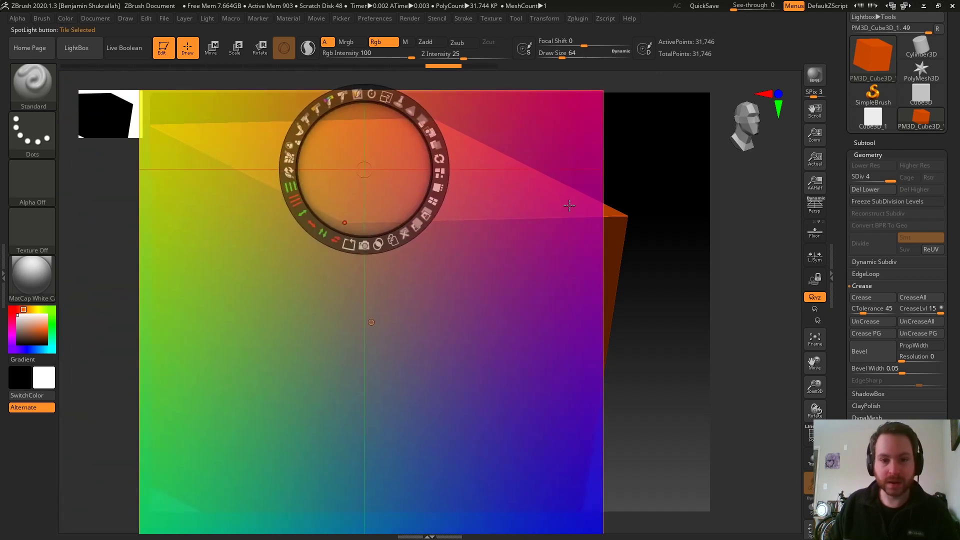
left_click_drag(458, 367, 436, 266)
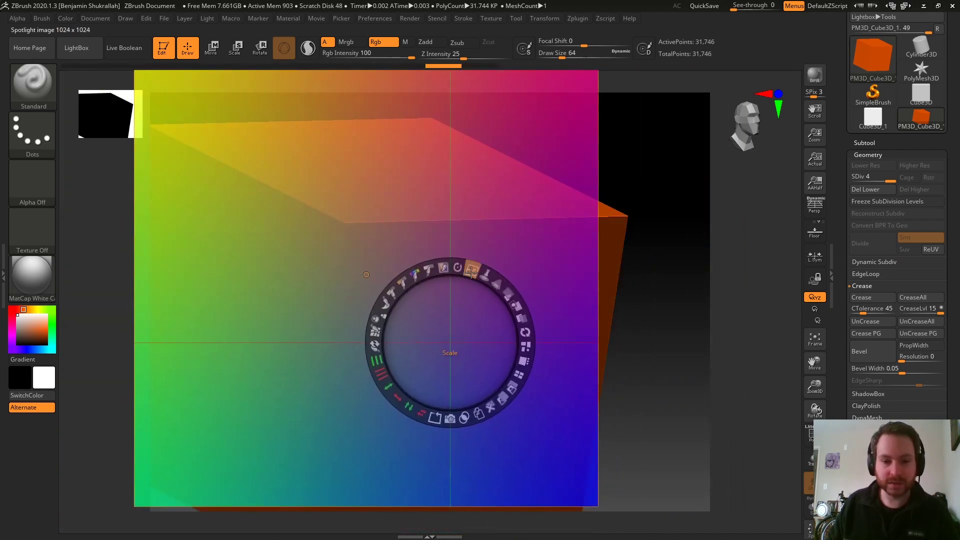
mouse_move(471, 271)
left_mouse_down()
mouse_move(415, 295)
mouse_move(421, 315)
left_mouse_up()
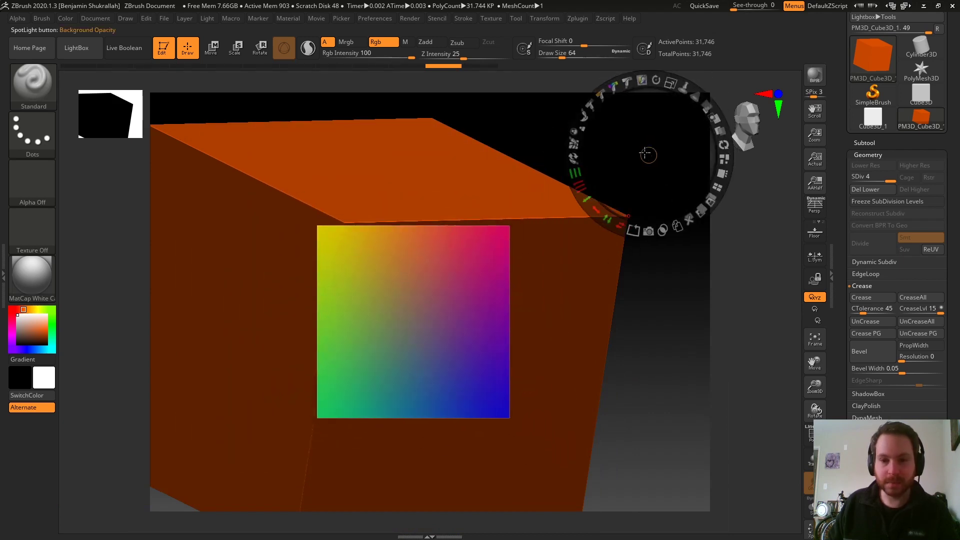
left_click_drag(678, 144, 584, 285)
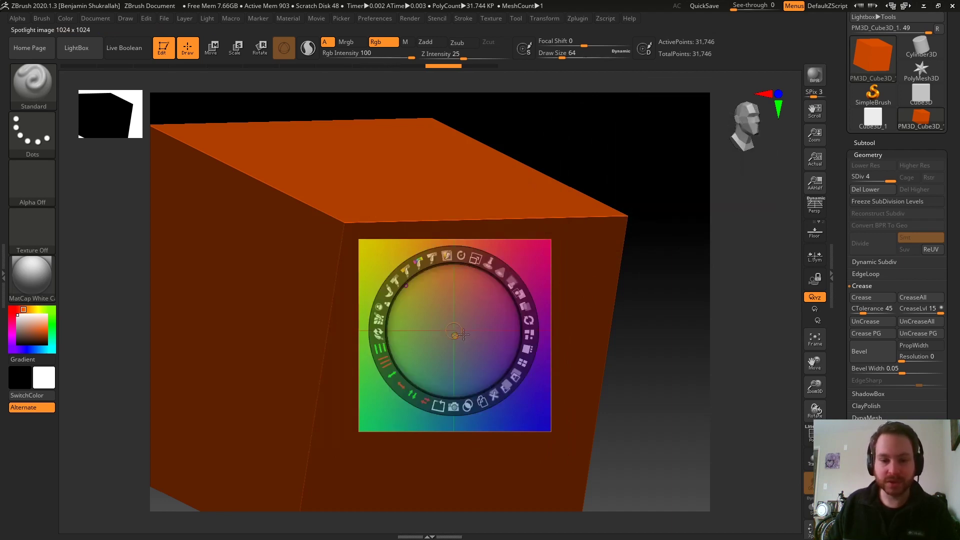
Turn the cube to a straight front view and enlarge the gradient over it.
key("z")
mouse_move(673, 193)
left_mouse_down("shift")
mouse_move(666, 176)
mouse_move(566, 116)
mouse_move(622, 126)
left_mouse_up("shift")
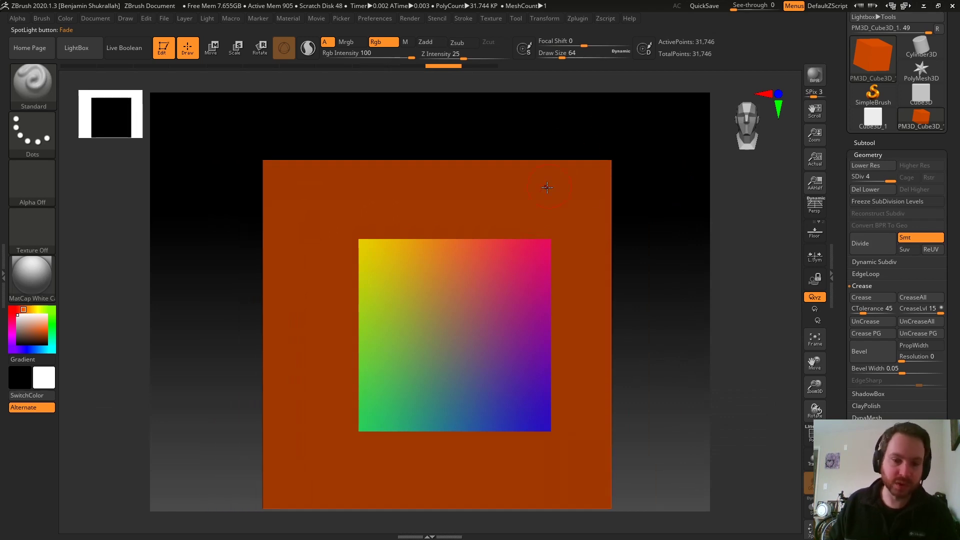
mouse_move(649, 230)
left_mouse_down("alt")
mouse_move(677, 230)
mouse_move(658, 247)
mouse_move(669, 281)
left_mouse_up("alt")
key("z")
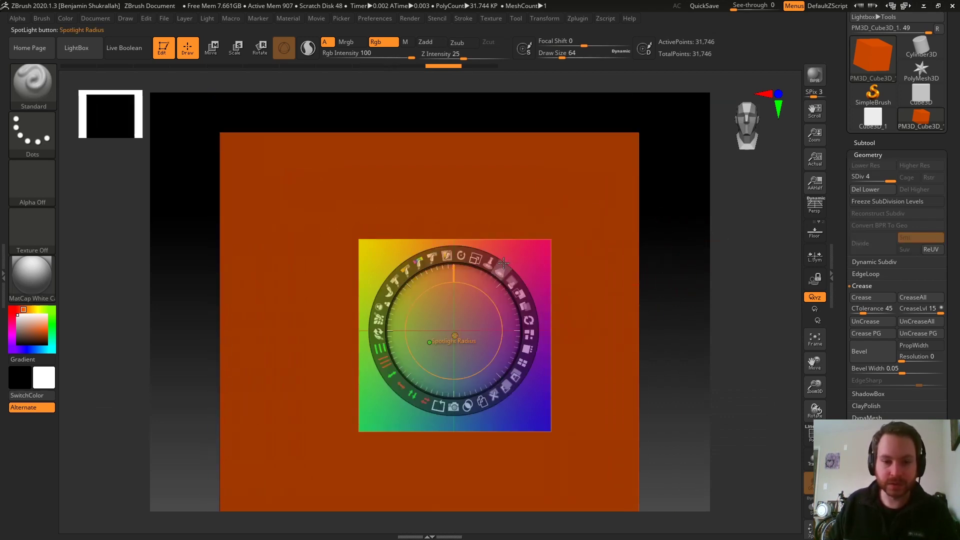
left_click_drag(477, 258, 526, 304)
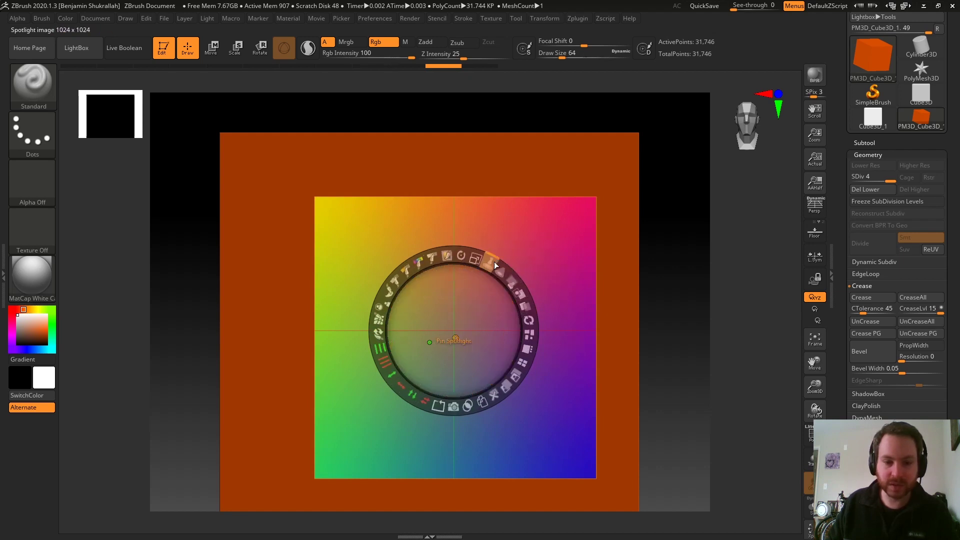
Paint the rainbow gradient onto the cube's front face as a rectangle.
key("z")
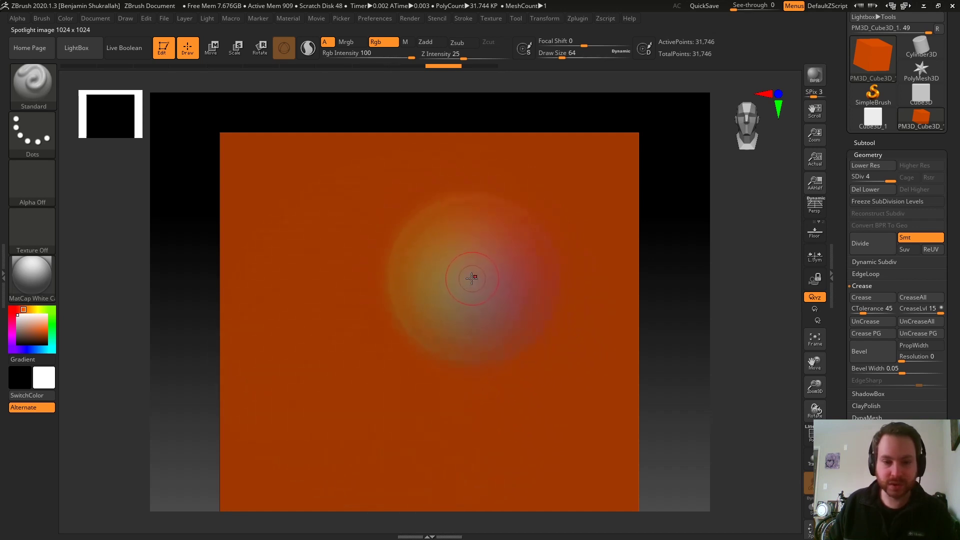
mouse_move(471, 277)
left_mouse_down()
mouse_move(451, 313)
mouse_move(259, 270)
left_mouse_up()
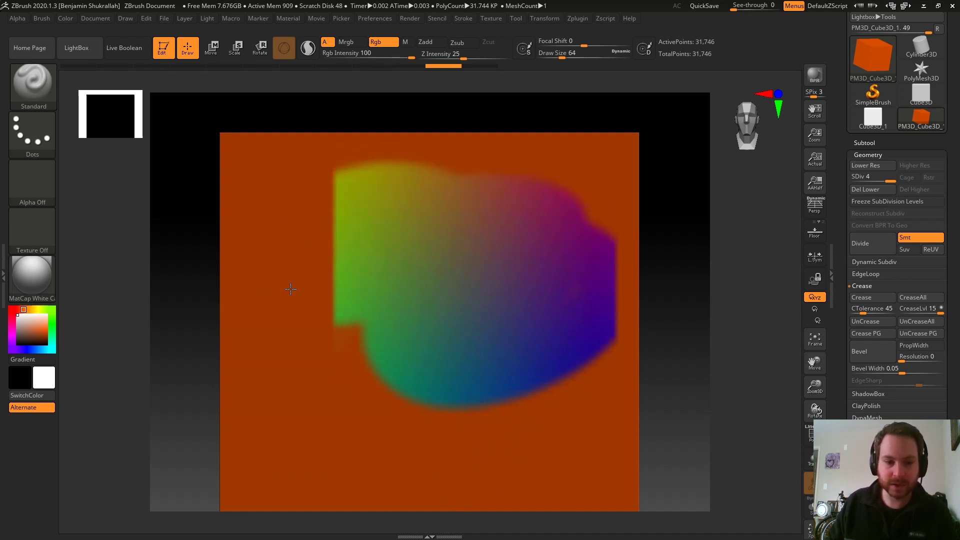
mouse_move(287, 389)
left_mouse_down()
mouse_move(447, 138)
mouse_move(629, 198)
left_mouse_up()
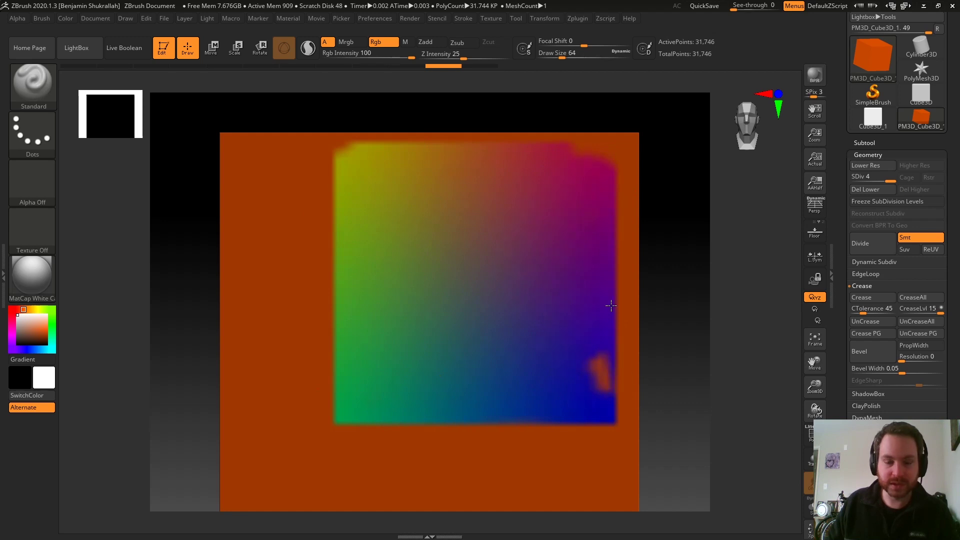
mouse_move(721, 236)
left_mouse_down()
mouse_move(254, 349)
mouse_move(240, 247)
mouse_move(193, 288)
mouse_move(448, 321)
mouse_move(473, 353)
left_mouse_up()
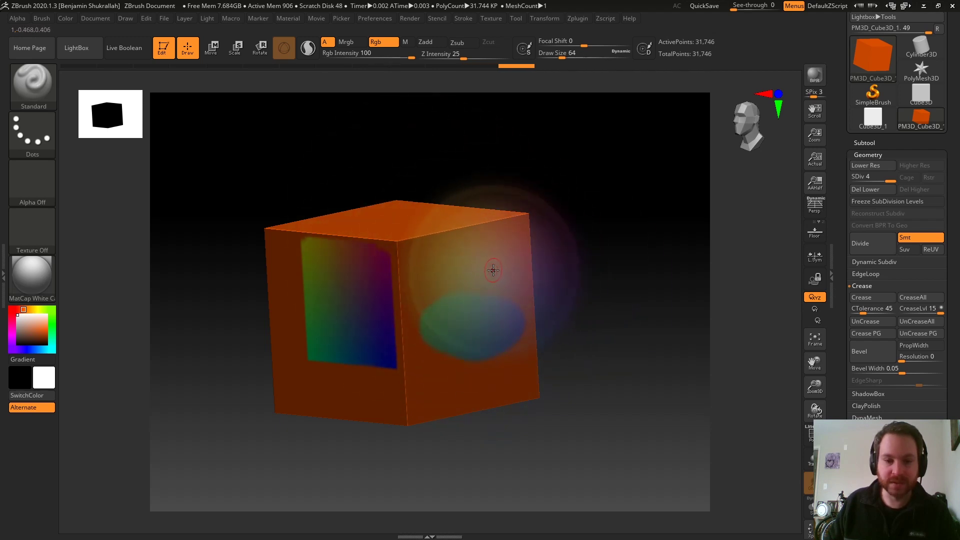
Reposition the gradient image over the cube, toggling Spotlight with Z.
key("shift+z")
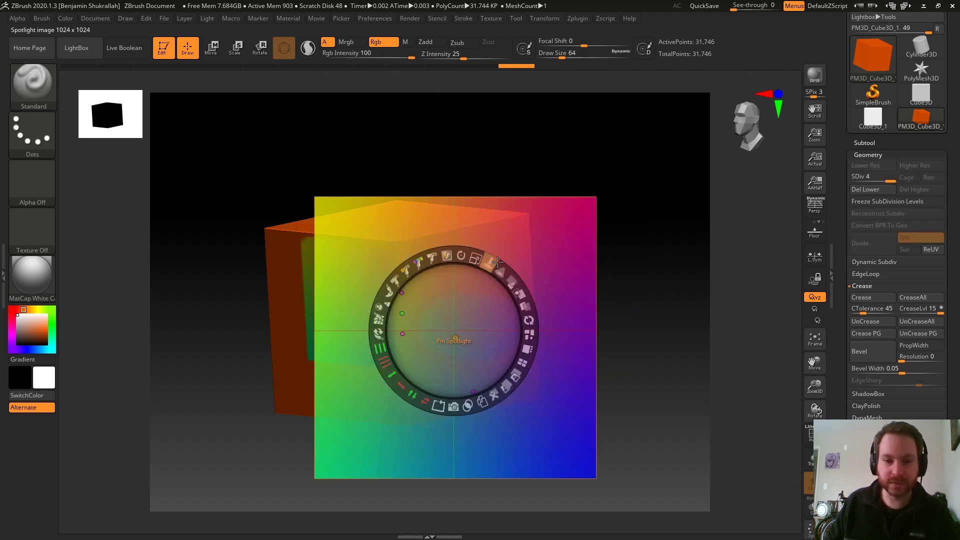
key("z")
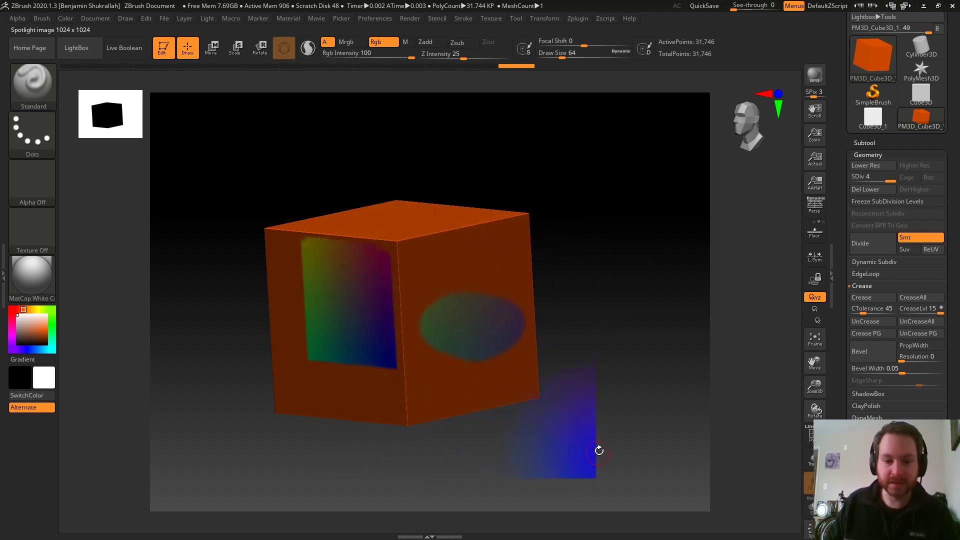
key("z")
mouse_move(455, 337)
left_mouse_down()
mouse_move(343, 190)
mouse_move(253, 146)
left_mouse_up()
key("z")
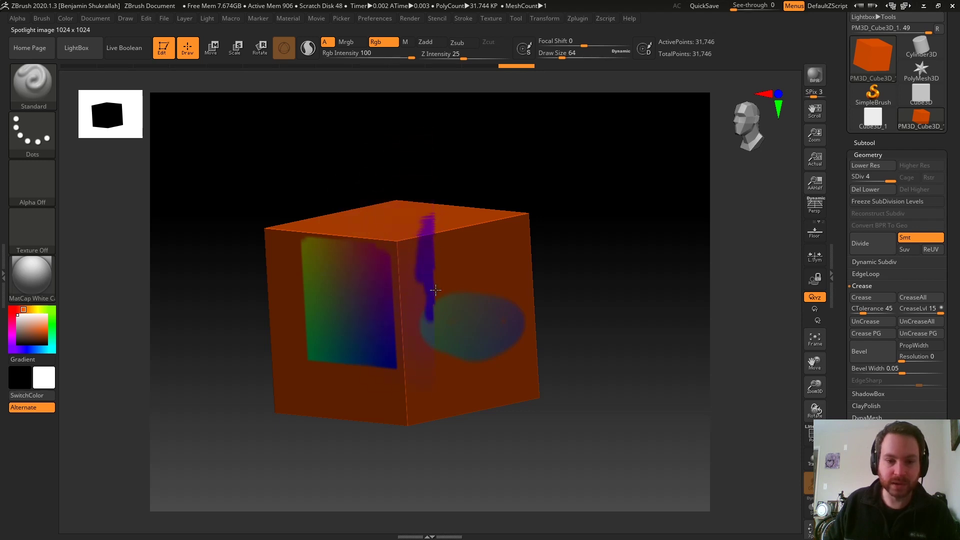
key("z")
left_click_drag(292, 256, 379, 284)
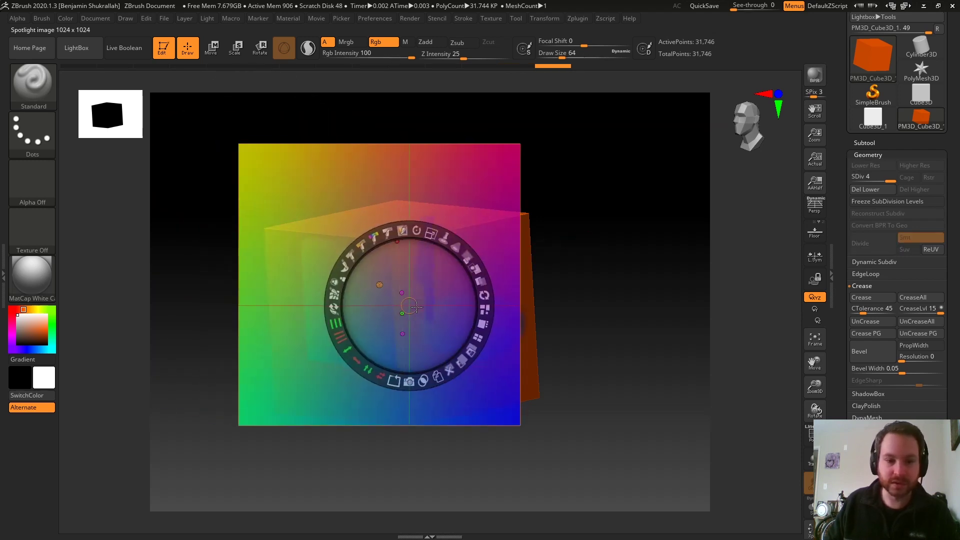
key("z")
Paint a blue looping stroke, then a large colour blob with a bigger brush.
left_click_drag(451, 255, 415, 292)
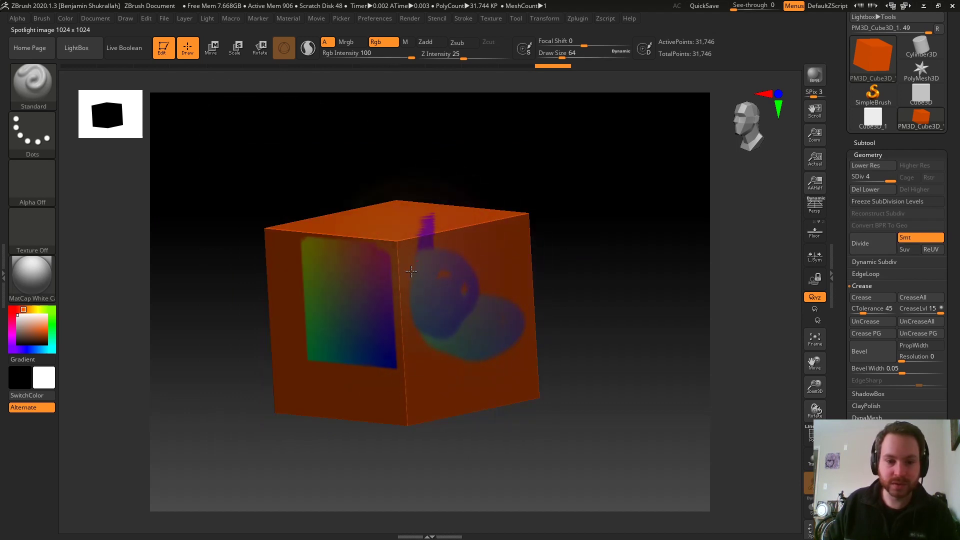
key("z")
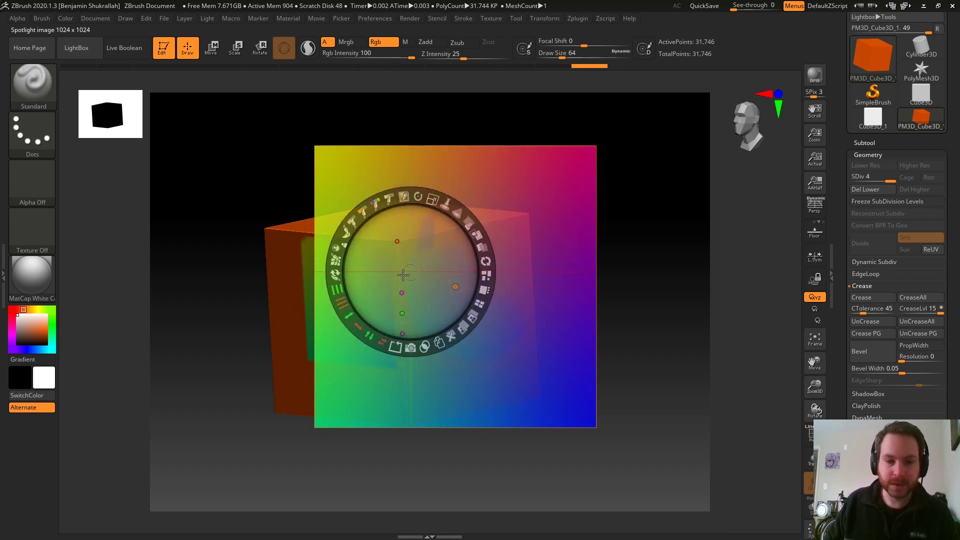
mouse_move(485, 306)
left_mouse_down()
mouse_move(409, 246)
mouse_move(456, 291)
left_mouse_up()
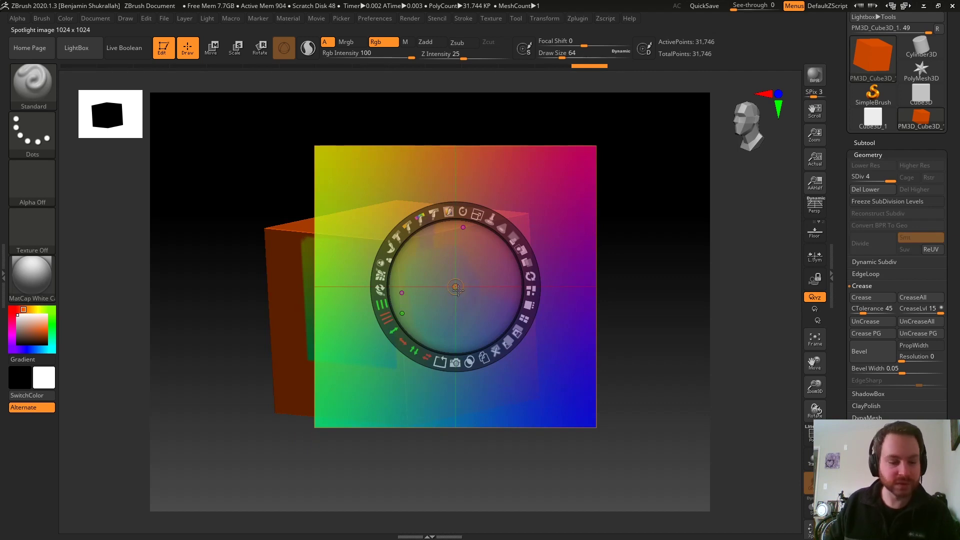
key("z")
key("s")
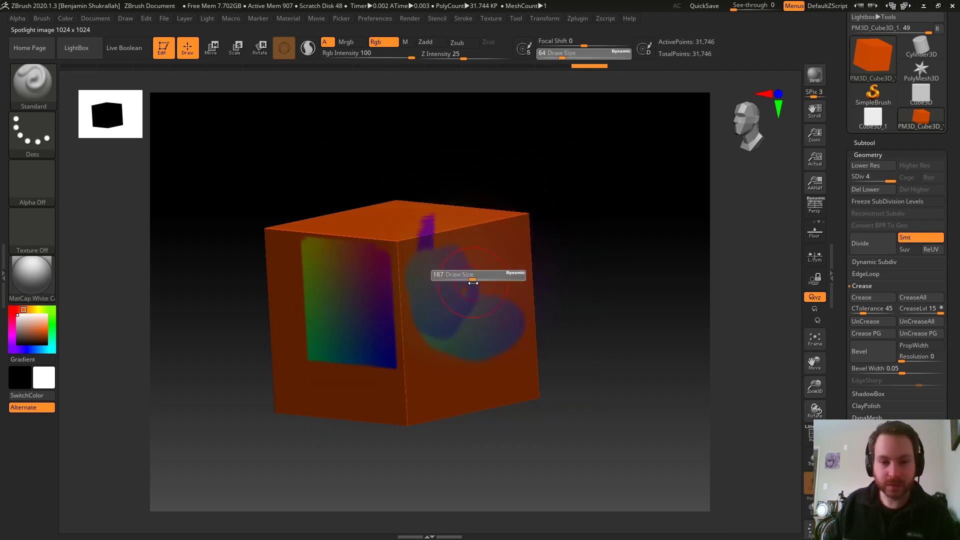
mouse_move(481, 316)
left_mouse_down()
mouse_move(433, 259)
mouse_move(403, 321)
left_mouse_up()
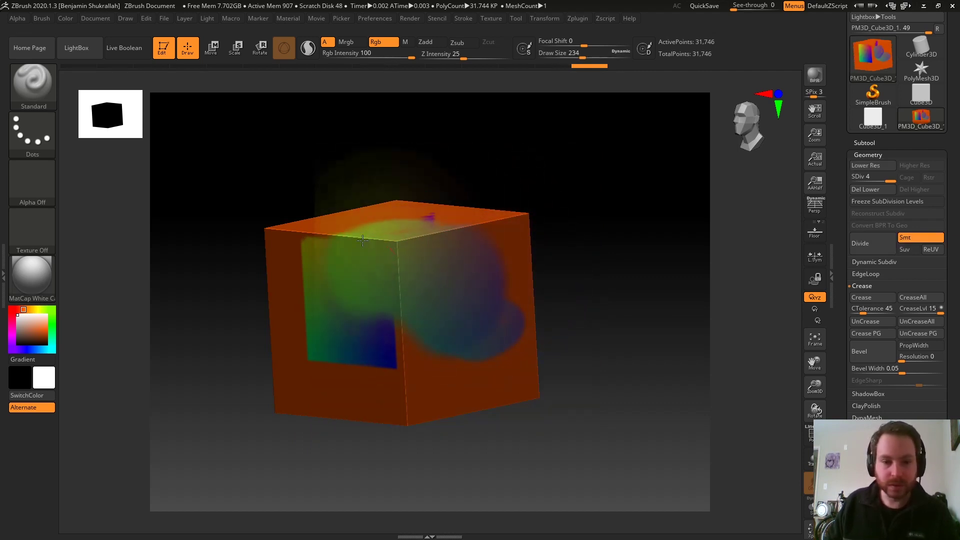
mouse_move(548, 300)
left_mouse_down()
mouse_move(621, 234)
mouse_move(606, 300)
left_mouse_up()
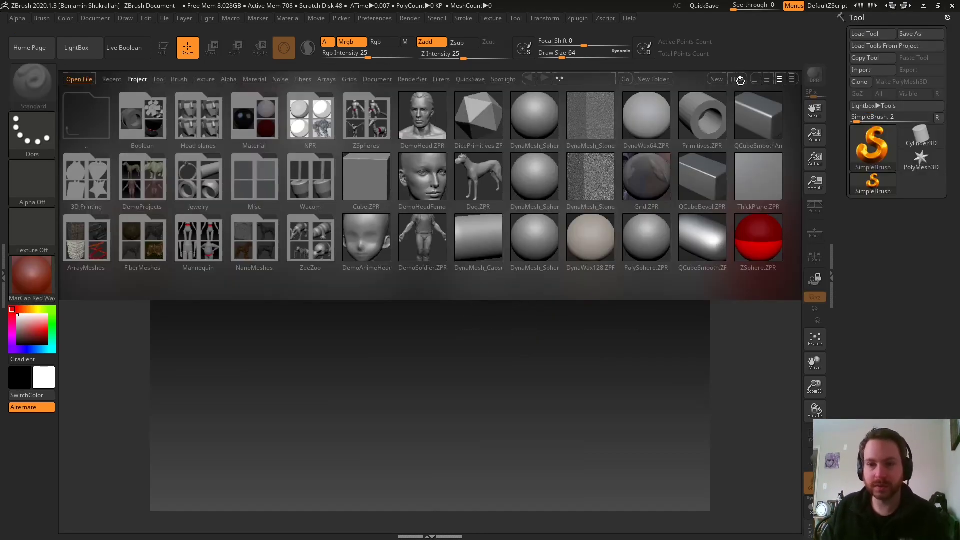
Close LightBox and draw a Cylinder3D primitive in Edit mode.
left_click(739, 80)
left_click(930, 139)
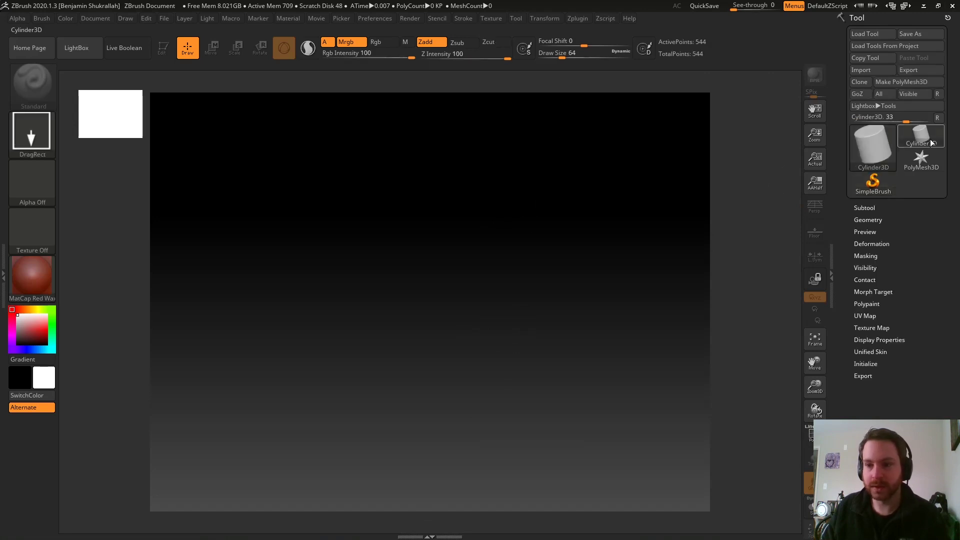
left_click_drag(397, 222, 423, 359)
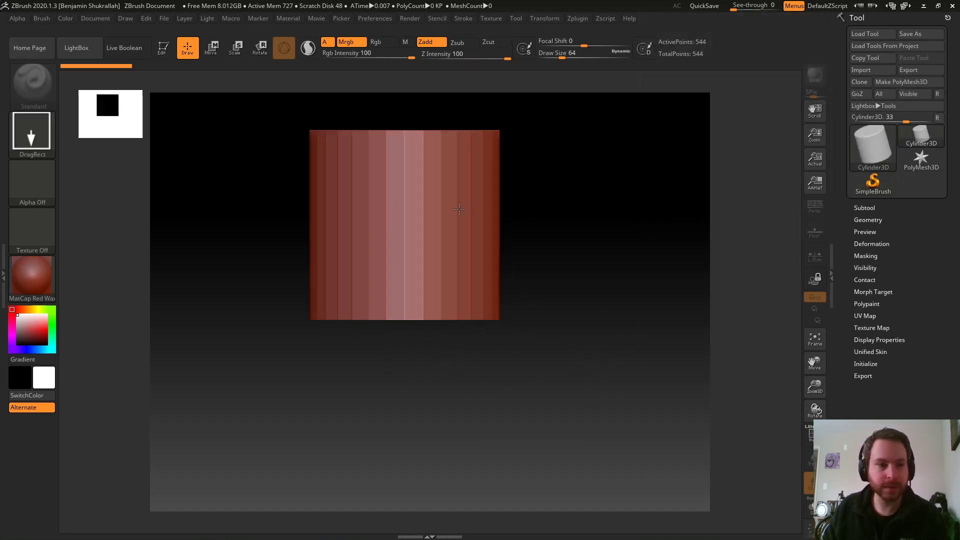
left_click(163, 53)
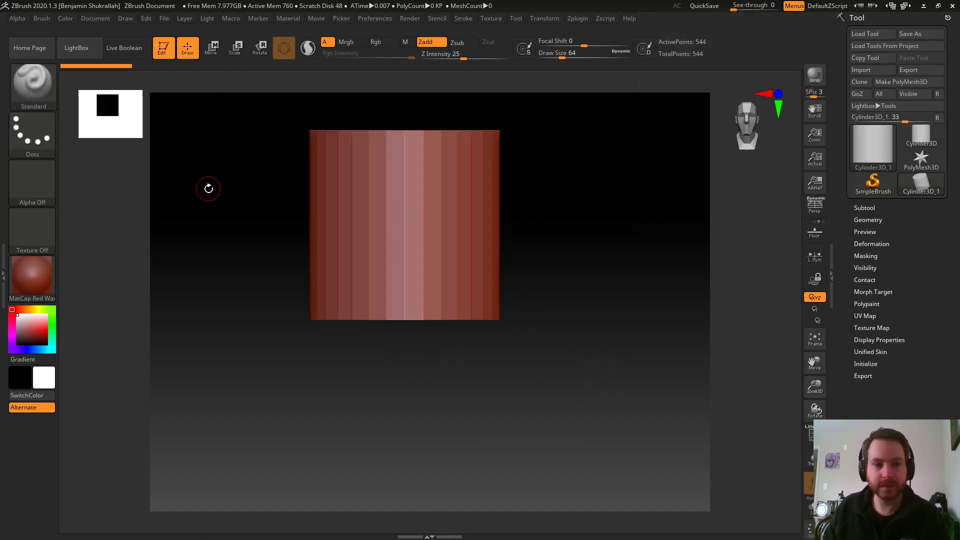
left_click_drag(208, 188, 210, 234)
left_click_drag(549, 251, 580, 344, "alt")
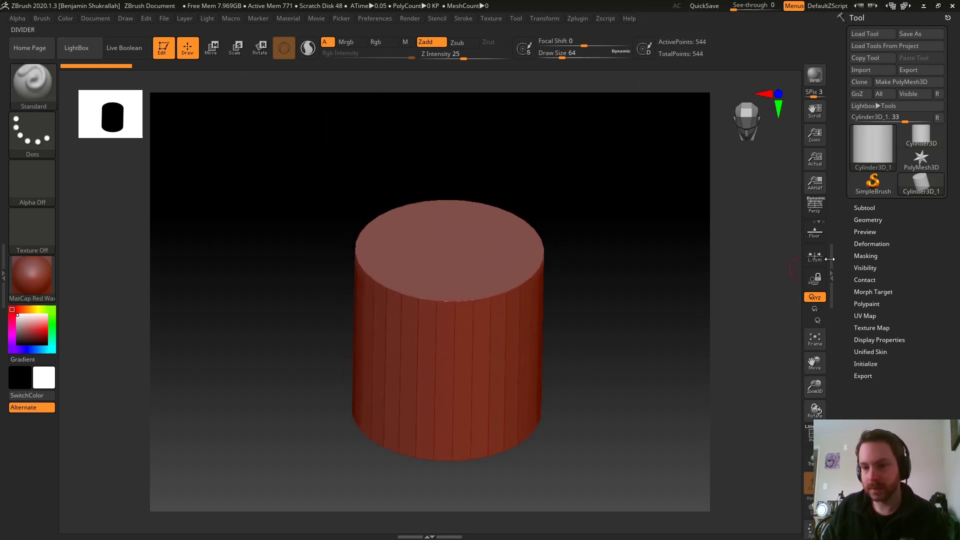
Convert the cylinder to PolyMesh3D, divide it twice, and apply MatCap White Cavity.
left_click(911, 80)
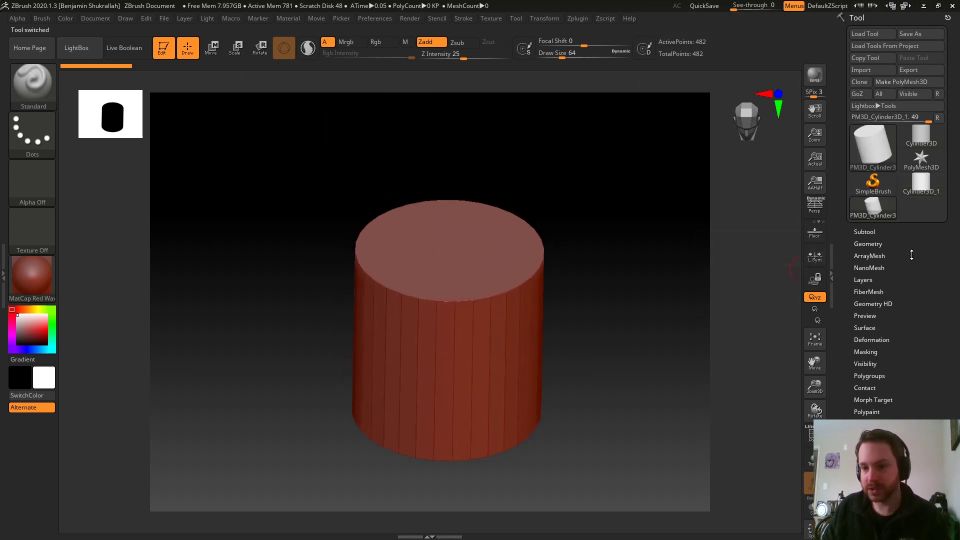
left_click(868, 243)
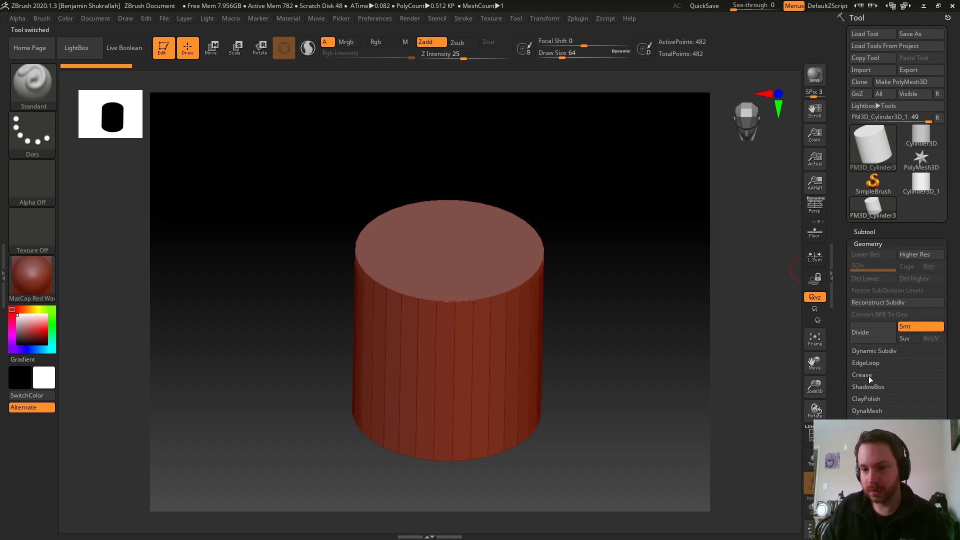
left_click(868, 389)
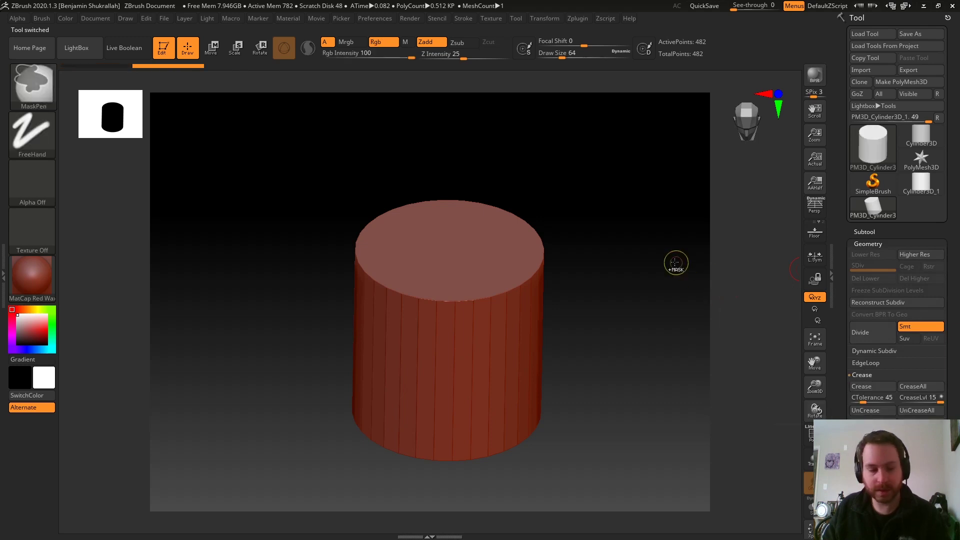
key("ctrl+d")
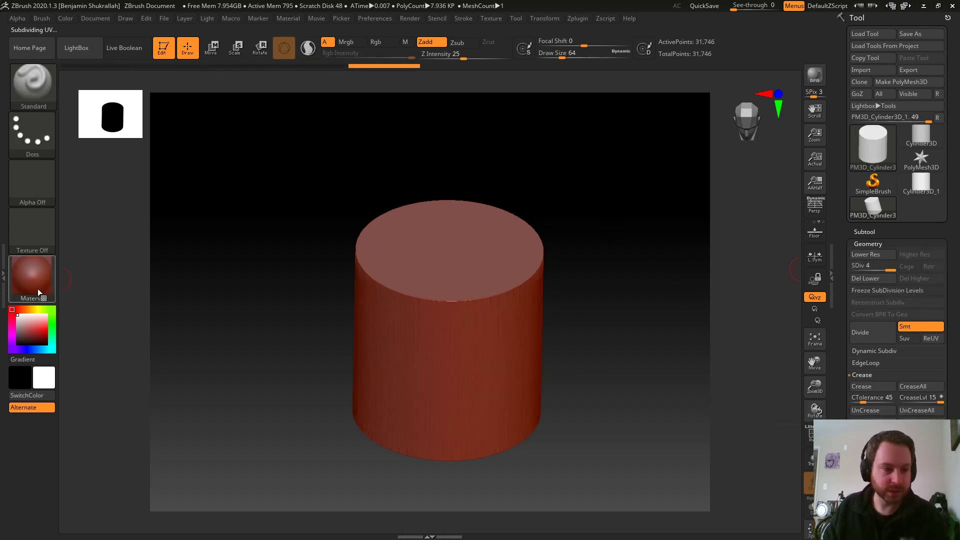
left_click(38, 289)
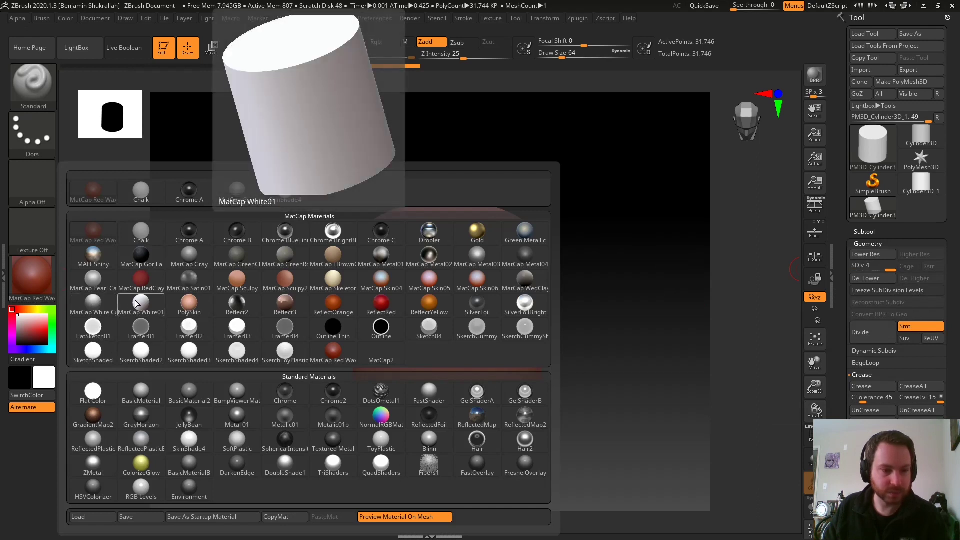
left_click(105, 308)
mouse_move(571, 268)
left_mouse_down()
mouse_move(536, 230)
mouse_move(583, 245)
mouse_move(589, 307)
mouse_move(578, 249)
left_mouse_up()
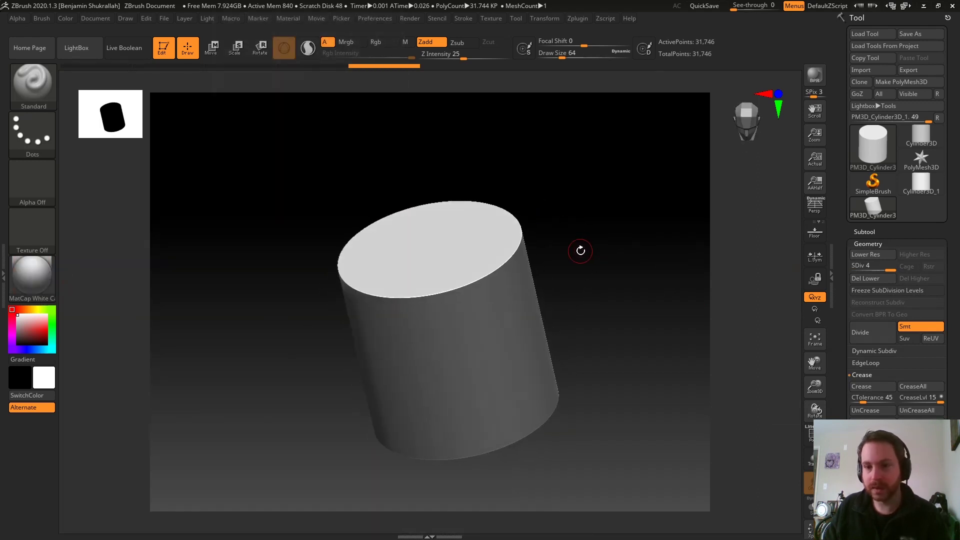
Pick the plain square Alpha 28 from the alpha grid and add it to Spotlight.
mouse_move(582, 204)
left_mouse_down()
mouse_move(611, 216)
mouse_move(481, 204)
left_mouse_up()
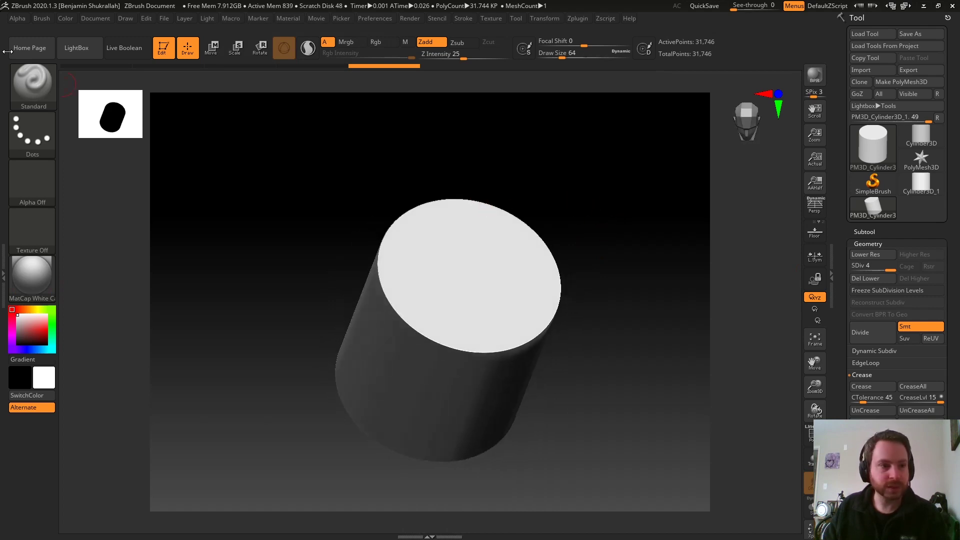
left_click(22, 17)
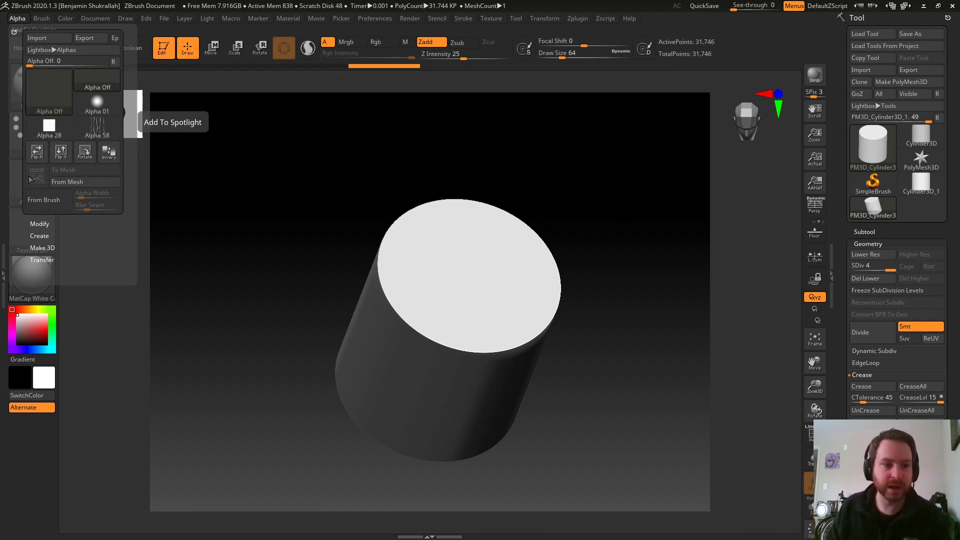
left_click(61, 88)
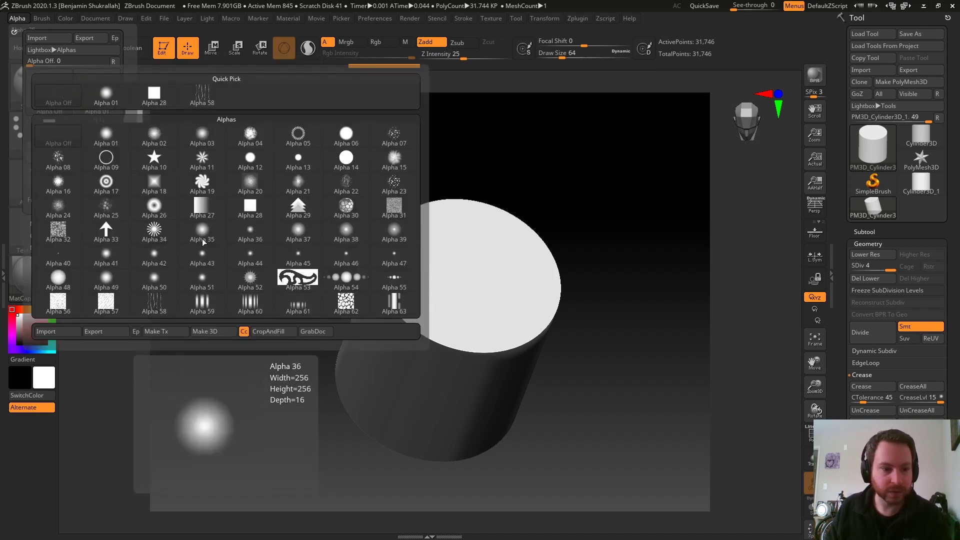
left_click(250, 207)
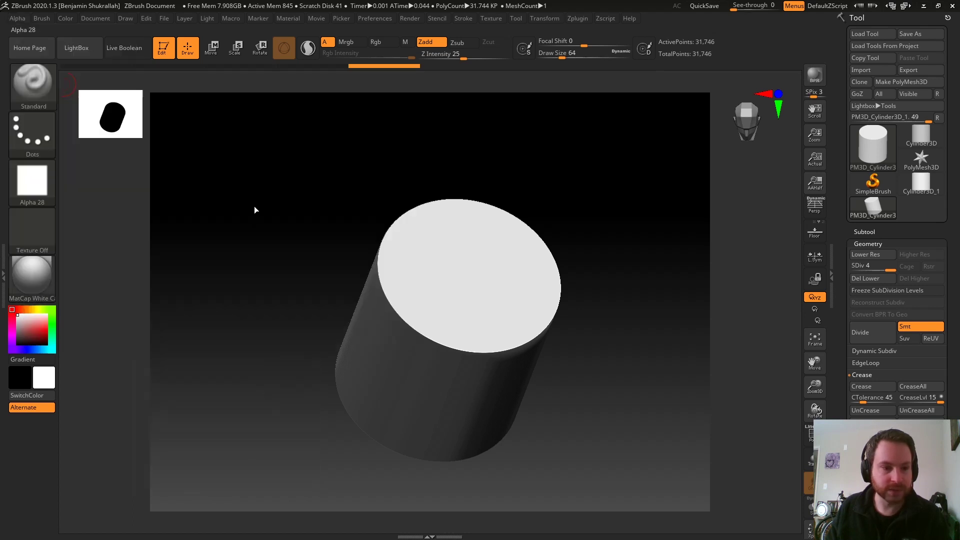
left_click(16, 18)
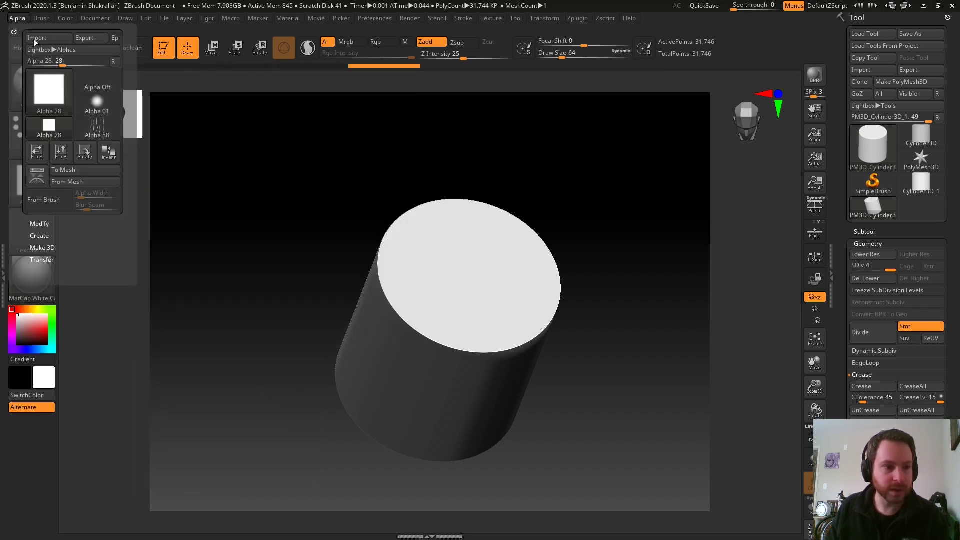
left_click(38, 174)
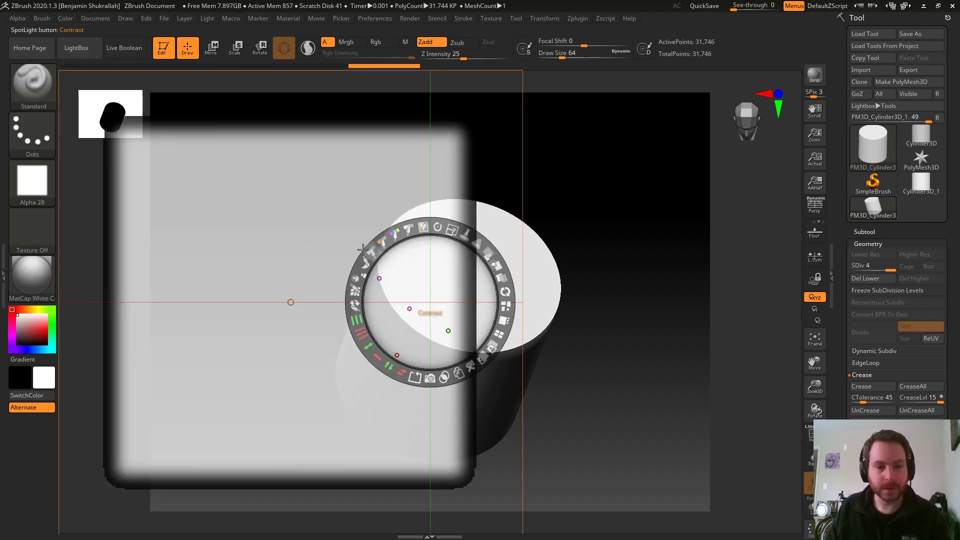
Position and resize the Alpha 28 overlay, then Snapshot3D it into a rounded box mesh.
left_click_drag(424, 301, 291, 301)
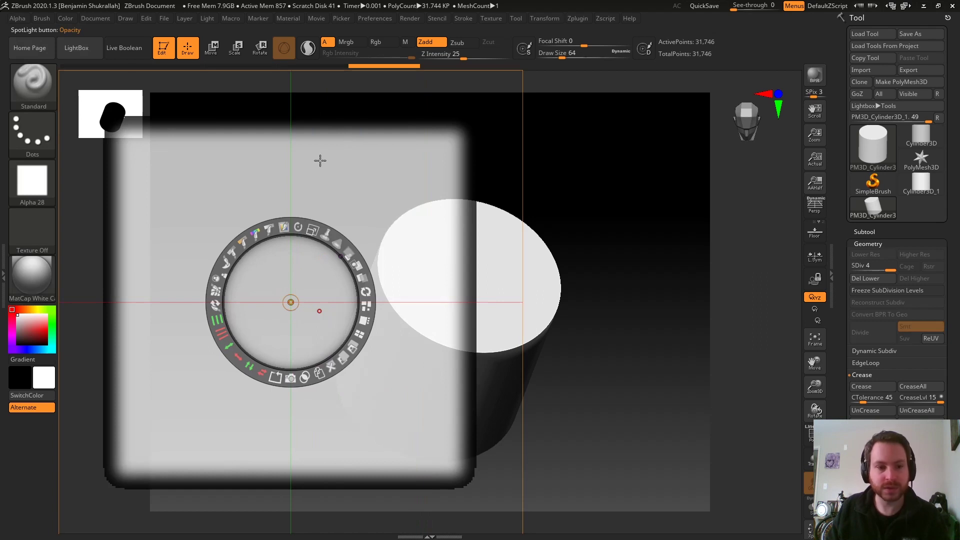
mouse_move(320, 160)
left_mouse_down()
mouse_move(521, 163)
mouse_move(371, 185)
mouse_move(406, 170)
mouse_move(376, 238)
left_mouse_up()
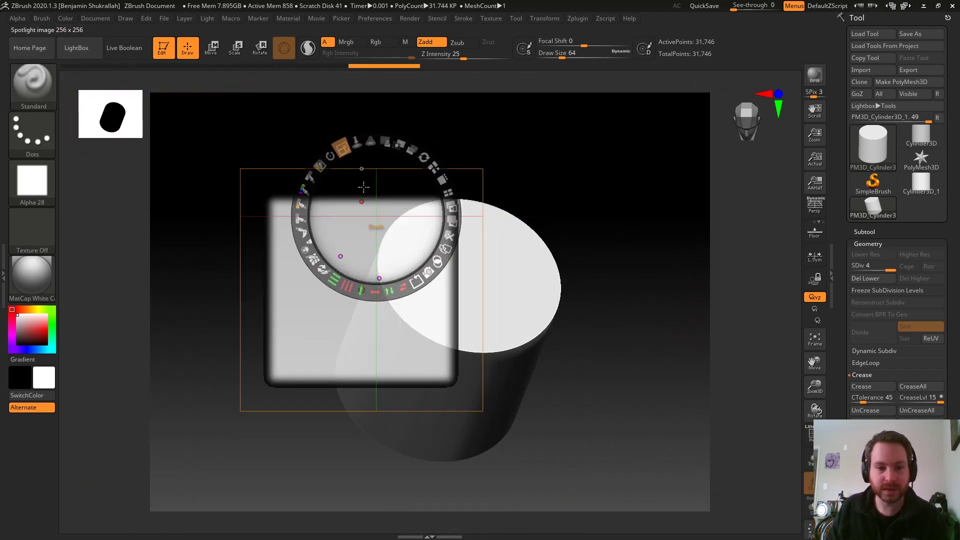
left_click(378, 219)
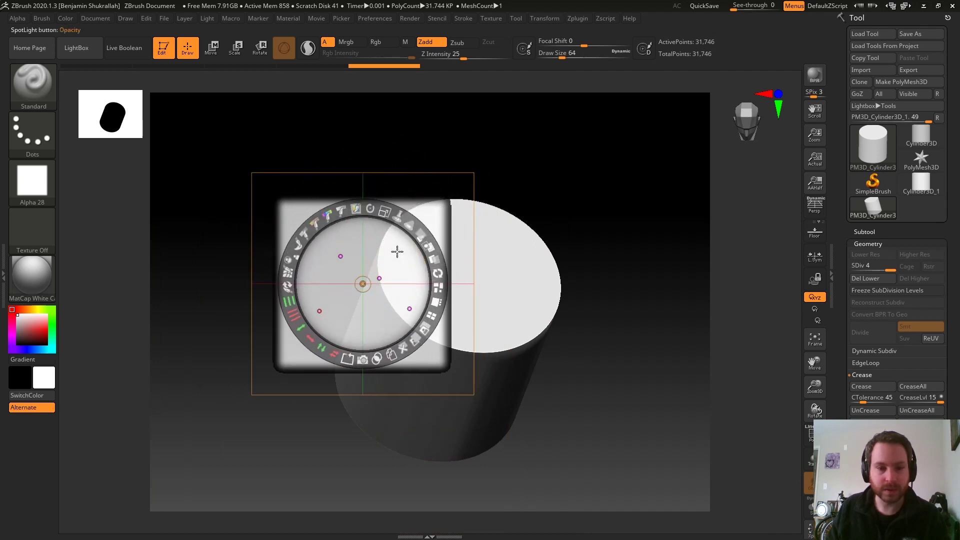
mouse_move(398, 240)
left_mouse_down()
mouse_move(368, 247)
mouse_move(353, 268)
mouse_move(342, 218)
left_mouse_up()
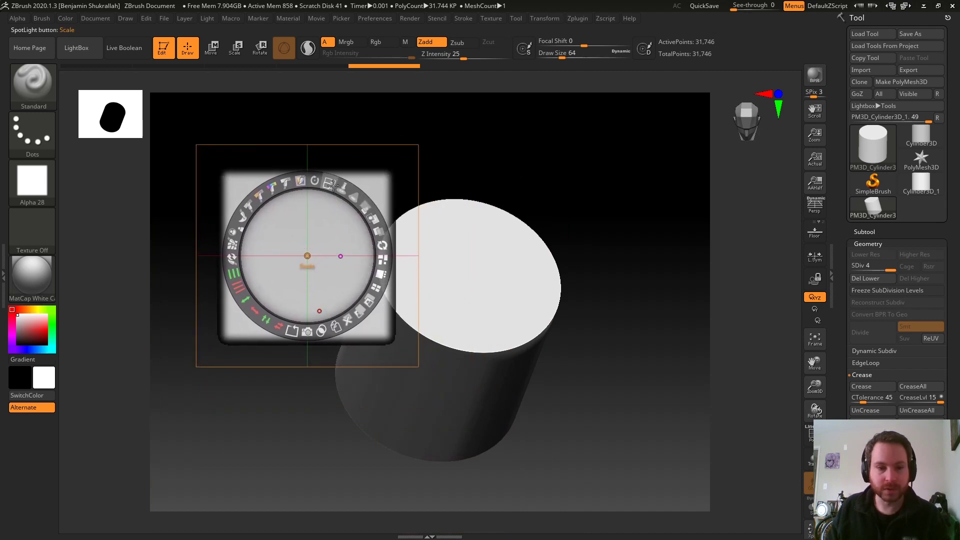
left_click_drag(333, 185, 306, 342)
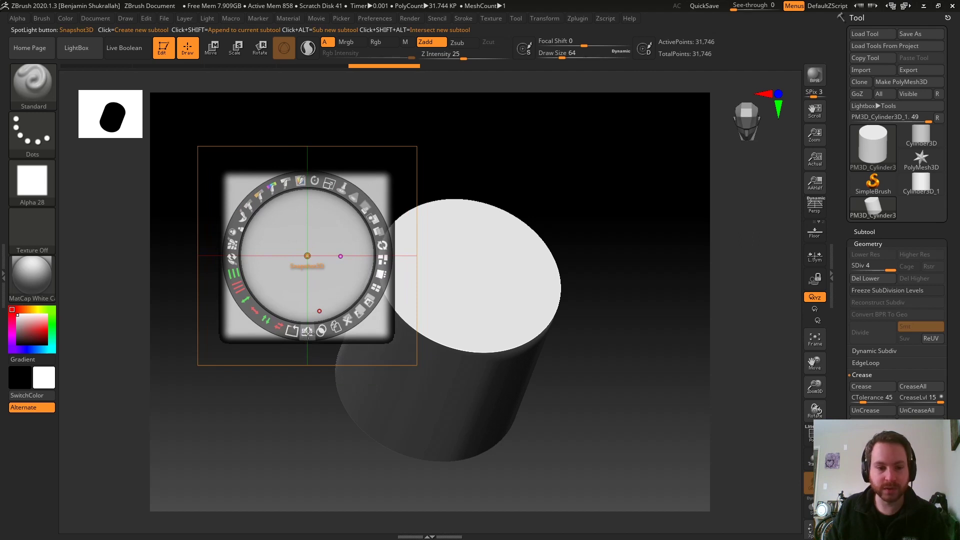
left_click(307, 332)
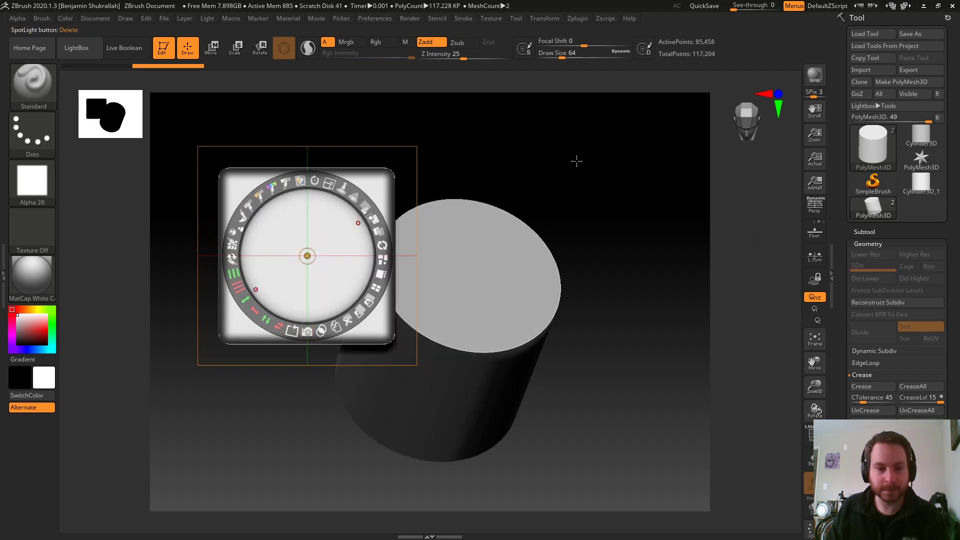
key("shift")
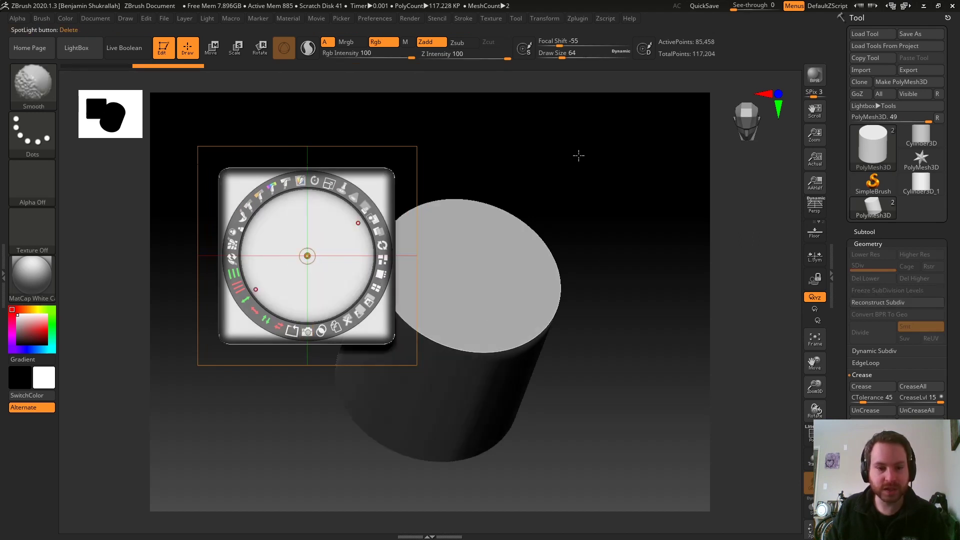
key("shift+z")
mouse_move(578, 155)
left_mouse_down()
mouse_move(511, 198)
mouse_move(556, 210)
left_mouse_up()
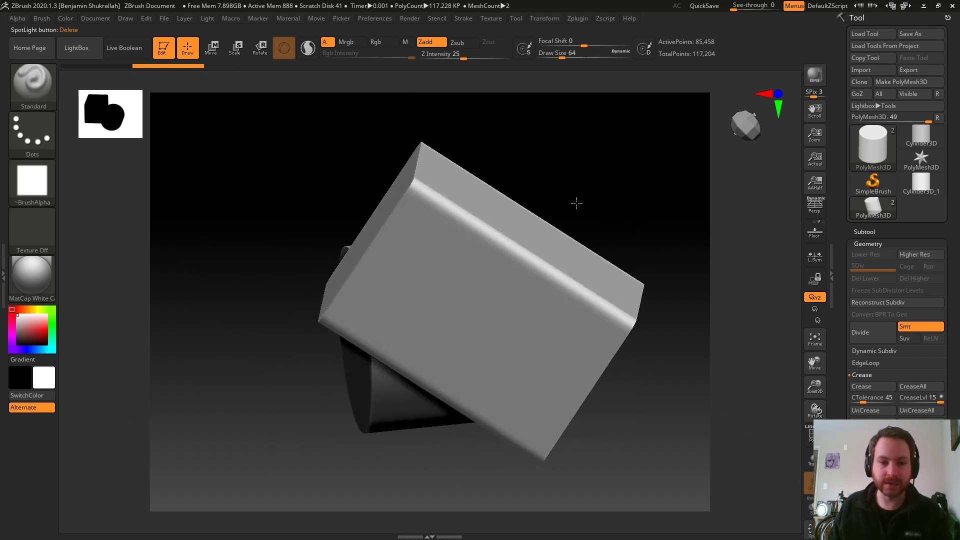
Remove the rounded box with Delete Active Subtool and confirm, keeping only the cylinder.
mouse_move(561, 179)
left_mouse_down()
mouse_move(507, 175)
mouse_move(487, 252)
mouse_move(504, 261)
left_mouse_up()
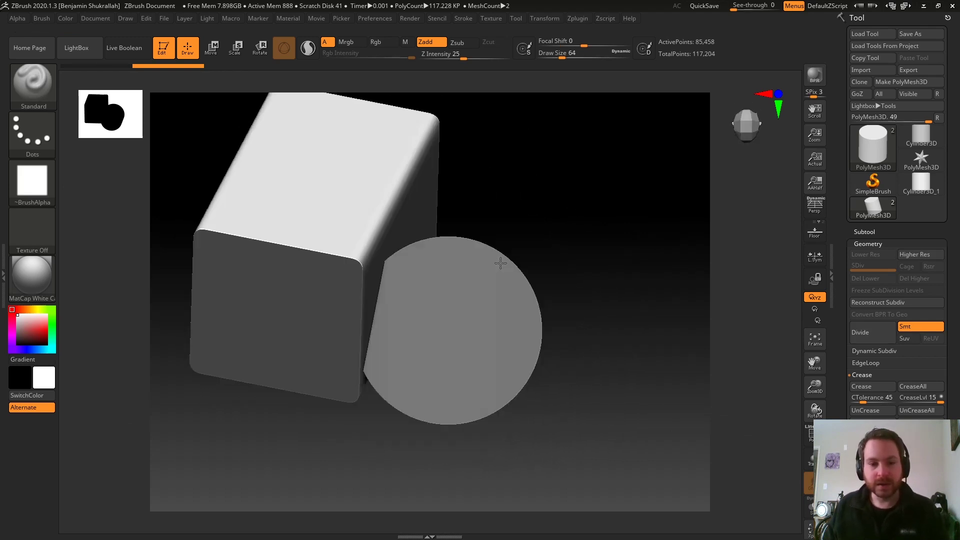
mouse_move(547, 157)
left_mouse_down()
mouse_move(535, 255)
mouse_move(553, 155)
mouse_move(575, 151)
left_mouse_up()
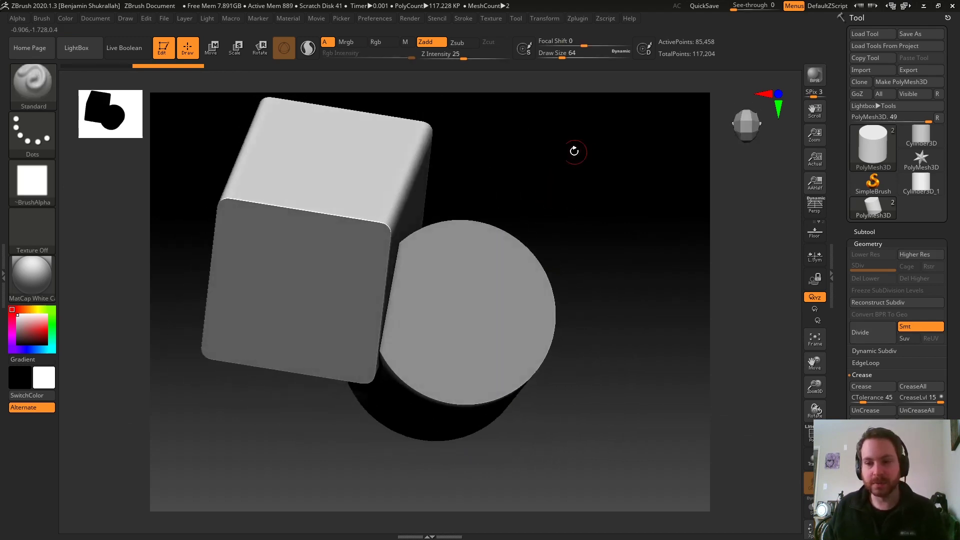
left_click_drag(580, 208, 580, 182)
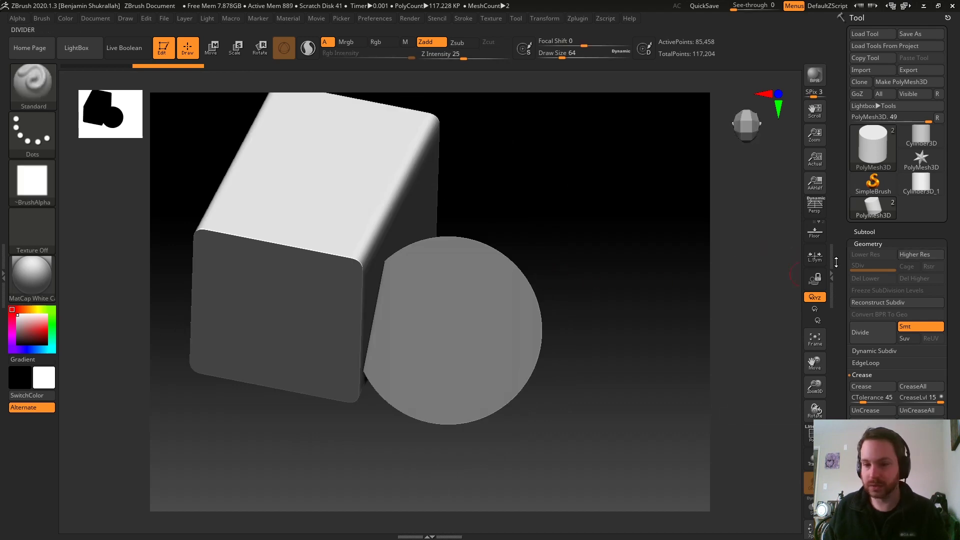
left_click(865, 232)
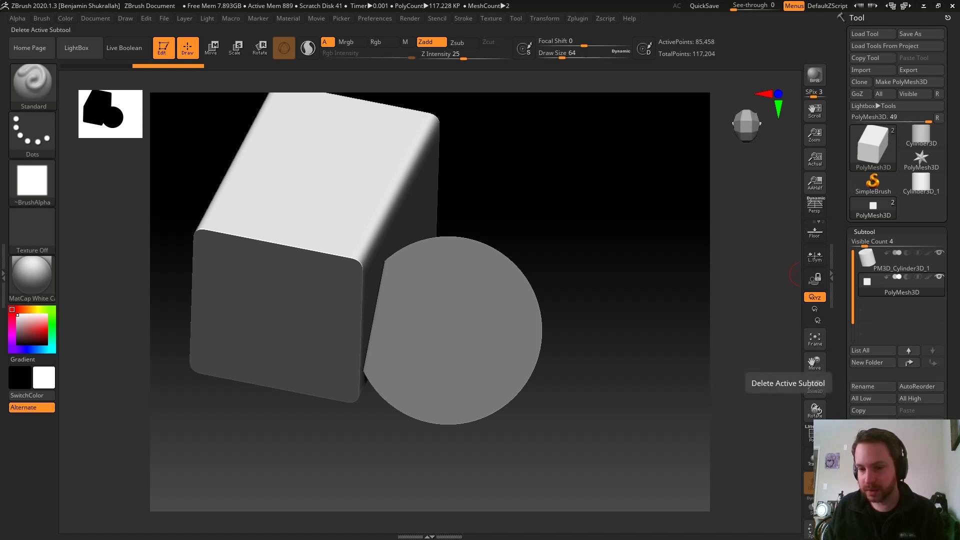
left_click(863, 447)
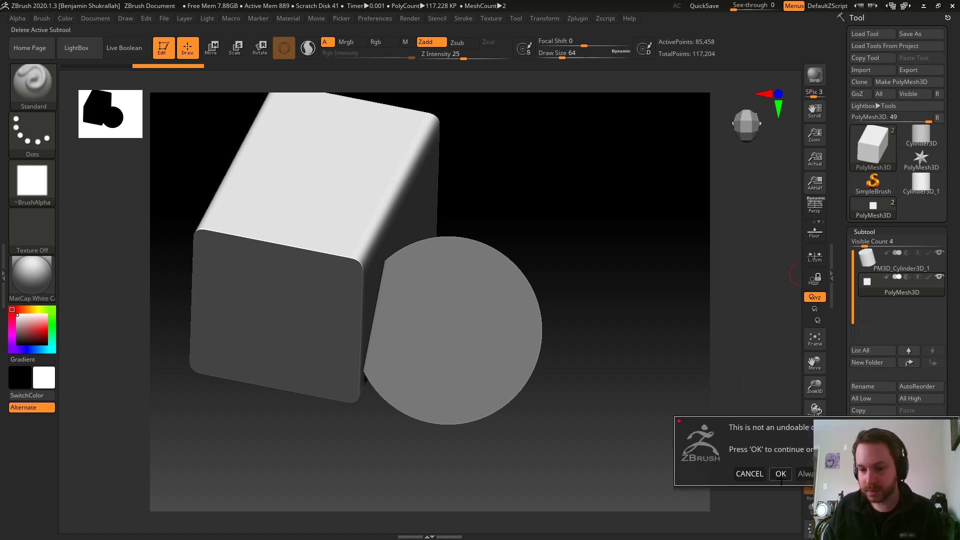
left_click(781, 473)
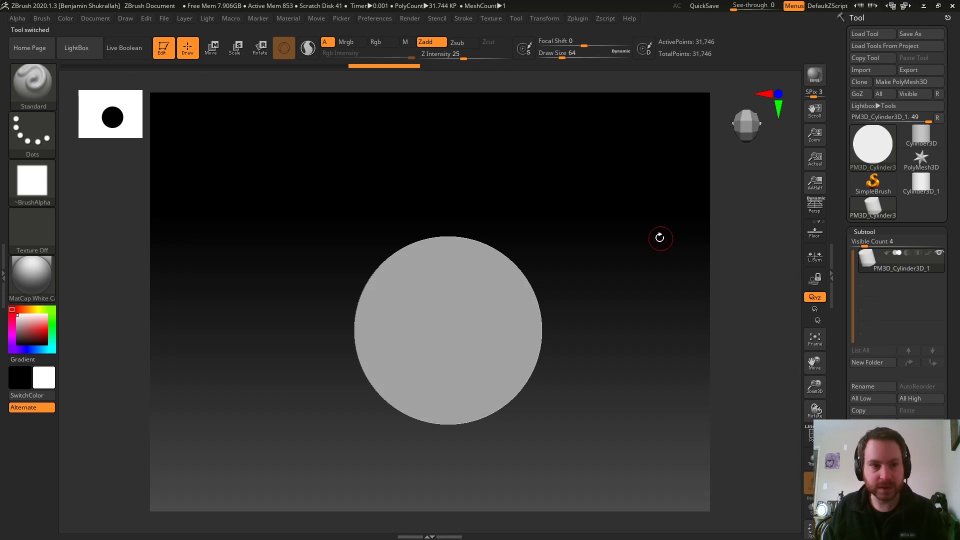
Scale the cylinder down into a thin disc in Scale mode.
left_click_drag(660, 237, 581, 231, "shift")
left_click(213, 48)
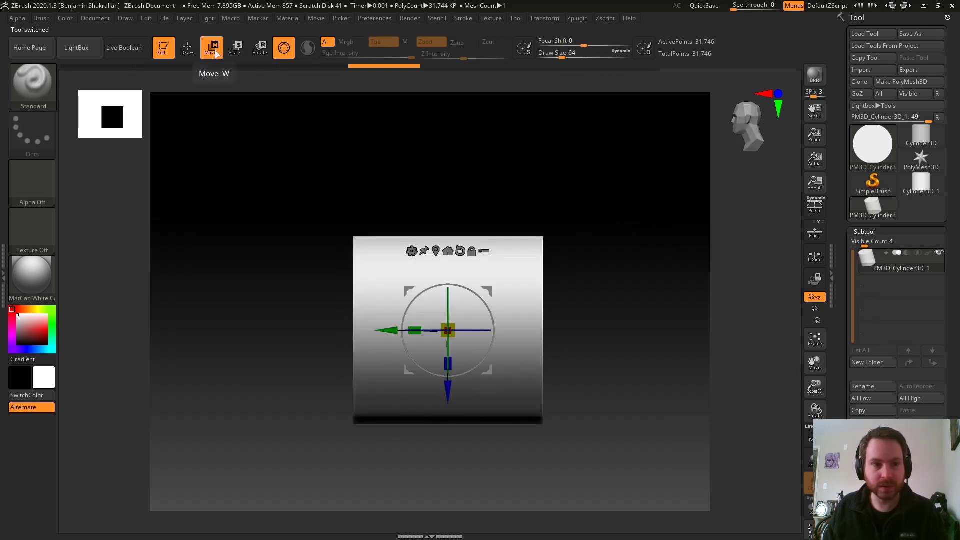
left_click_drag(415, 329, 476, 325)
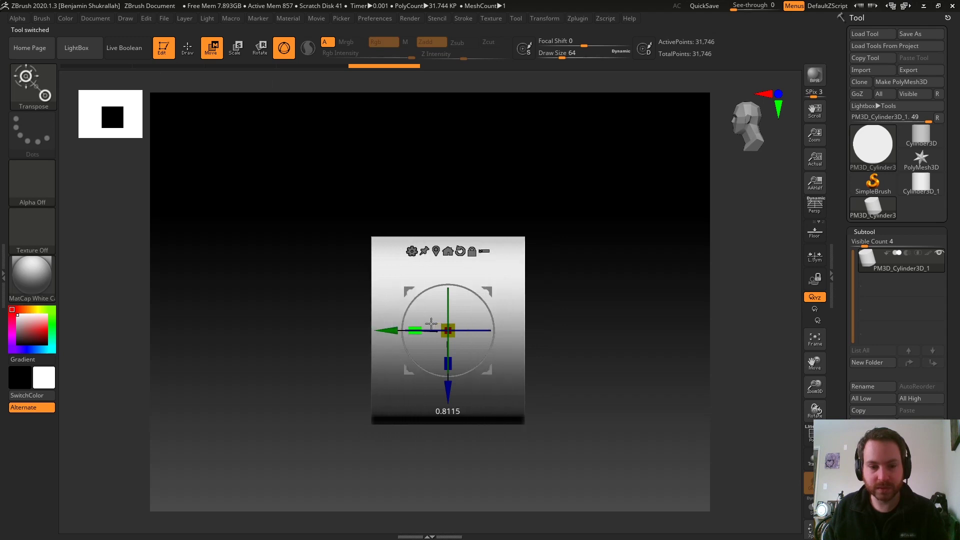
left_click_drag(476, 324, 466, 324)
left_click_drag(320, 271, 349, 281)
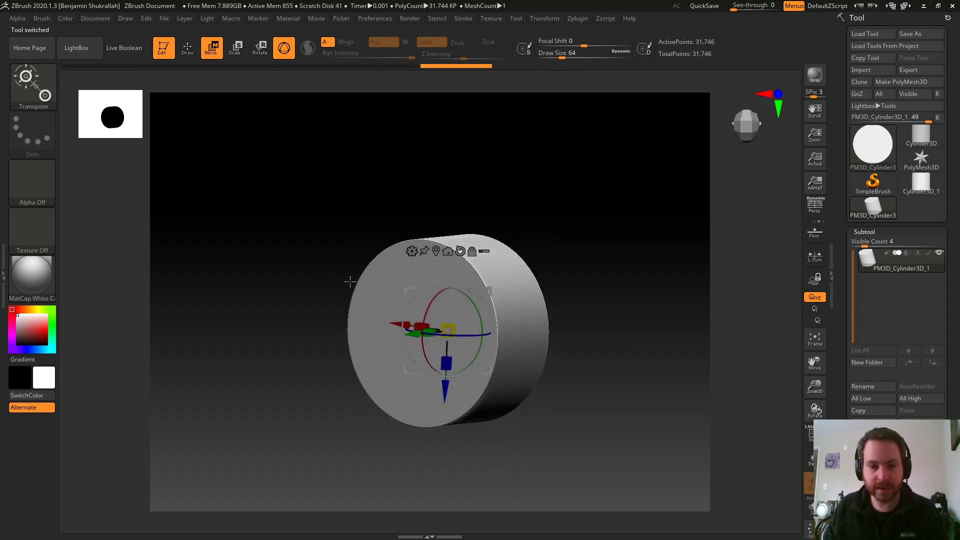
left_click(189, 49)
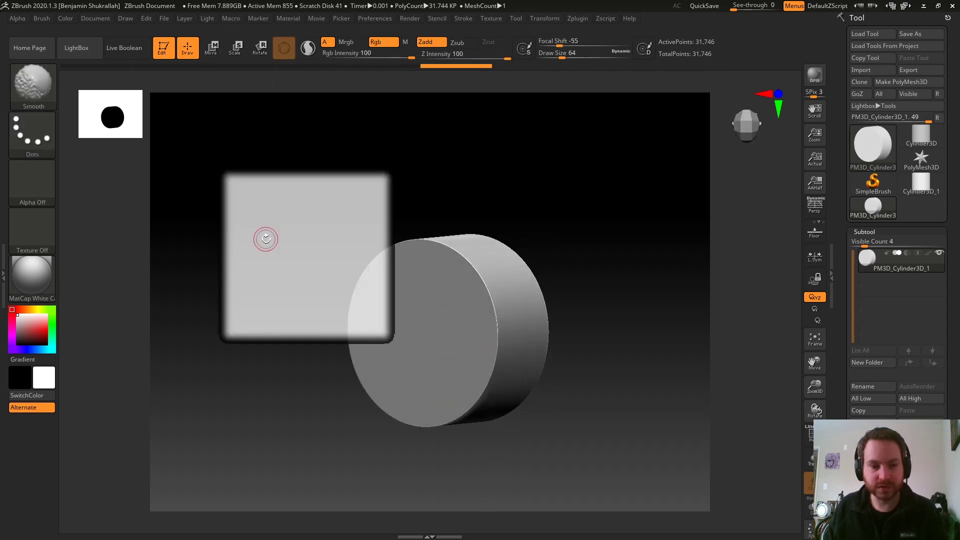
Shrink the square Spotlight image and Snapshot3D it into a new box mesh.
mouse_move(457, 178)
left_mouse_down("shift")
mouse_move(495, 186)
mouse_move(556, 91)
left_mouse_up("shift")
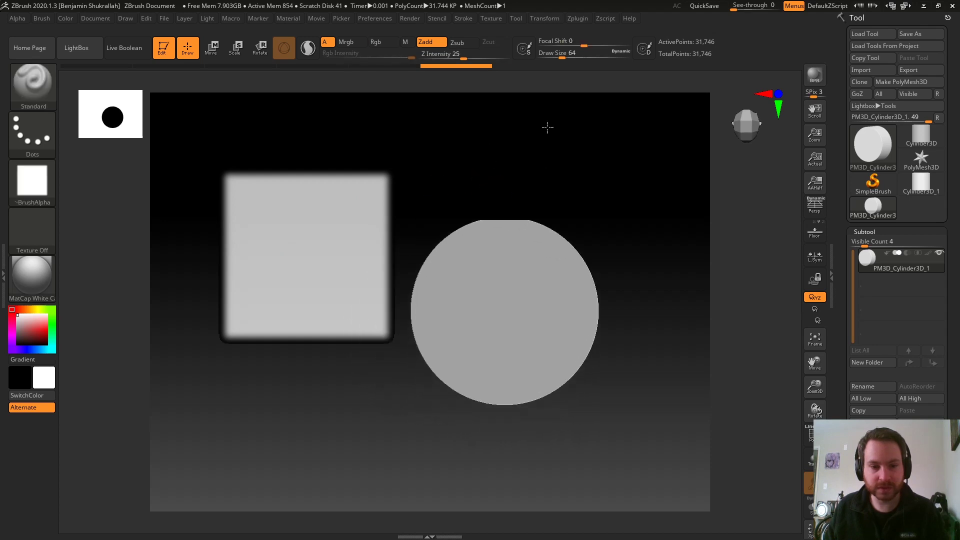
left_click(415, 278)
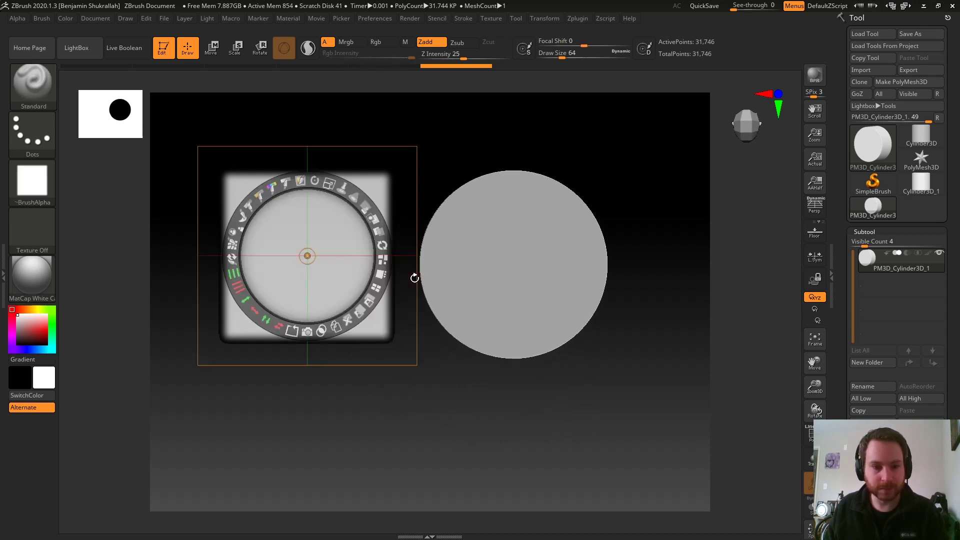
left_click_drag(328, 184, 309, 345)
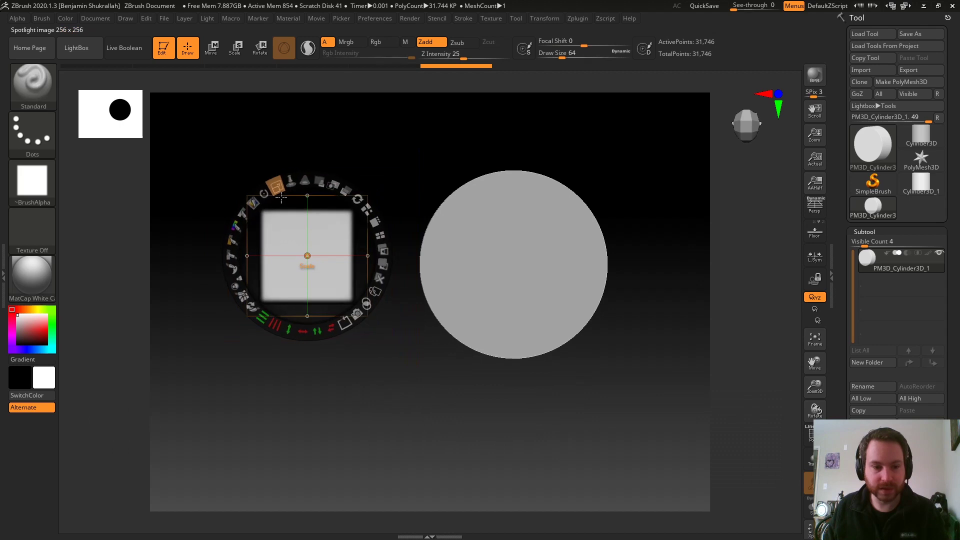
left_click(305, 333)
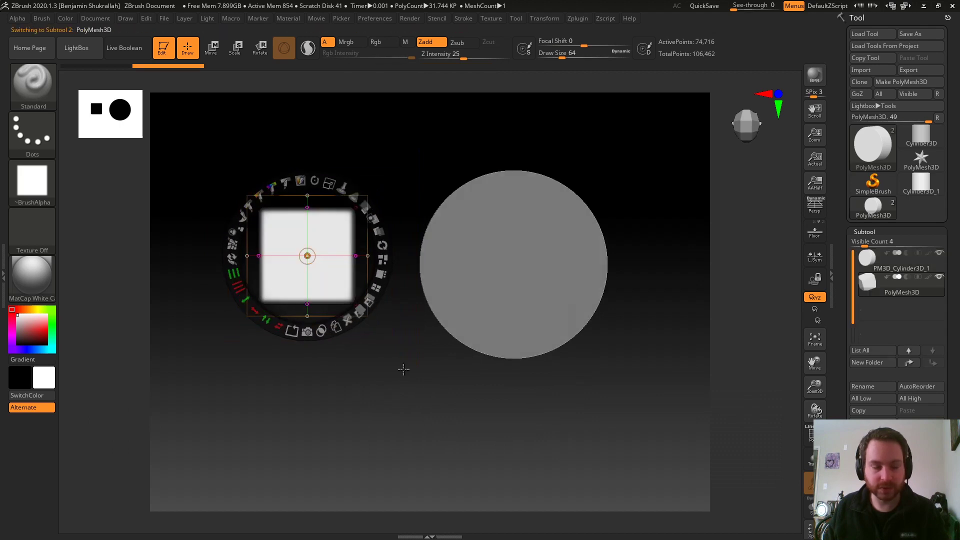
key("shift+z")
mouse_move(369, 336)
left_mouse_down()
mouse_move(397, 389)
mouse_move(406, 377)
mouse_move(396, 368)
mouse_move(403, 392)
mouse_move(401, 374)
left_mouse_up()
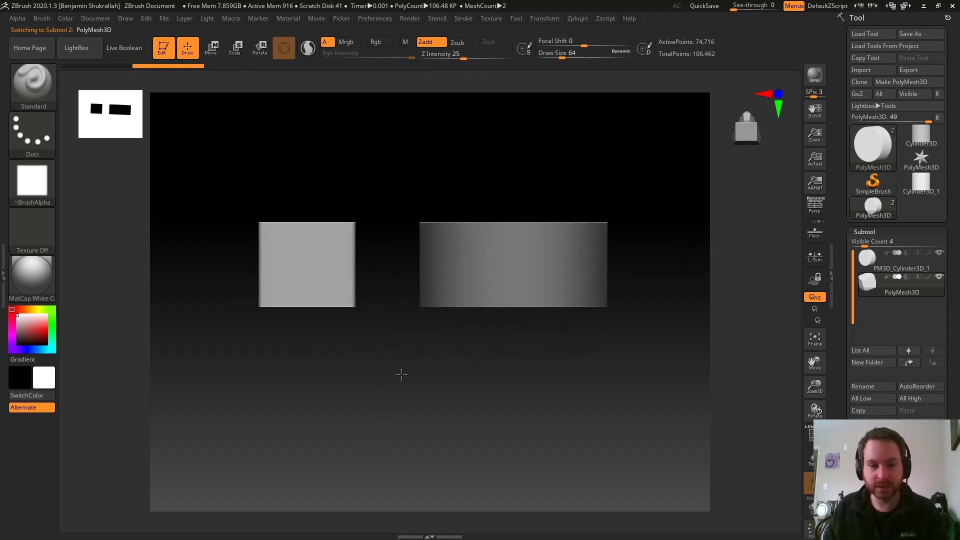
mouse_move(434, 420)
left_mouse_down()
mouse_move(427, 347)
mouse_move(392, 342)
left_mouse_up()
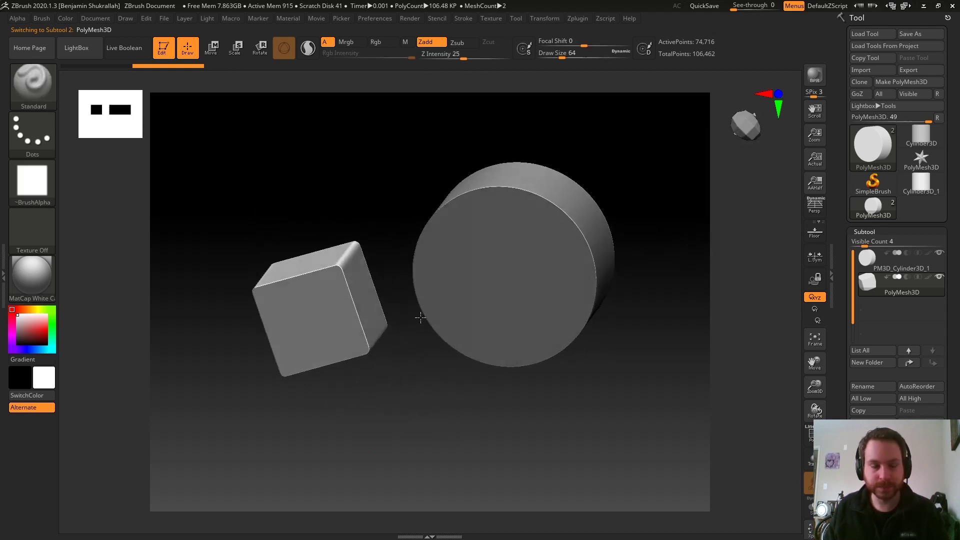
left_click_drag(421, 318, 374, 361, "shift")
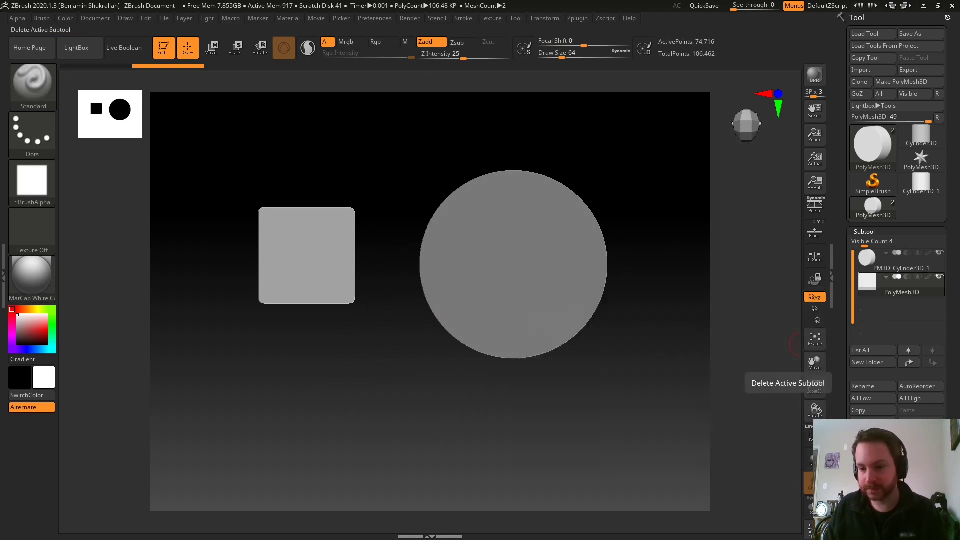
Delete the cube subtool and confirm, leaving only the cylinder.
left_click(862, 434)
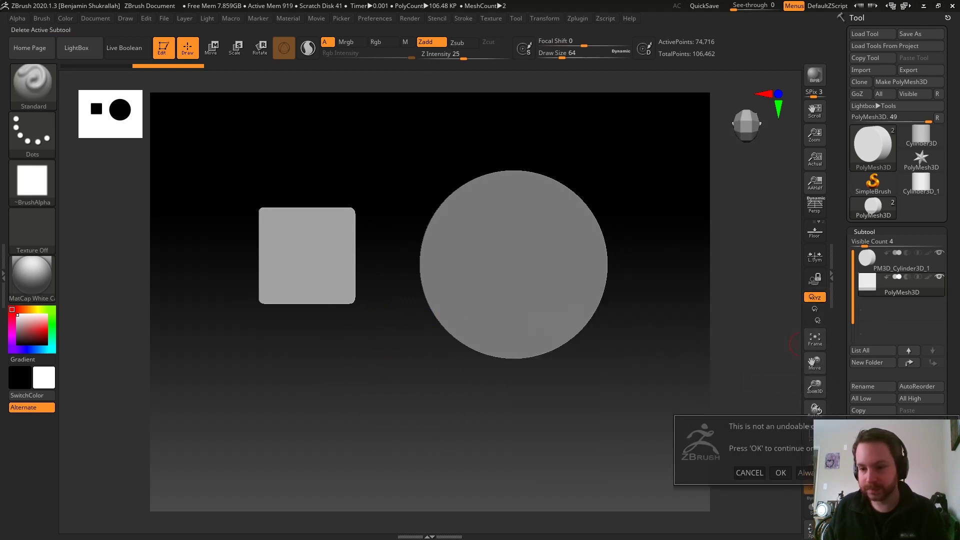
left_click(780, 473)
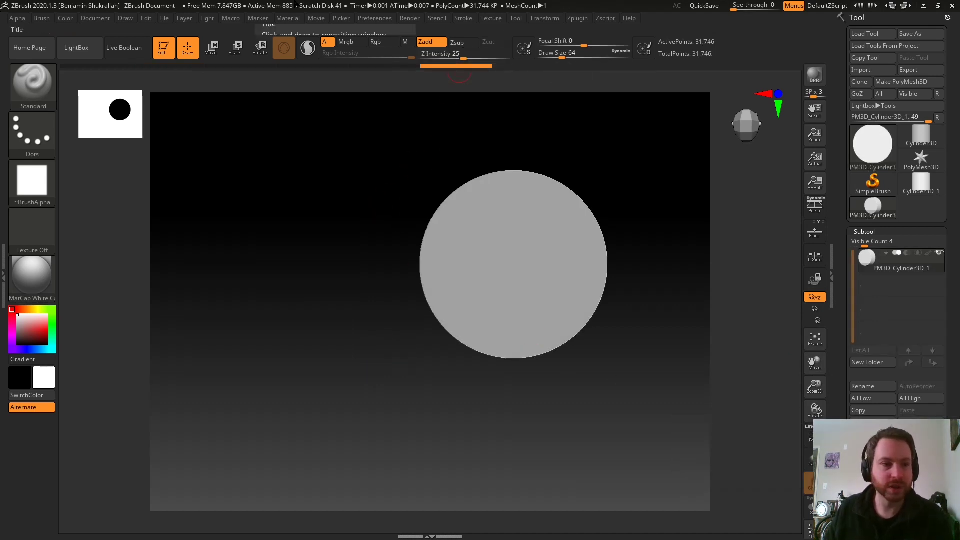
Load the HardSurface Spotlight set from LightBox and enlarge its image palette on the canvas.
left_click(76, 48)
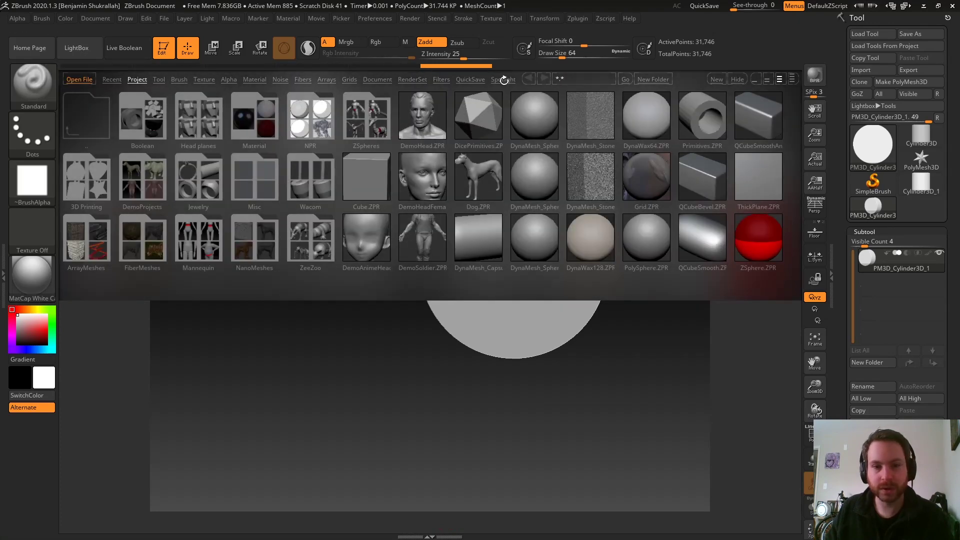
left_click(505, 79)
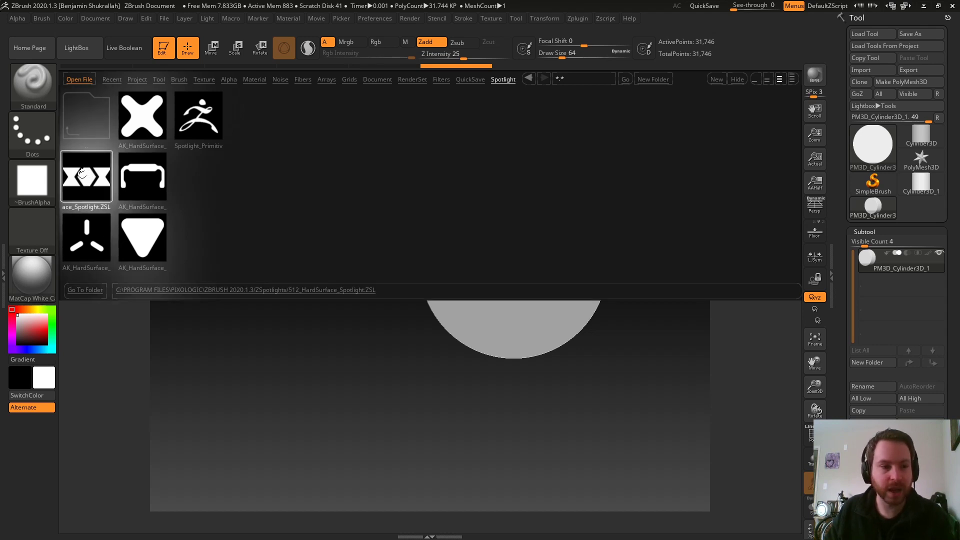
double_click(84, 175)
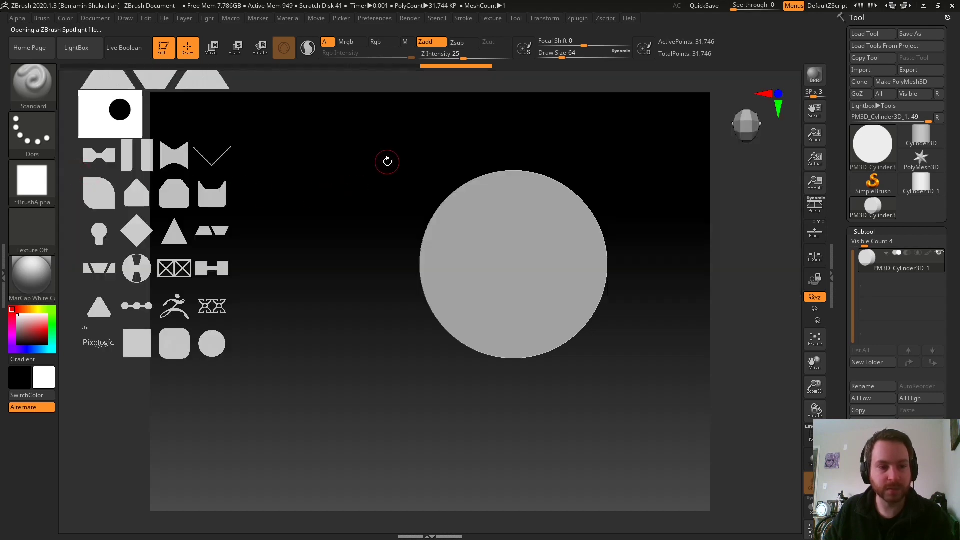
left_click(350, 206)
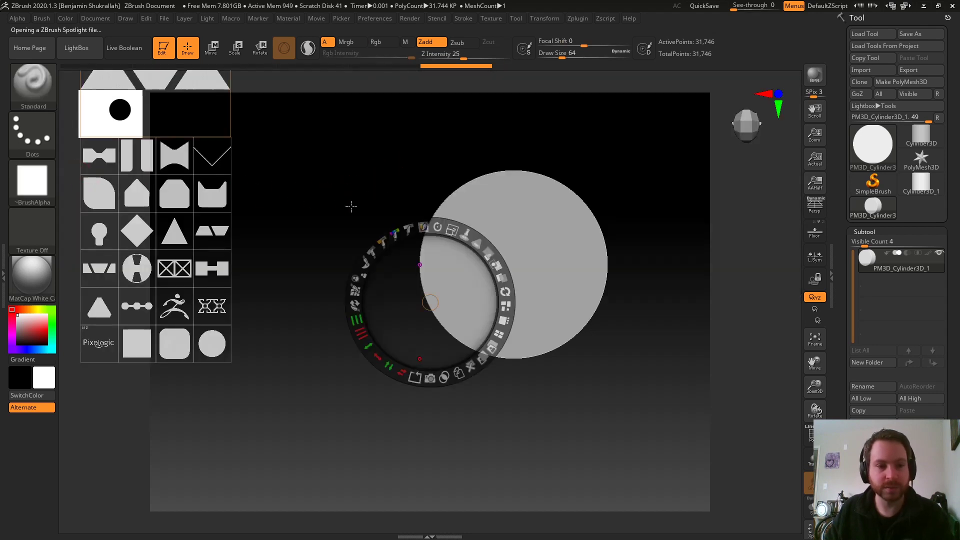
mouse_move(317, 198)
left_mouse_down()
mouse_move(330, 313)
mouse_move(312, 302)
left_mouse_up()
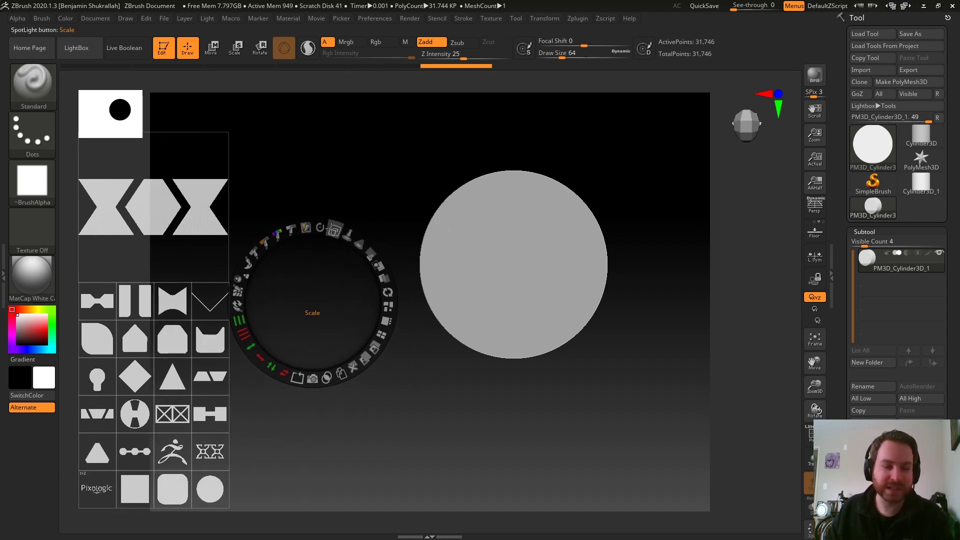
Place the round hourglass image over the cylinder and enlarge it to fill the face.
left_click_drag(333, 229, 292, 264)
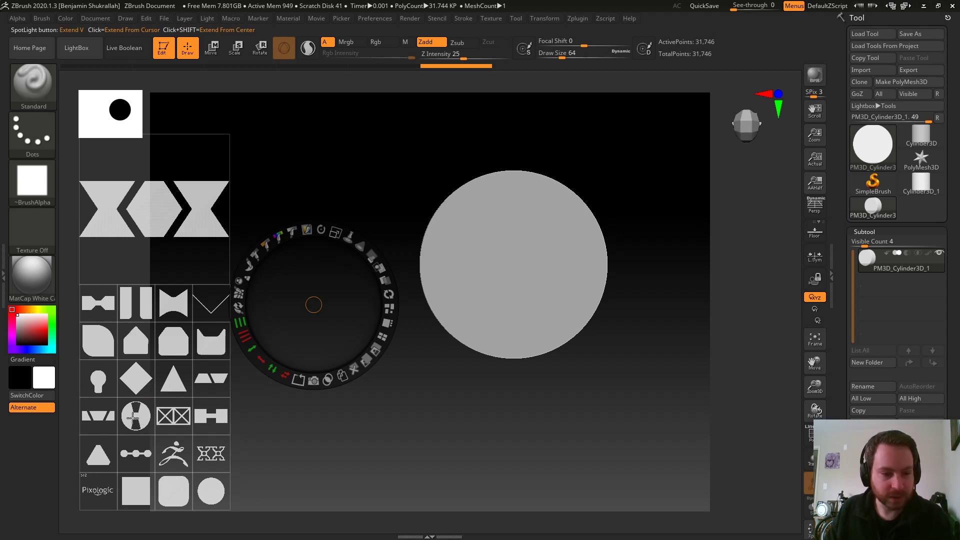
left_click_drag(134, 416, 516, 263)
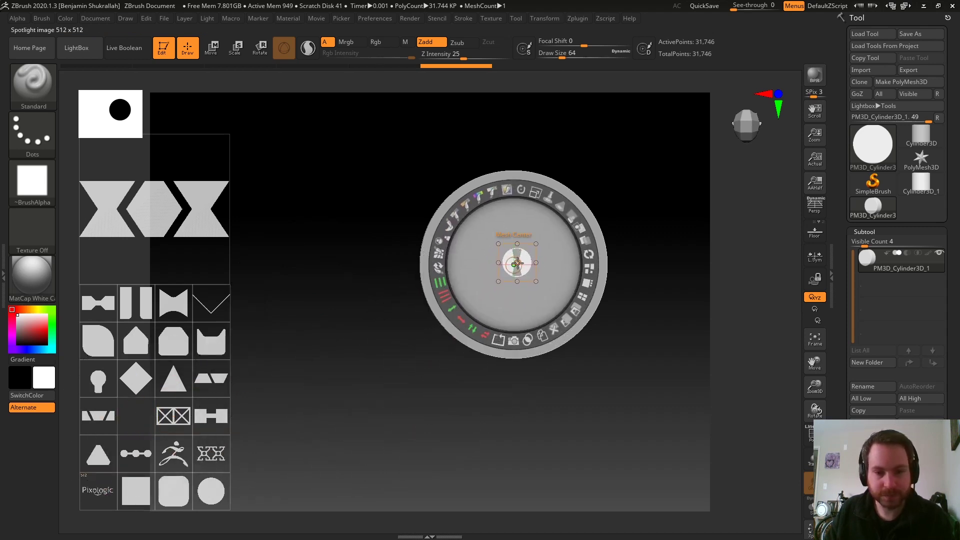
left_click_drag(520, 270, 387, 336)
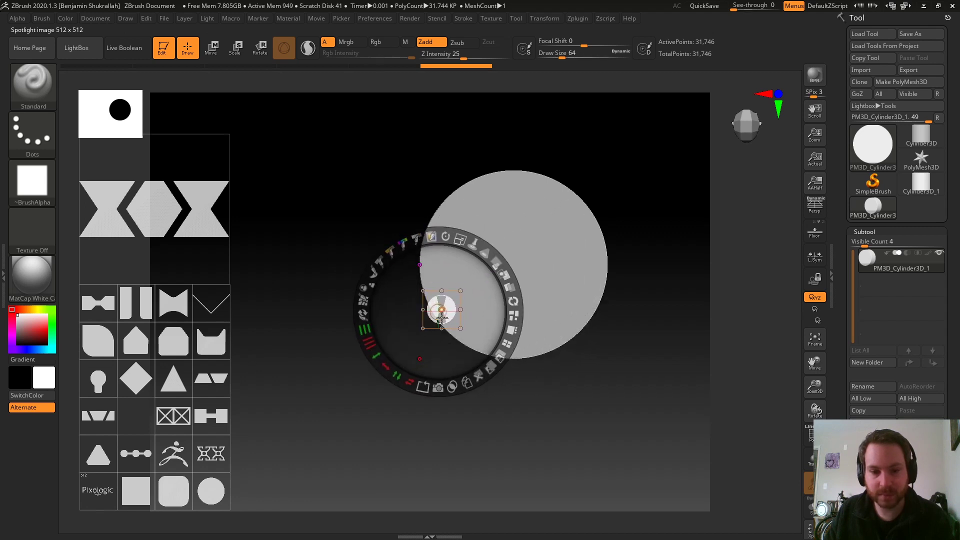
mouse_move(413, 270)
left_mouse_down()
mouse_move(382, 348)
mouse_move(398, 328)
mouse_move(373, 346)
mouse_move(422, 305)
mouse_move(435, 315)
mouse_move(381, 296)
mouse_move(551, 265)
mouse_move(570, 217)
mouse_move(538, 155)
mouse_move(525, 154)
mouse_move(540, 163)
mouse_move(540, 155)
mouse_move(467, 246)
mouse_move(446, 253)
mouse_move(544, 251)
left_mouse_up()
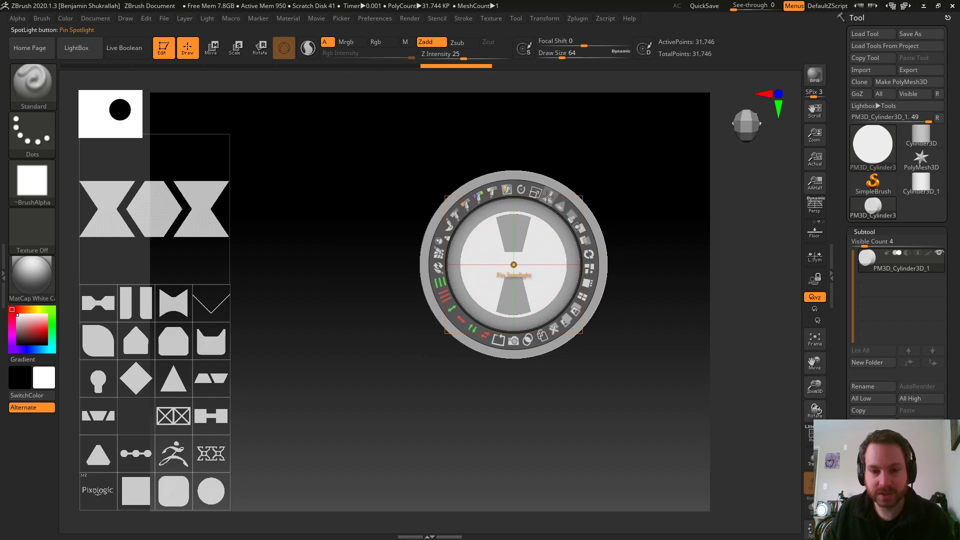
Rotate the hourglass image clockwise, scale it slightly larger and convert it into a mesh.
mouse_move(588, 247)
left_mouse_down()
mouse_move(558, 263)
mouse_move(513, 214)
left_mouse_up()
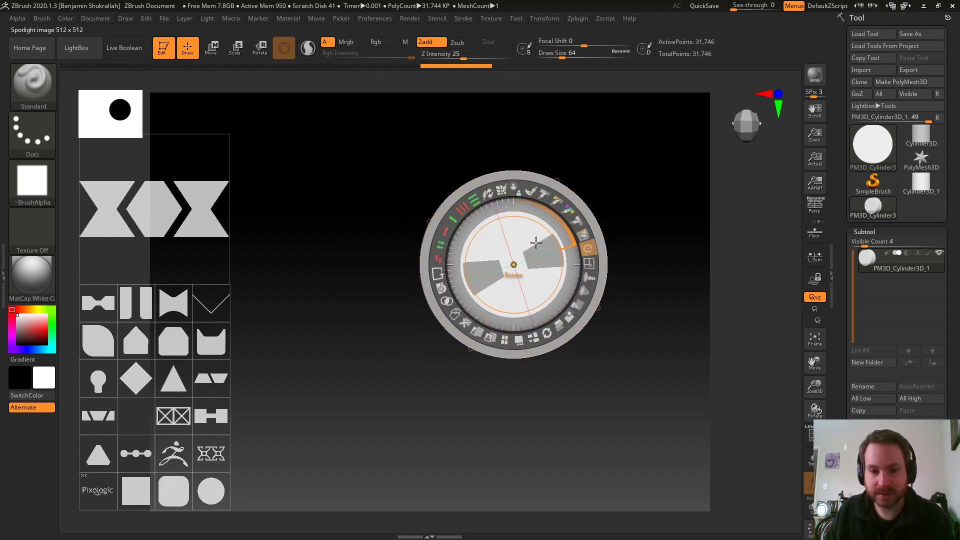
mouse_move(513, 214)
left_mouse_down()
mouse_move(537, 195)
mouse_move(539, 216)
left_mouse_up()
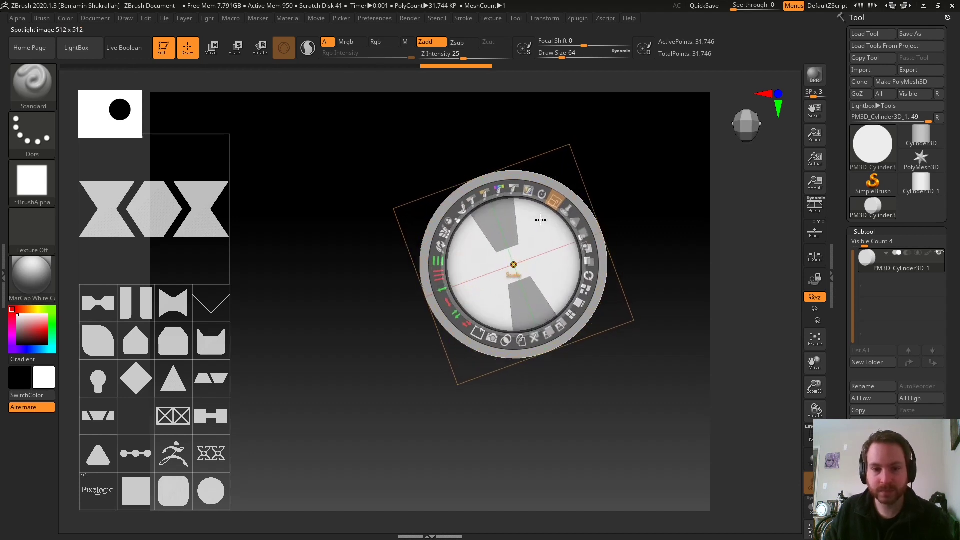
left_click_drag(539, 215, 537, 227)
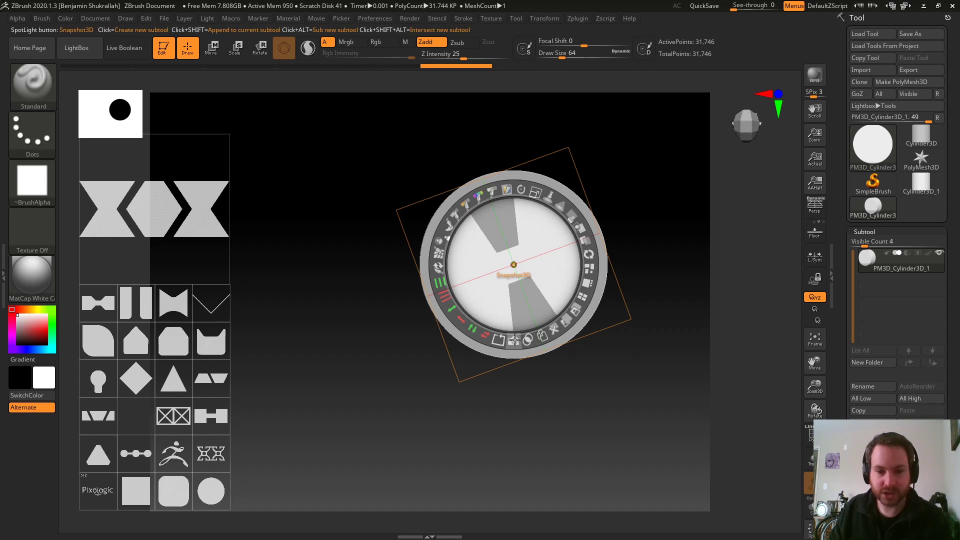
left_click(515, 340)
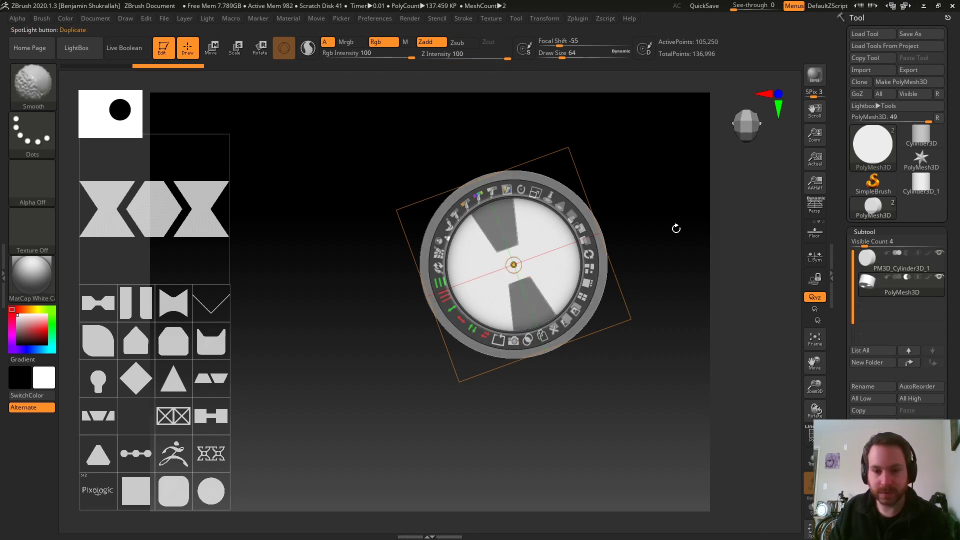
Hide the Spotlight overlay, orbit the coin, and turn on Live Boolean.
key("shift+z")
mouse_move(643, 206)
left_mouse_down()
mouse_move(541, 215)
mouse_move(655, 195)
left_mouse_up()
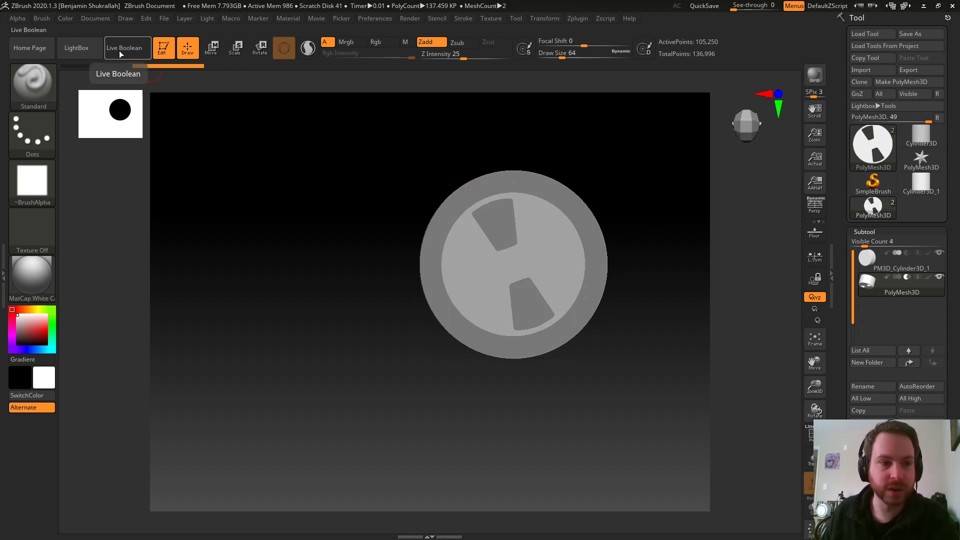
left_click(121, 53)
Orbit the coin to inspect the boolean hollowed centre and its two blocks.
mouse_move(360, 182)
left_mouse_down()
mouse_move(259, 186)
mouse_move(353, 191)
left_mouse_up()
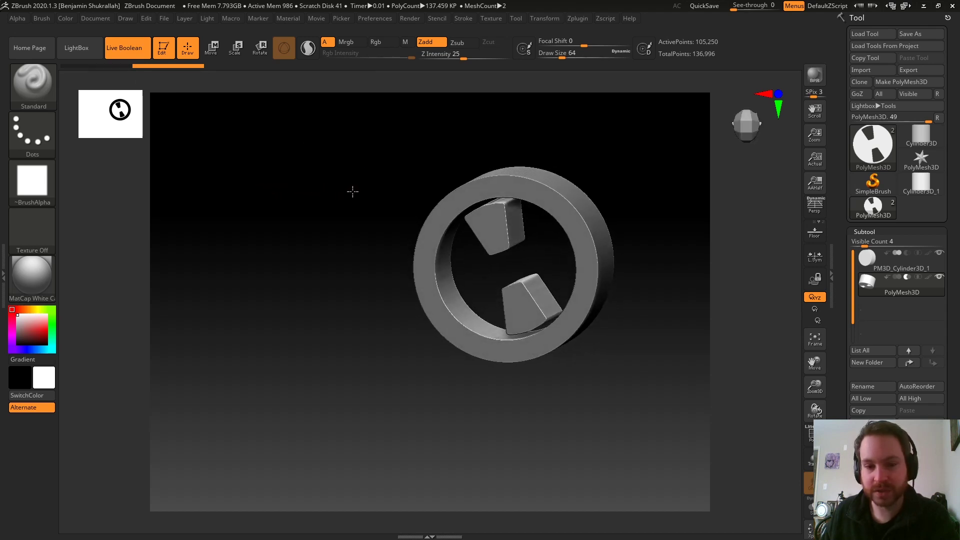
mouse_move(353, 191)
left_mouse_down()
mouse_move(423, 182)
mouse_move(375, 172)
mouse_move(347, 211)
mouse_move(342, 255)
left_mouse_up()
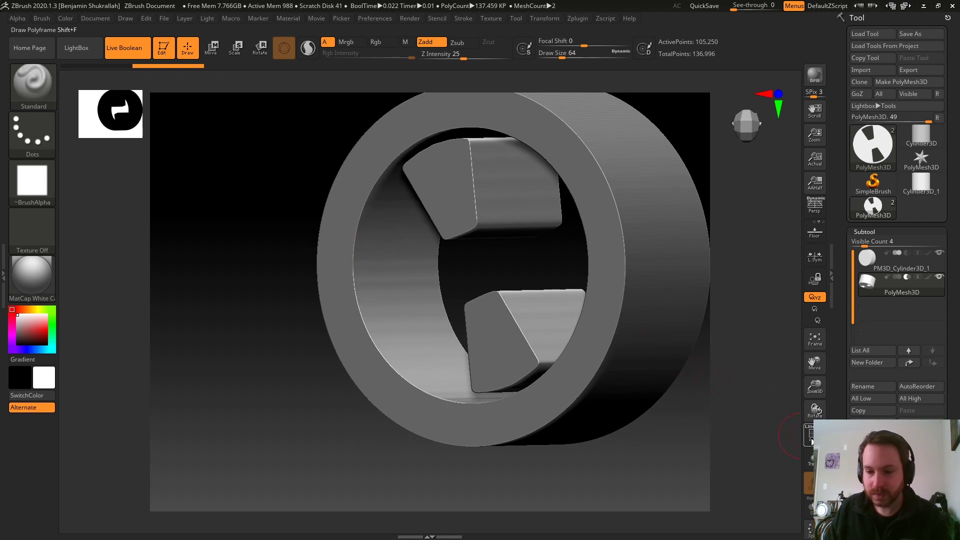
Show Polyframe, slide the hourglass mesh with the Move gizmo, then hide Polyframe.
left_click(811, 433)
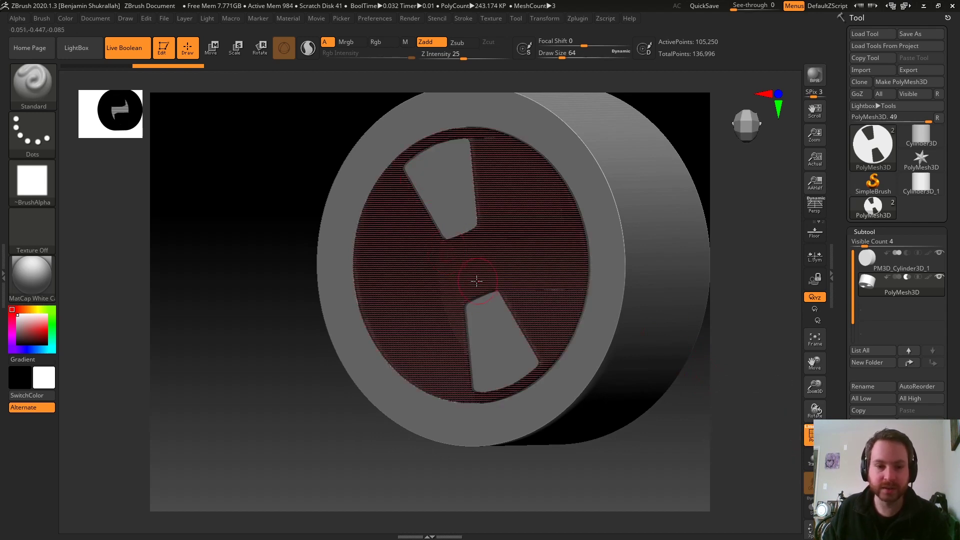
left_click(218, 46)
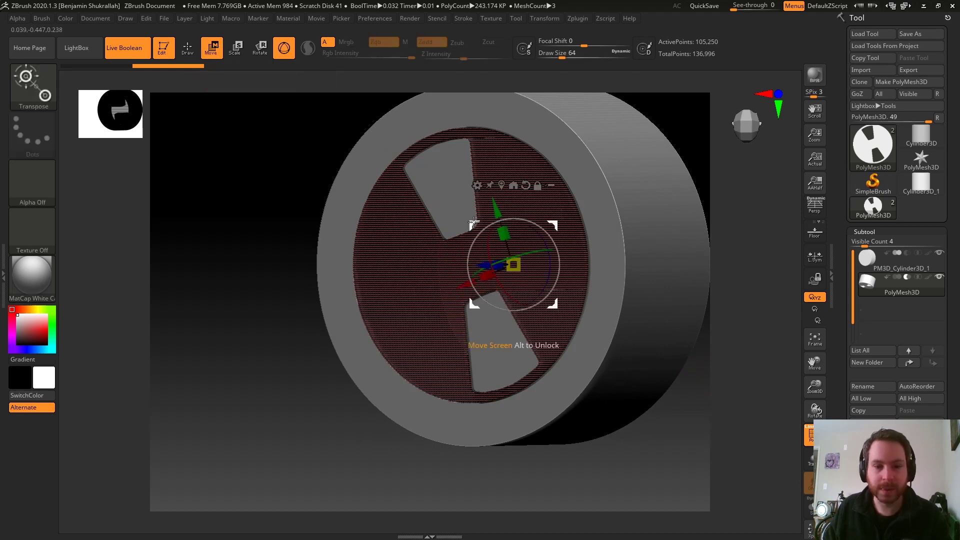
mouse_move(482, 264)
left_mouse_down()
mouse_move(373, 265)
mouse_move(417, 267)
mouse_move(393, 277)
mouse_move(432, 272)
mouse_move(363, 278)
mouse_move(437, 277)
mouse_move(356, 275)
mouse_move(455, 294)
mouse_move(374, 294)
mouse_move(442, 293)
left_mouse_up()
left_click(809, 440)
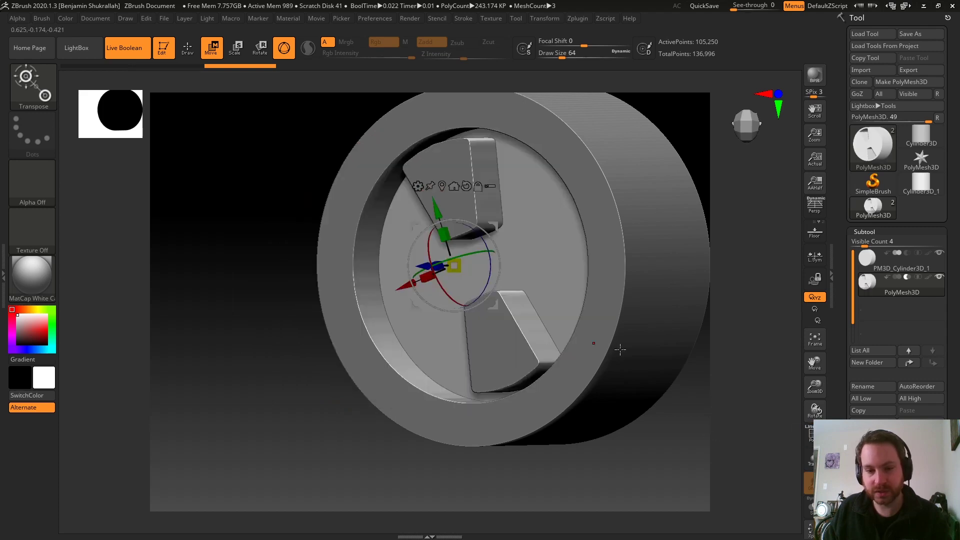
Sink the hourglass mesh into the coin at the right depth and view it face-on.
left_click_drag(284, 251, 252, 247)
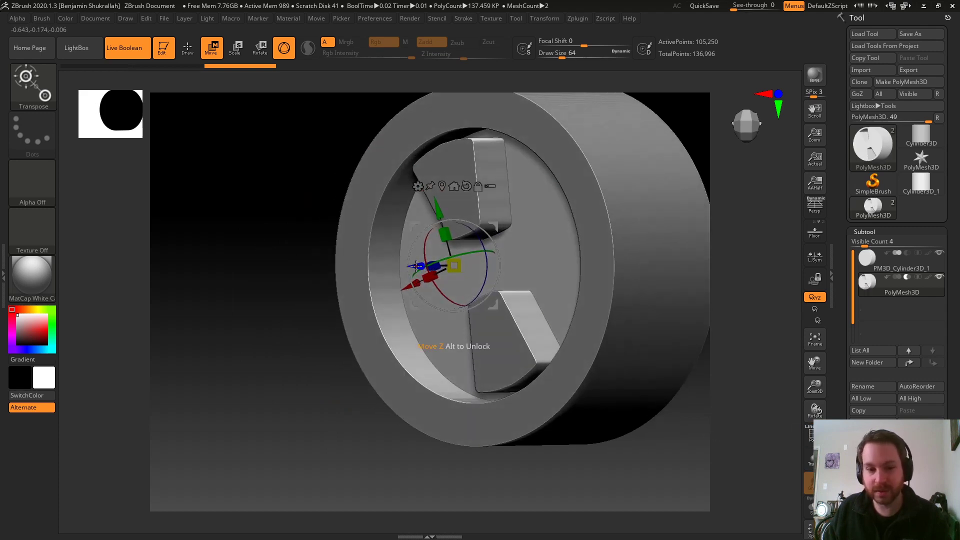
left_click_drag(415, 267, 375, 268)
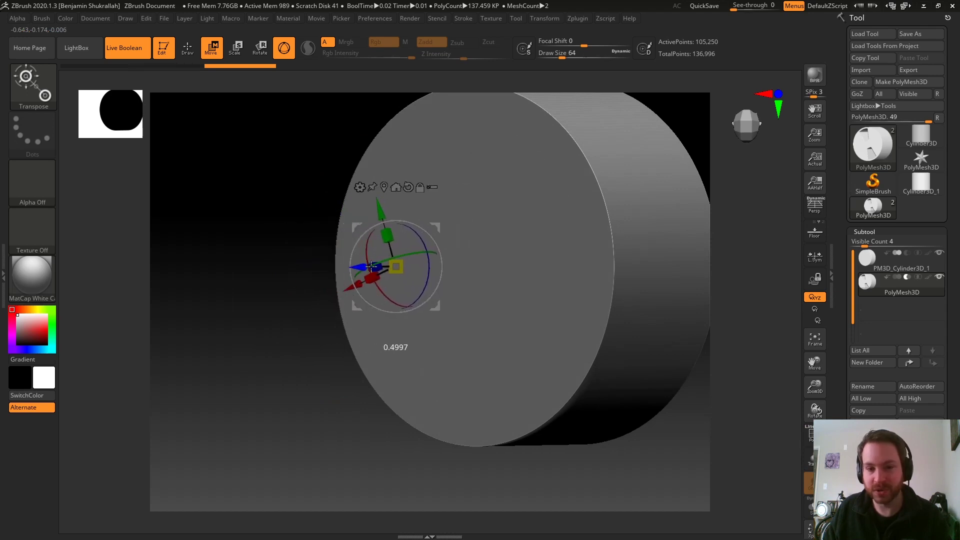
left_click_drag(373, 266, 407, 277)
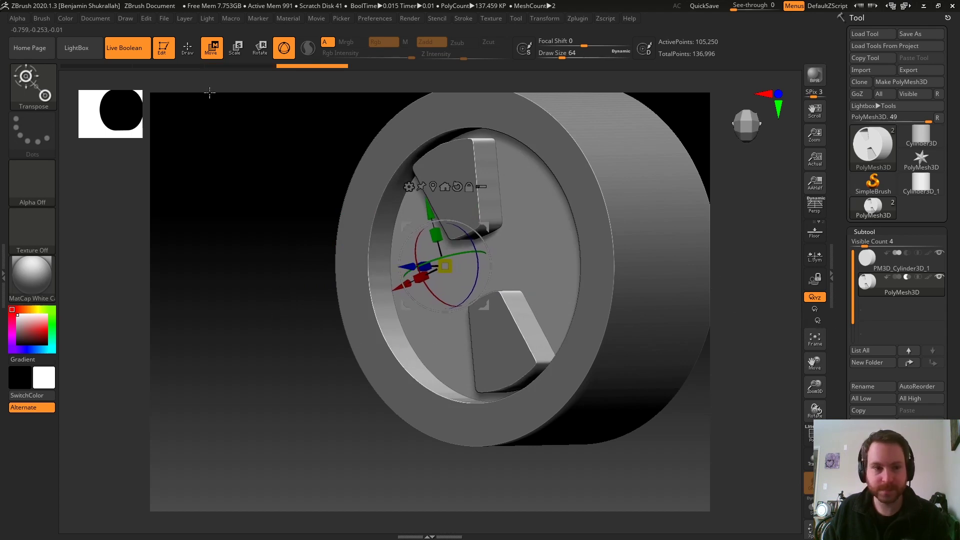
left_click(187, 47)
left_click_drag(215, 160, 352, 189, "shift")
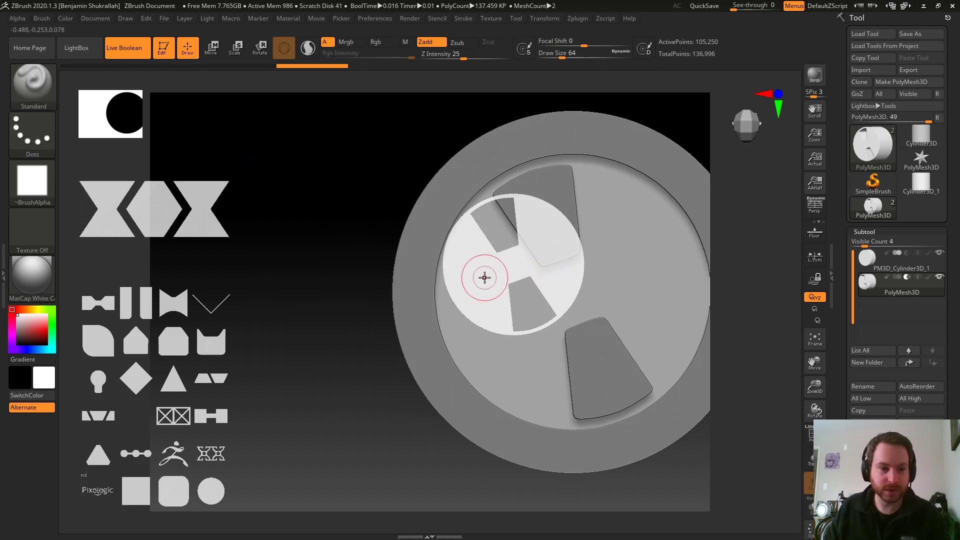
Reopen Spotlight, then move, halve and rotate the hourglass image back among the palette shapes.
left_click_drag(484, 278, 429, 275)
key("ctrl")
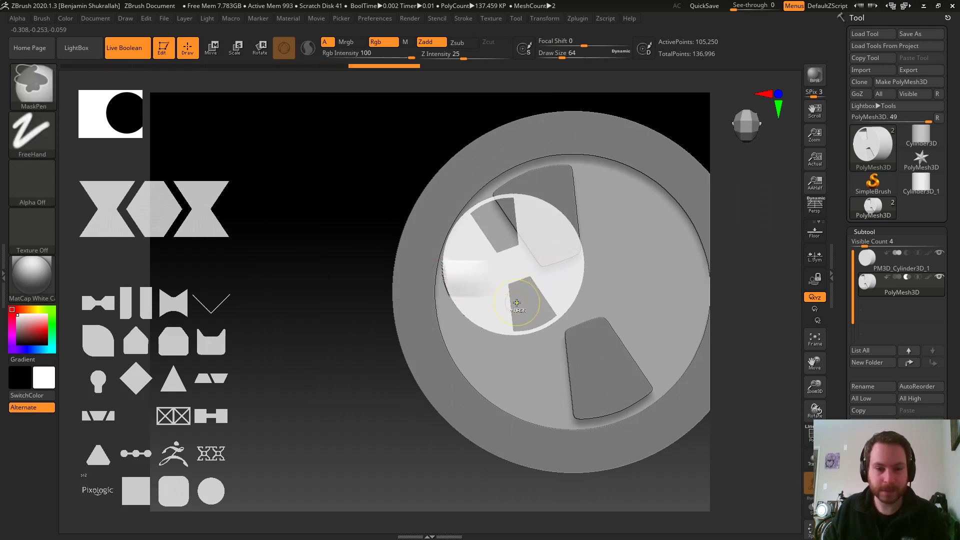
key("ctrl")
key("z")
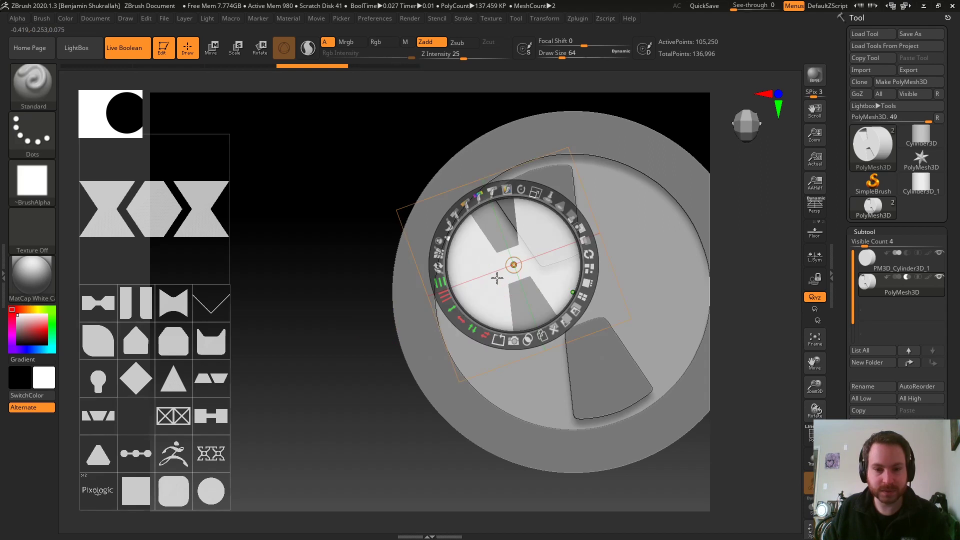
left_click_drag(495, 277, 318, 181)
mouse_move(351, 96)
left_mouse_down()
mouse_move(280, 338)
mouse_move(131, 426)
left_mouse_up()
mouse_move(151, 338)
left_mouse_down()
mouse_move(161, 340)
mouse_move(135, 425)
left_mouse_up()
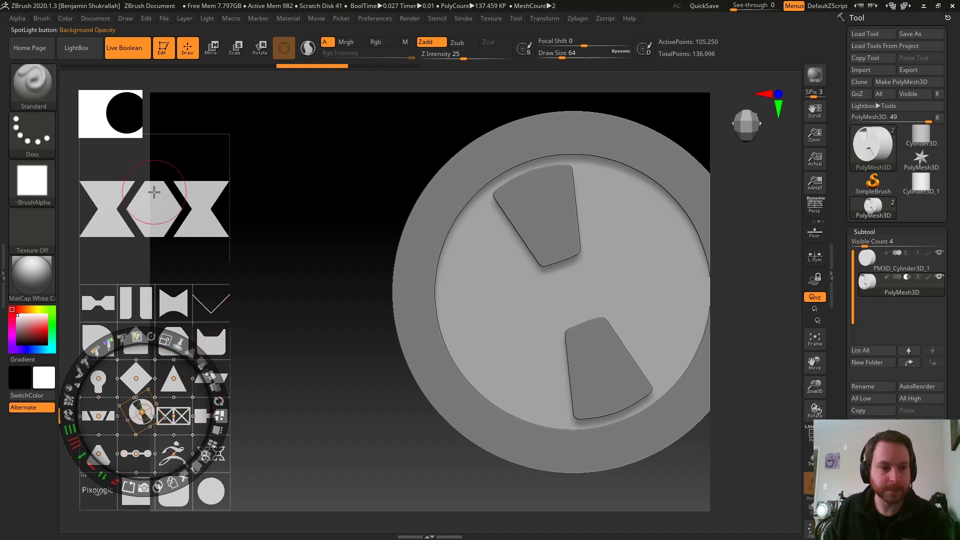
Pick the triangle image and place it over the coin, panning the view.
left_click(99, 303)
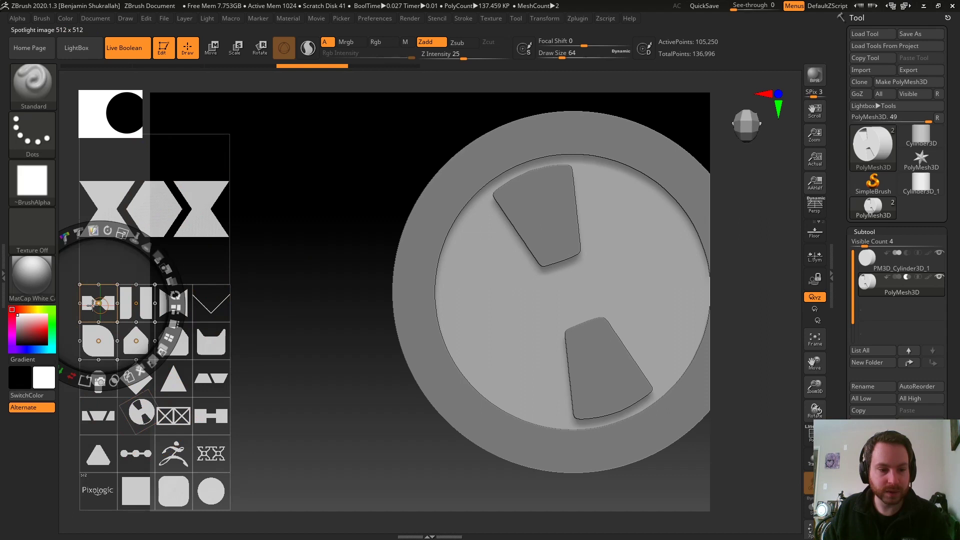
left_click_drag(174, 378, 546, 211)
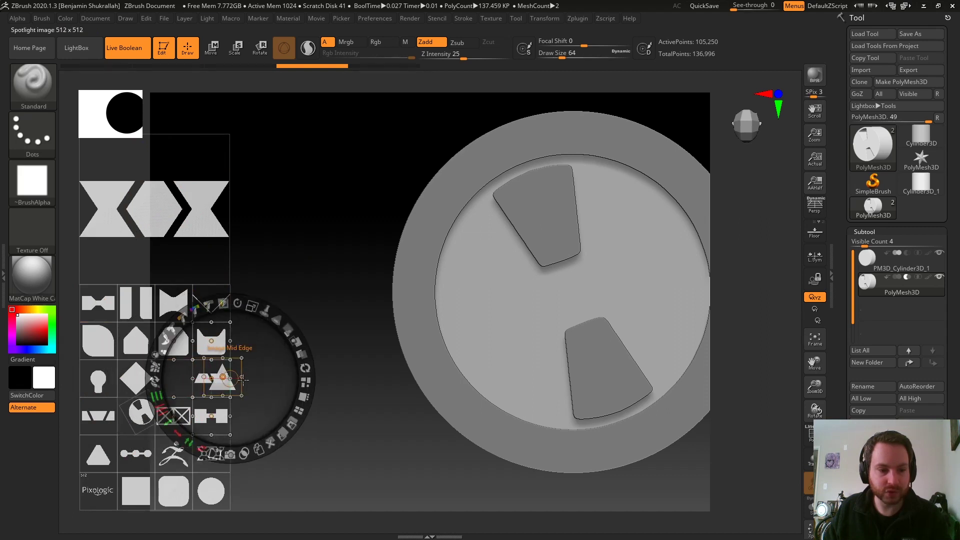
left_click_drag(545, 209, 508, 309)
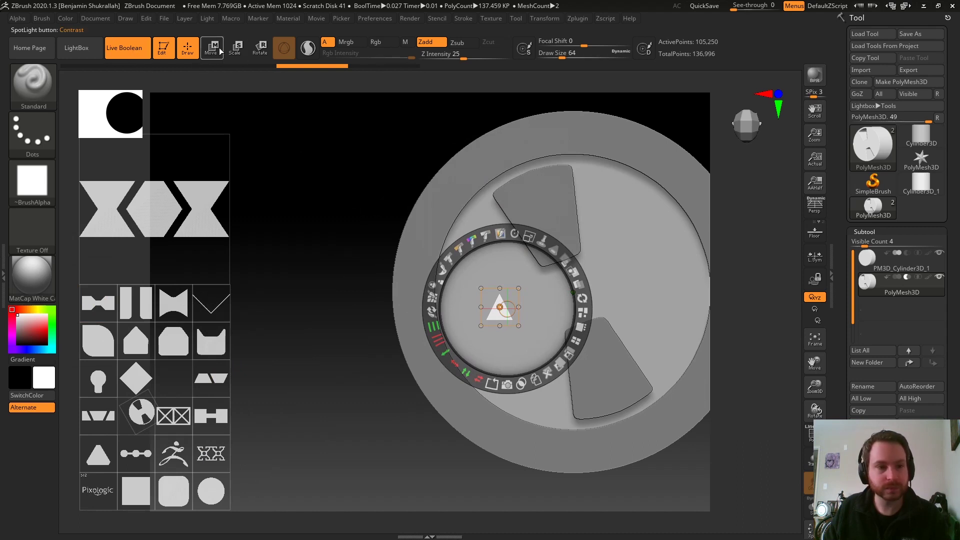
key("shift+z")
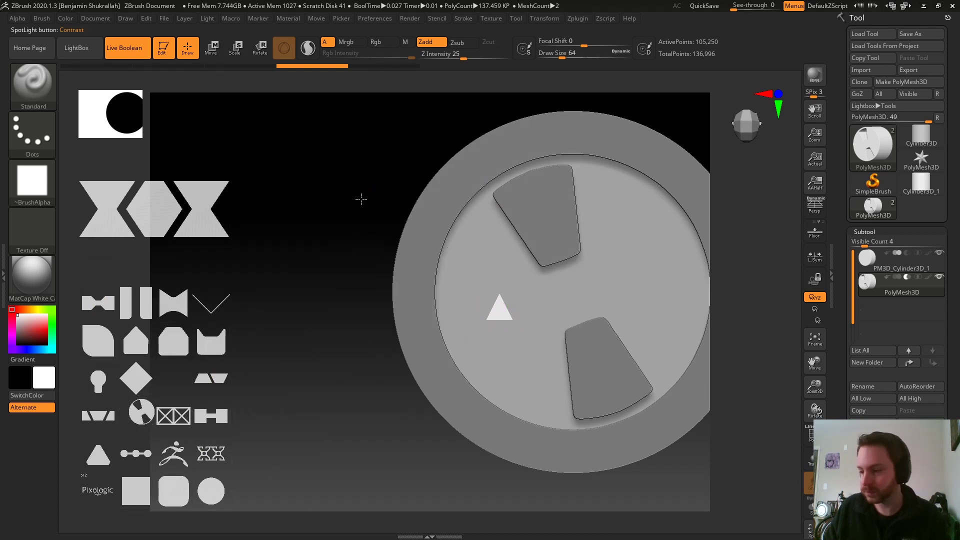
mouse_move(360, 198)
left_mouse_down("alt")
mouse_move(257, 219)
mouse_move(253, 182)
left_mouse_up("alt")
key("shift+z")
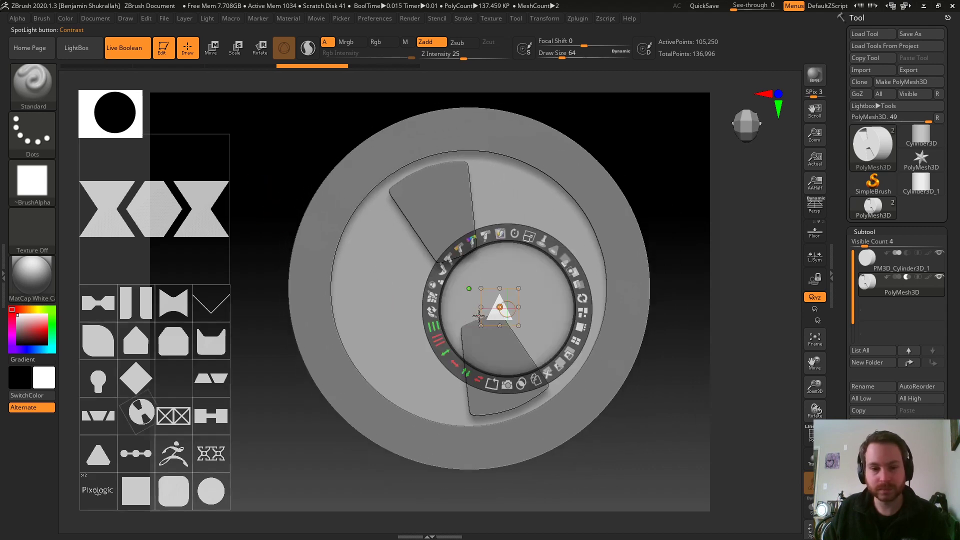
Rotate, enlarge and nudge the triangle to sit inside the lower trapezoid cutout.
left_click_drag(497, 316, 499, 379)
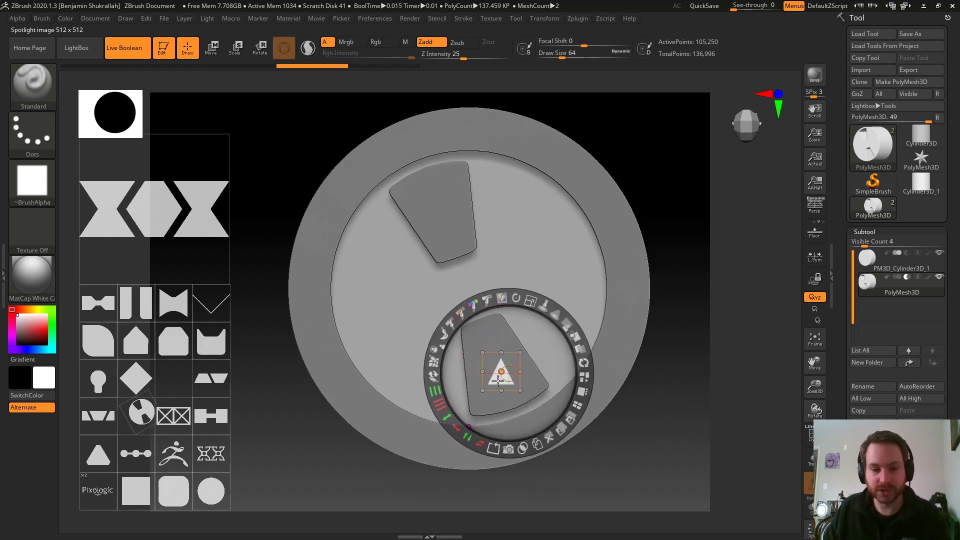
left_click_drag(515, 297, 533, 308)
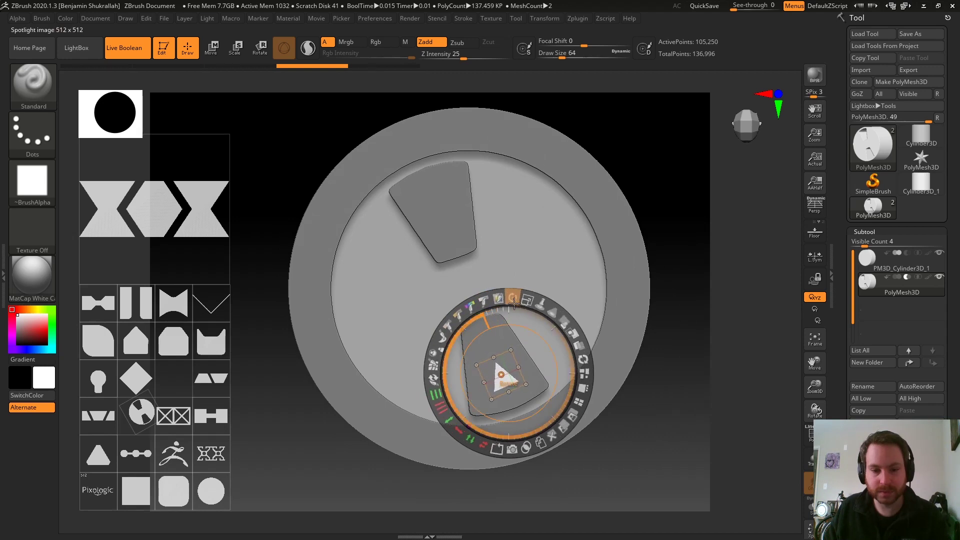
mouse_move(512, 299)
left_mouse_down()
mouse_move(552, 340)
mouse_move(526, 302)
left_mouse_up()
left_click_drag(507, 387, 518, 351)
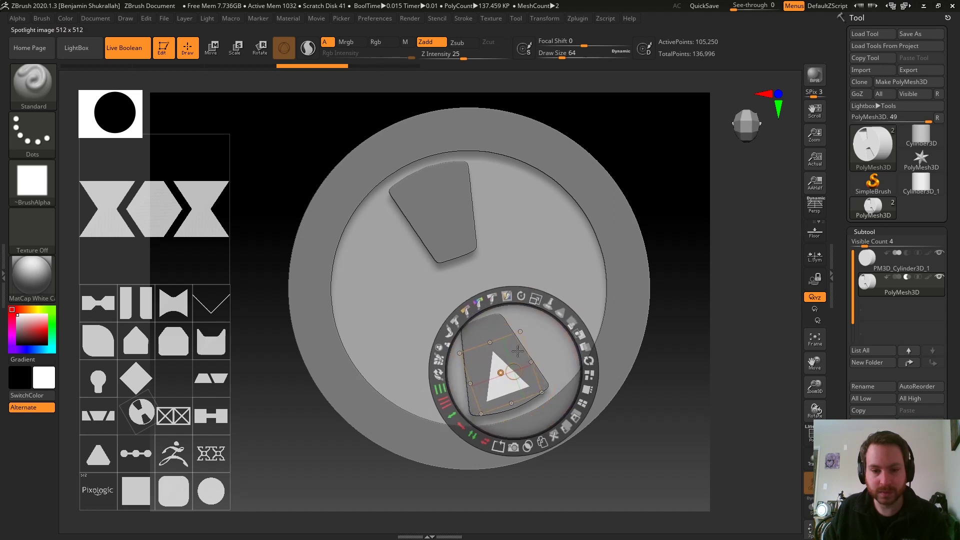
Snapshot the triangle into a new mesh, orbiting with Spotlight hidden to check the lower recess.
left_click(523, 297)
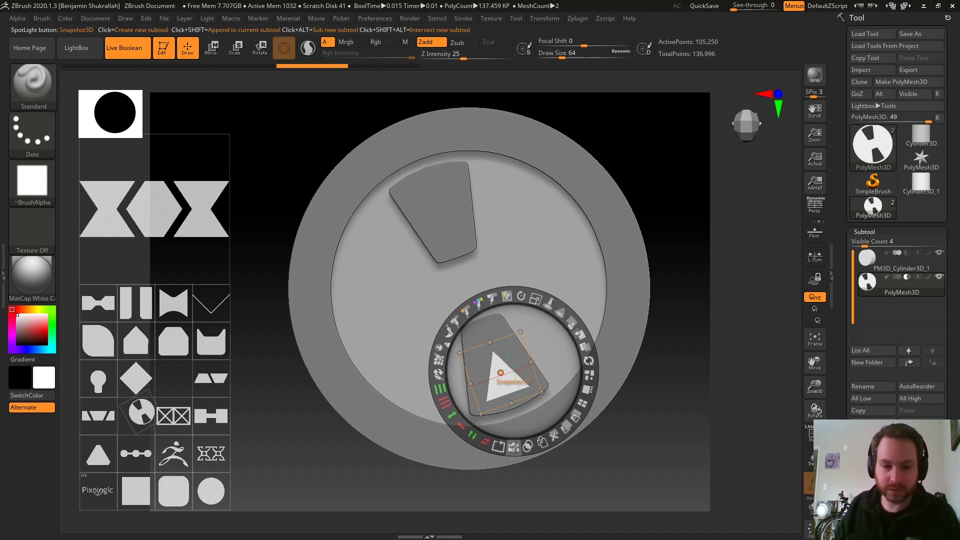
left_click(514, 448)
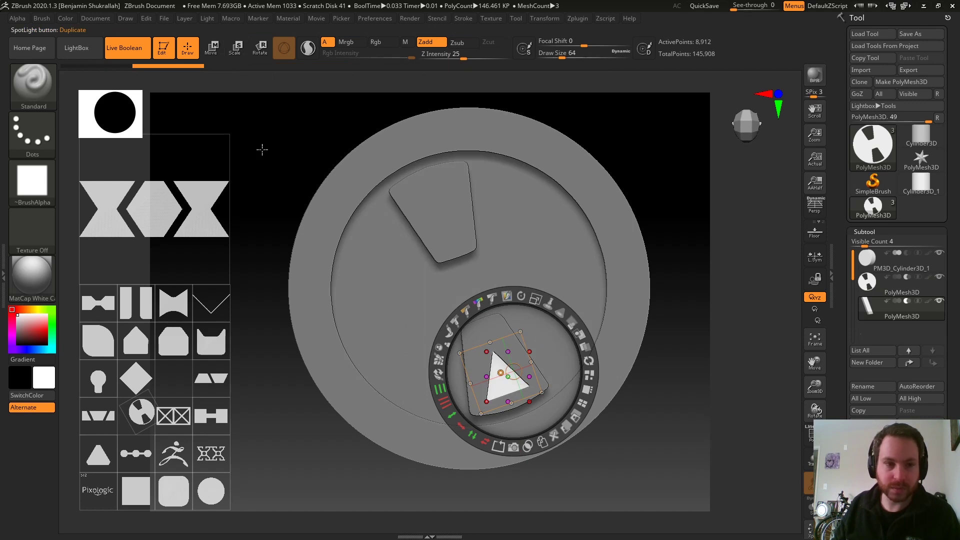
key("shift+z")
left_click_drag(673, 339, 674, 389)
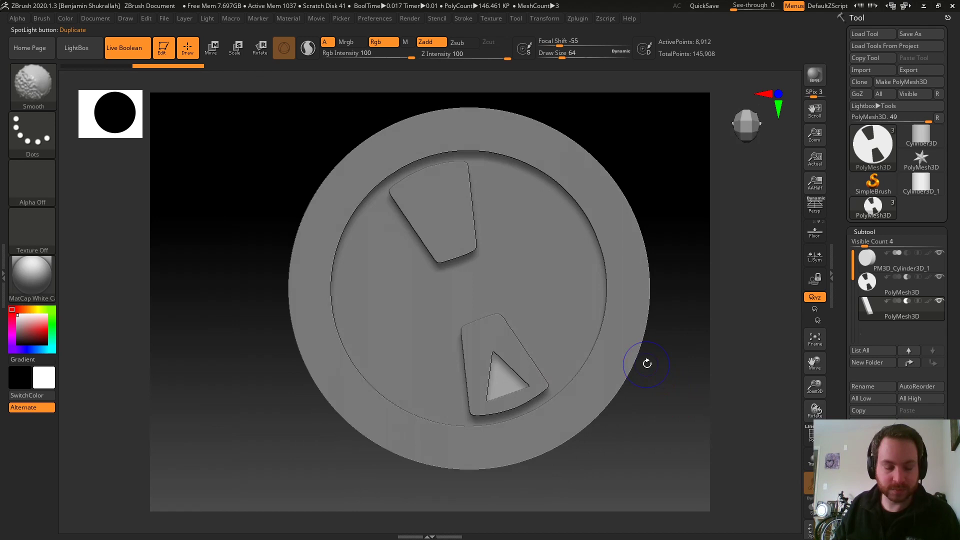
key("shift+z")
key("shift+z")
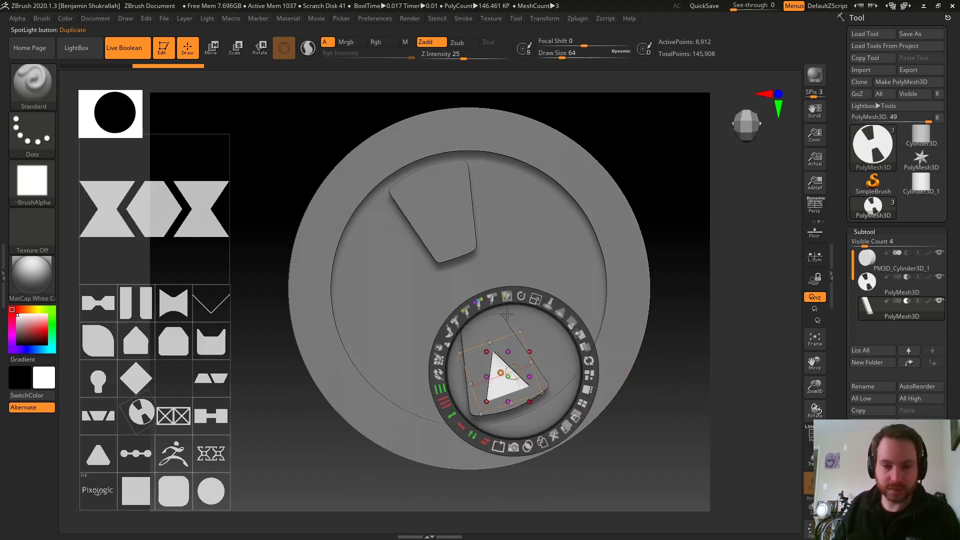
Move, rotate and nudge the triangle into the upper trapezoid, then snapshot it as a mesh.
left_click_drag(498, 387, 450, 165)
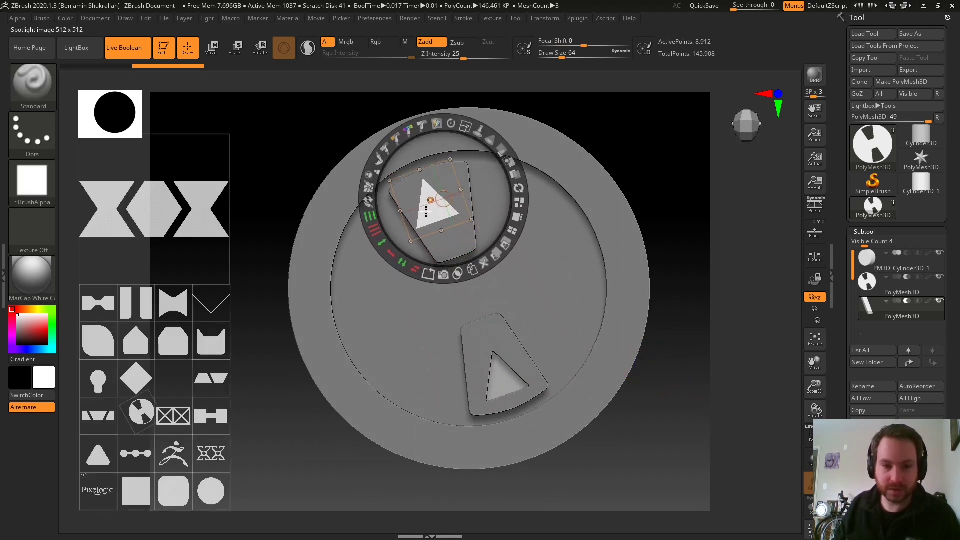
left_click_drag(456, 121, 448, 271)
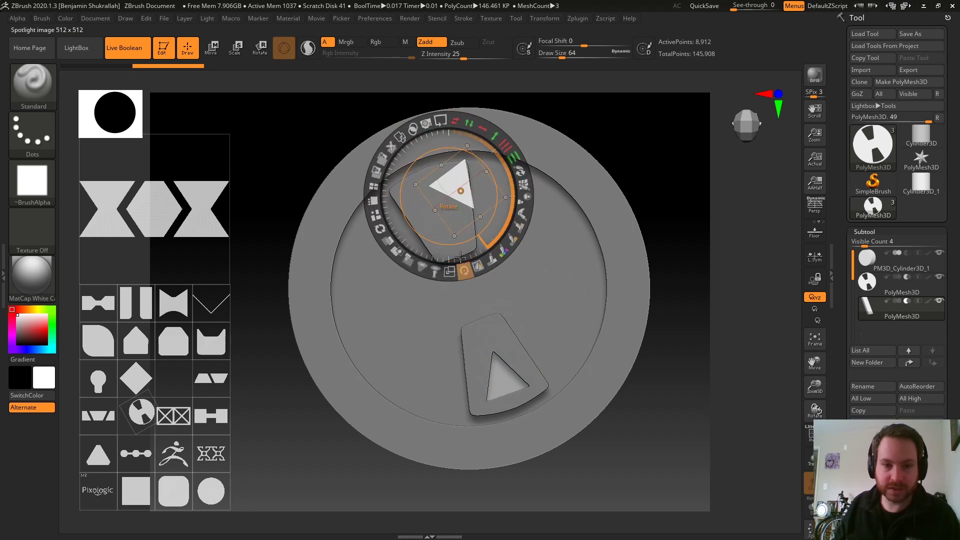
left_click_drag(469, 201, 444, 208)
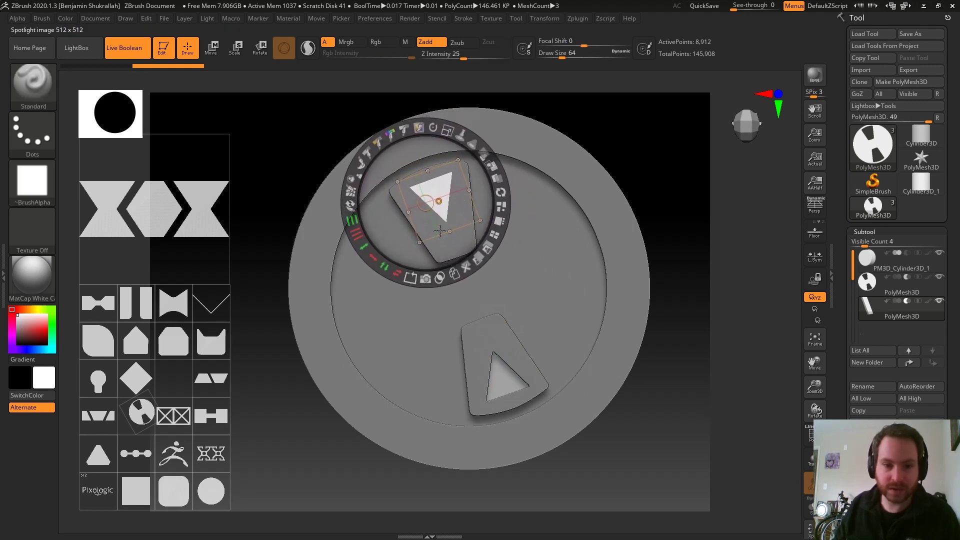
left_click(424, 278)
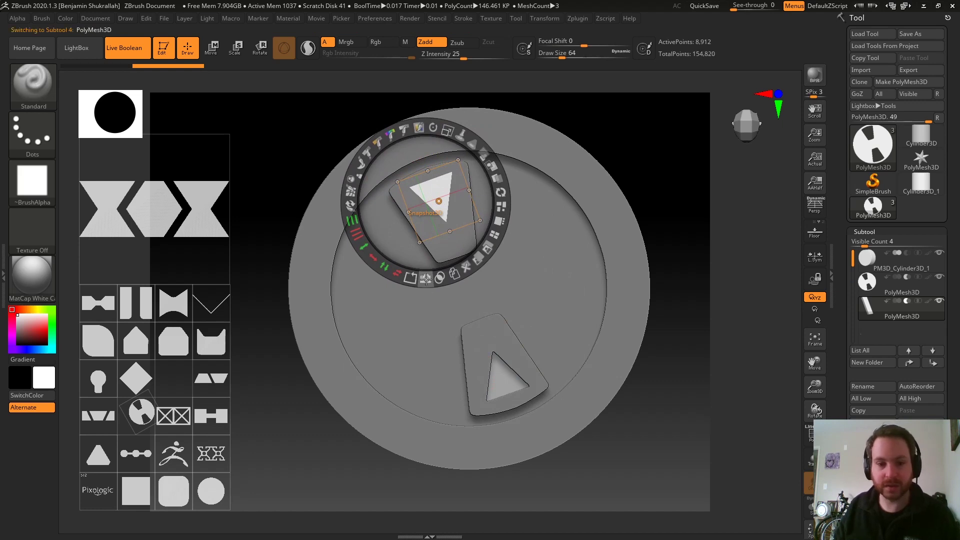
Set the upper triangle subtool's boolean mode to subtract so it cuts into the coin.
key("shift+z")
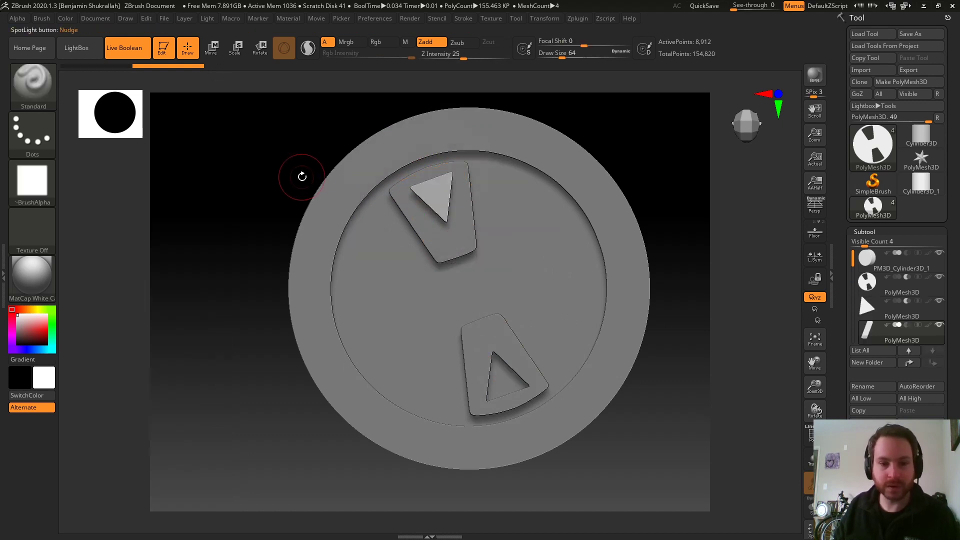
left_click_drag(300, 175, 300, 161)
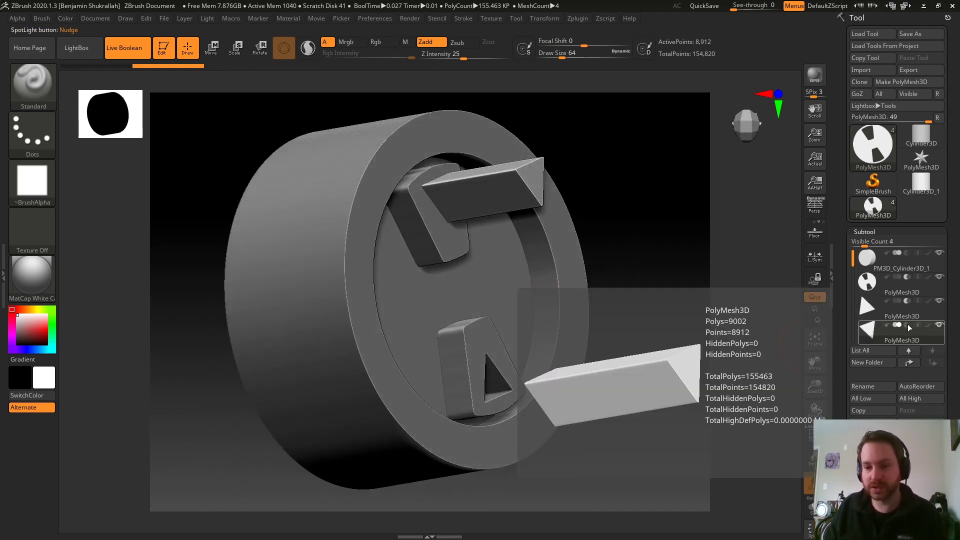
mouse_move(903, 329)
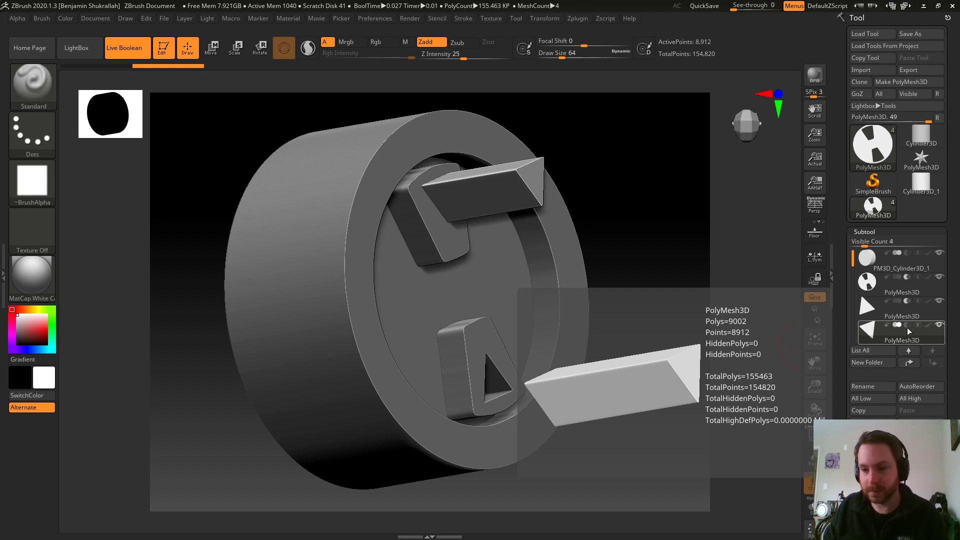
left_click(908, 327)
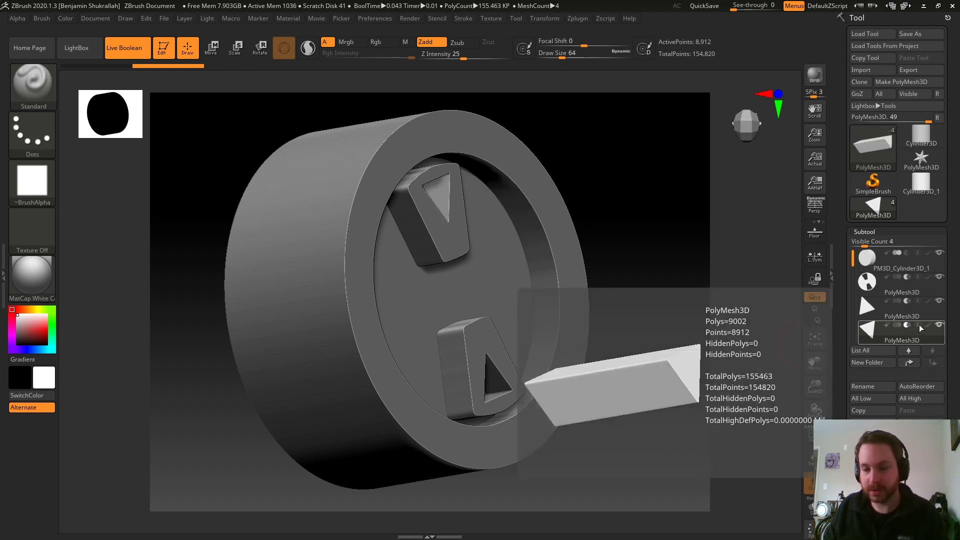
left_click(898, 326)
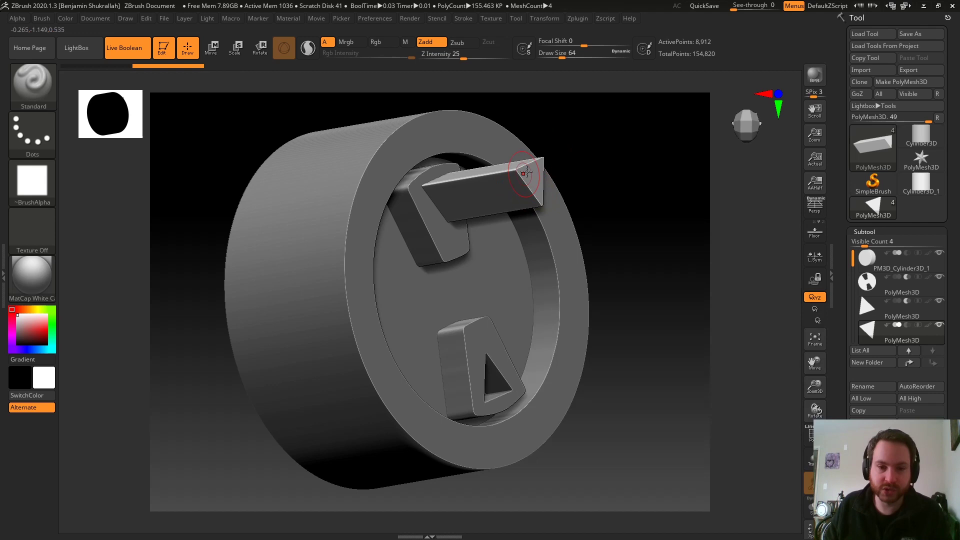
left_click(907, 326)
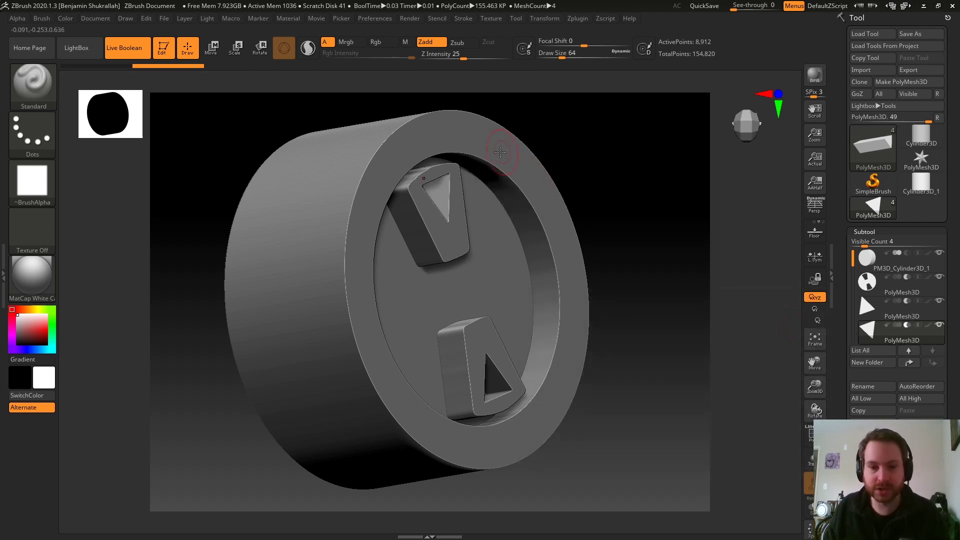
Solo the upper triangle, then inspect both triangular recesses from several angles and bring Spotlight back.
left_click_drag(440, 195, 658, 182)
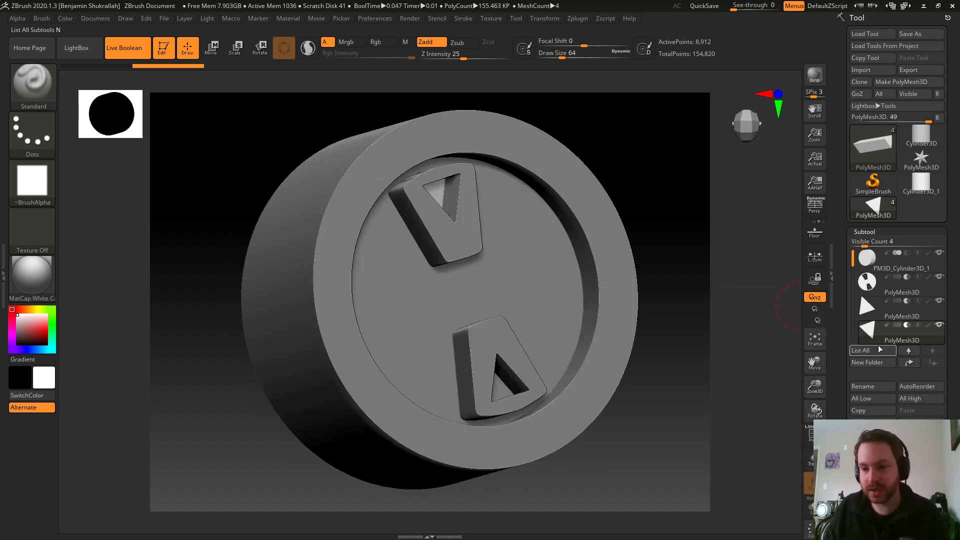
left_click(919, 327)
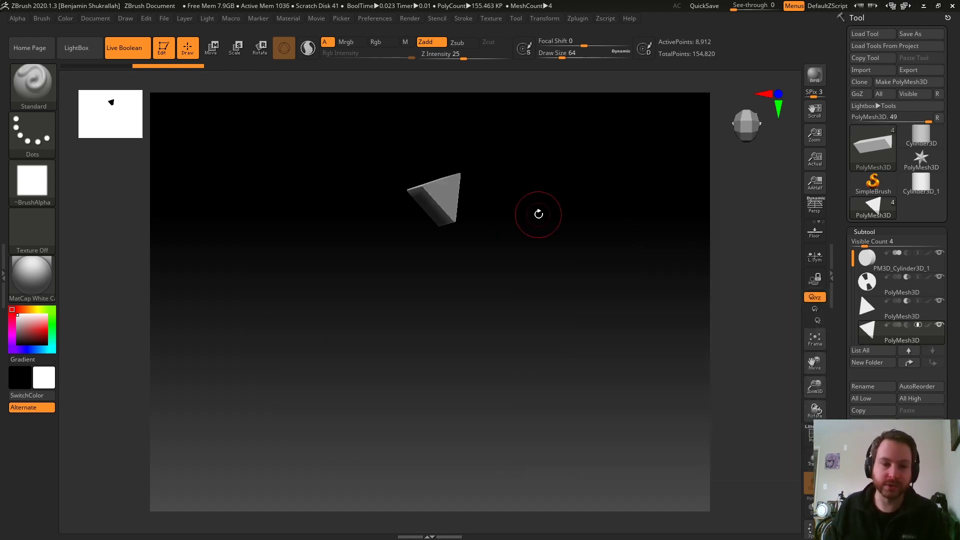
mouse_move(900, 330)
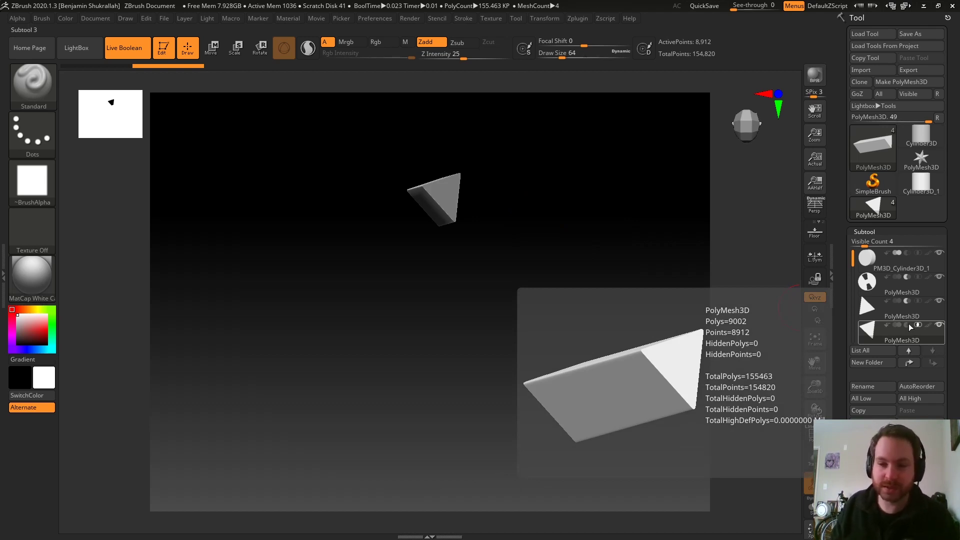
left_click(911, 328, "shift")
left_click_drag(691, 168, 648, 173, "shift")
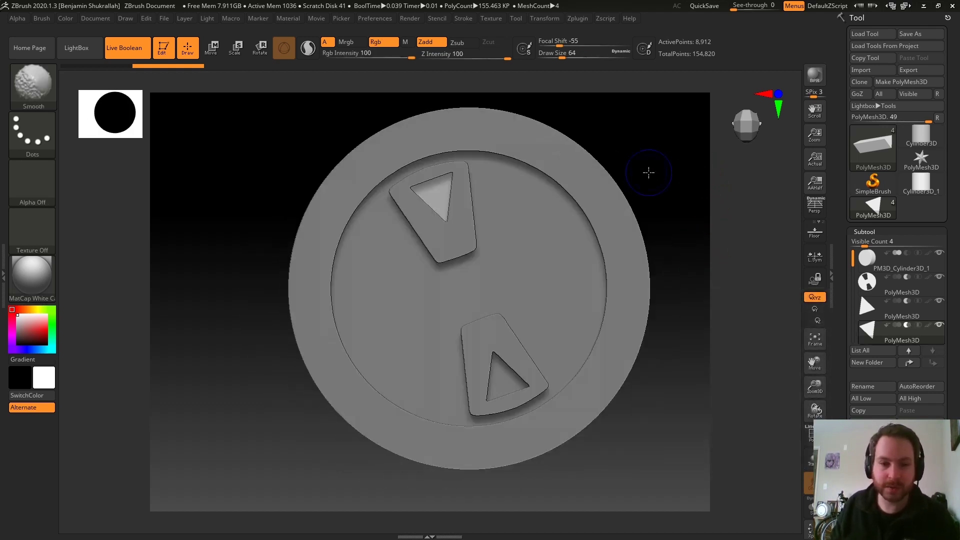
mouse_move(673, 401)
left_mouse_down()
mouse_move(662, 314)
mouse_move(643, 310)
mouse_move(657, 386)
left_mouse_up()
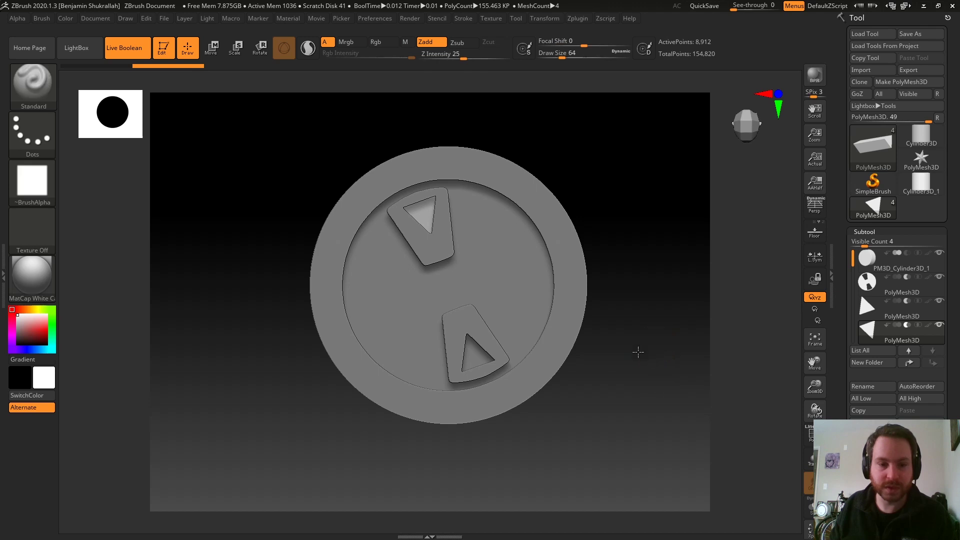
left_click_drag(637, 351, 648, 342)
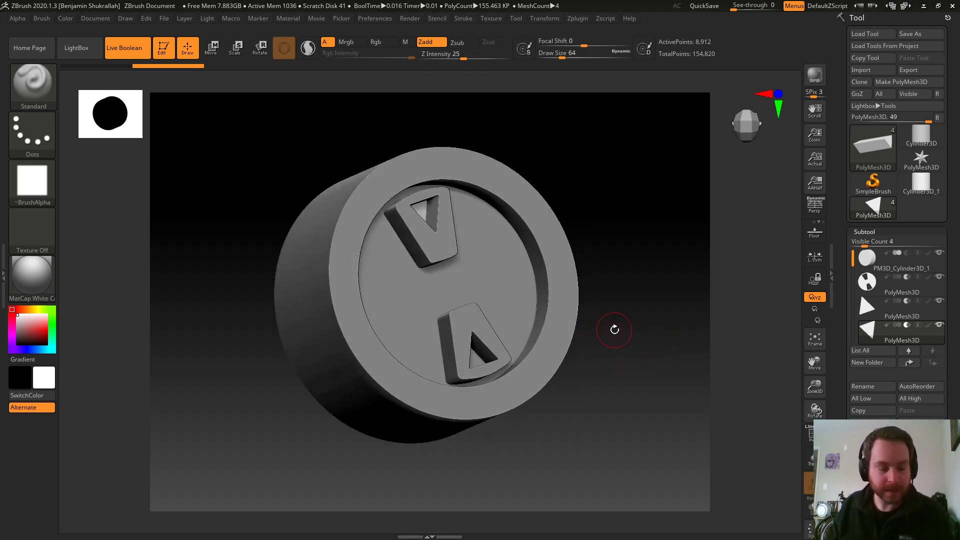
left_click_drag(617, 328, 616, 332, "shift")
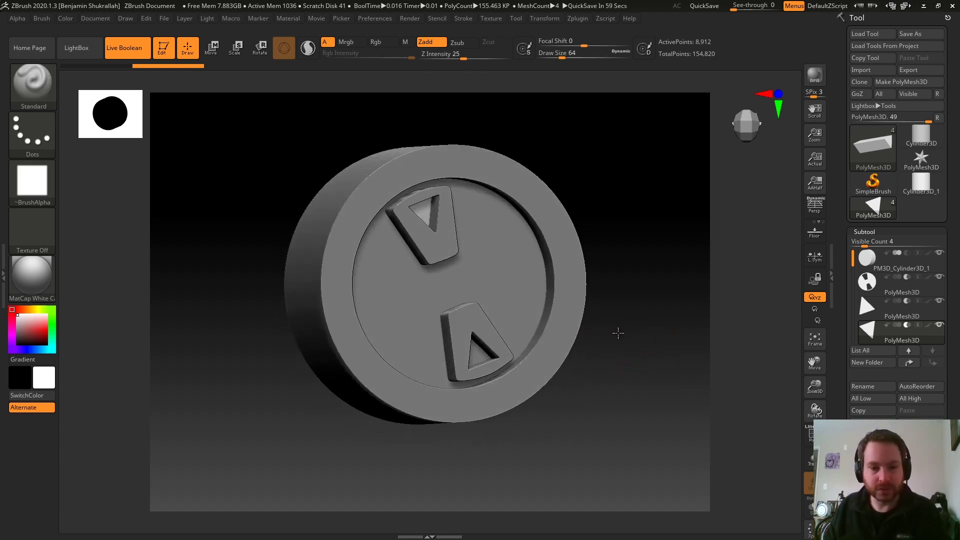
left_click_drag(266, 117, 407, 221, "alt")
key("shift+z")
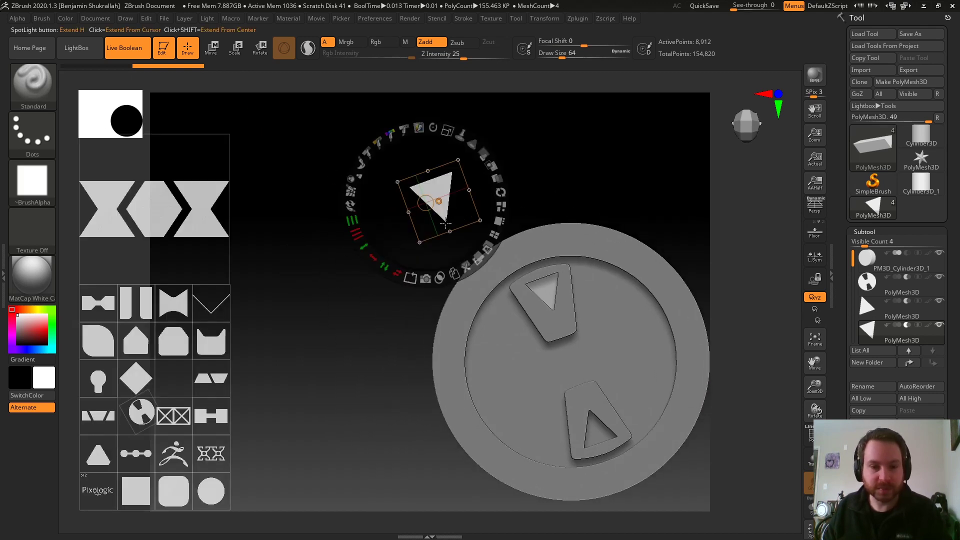
Reposition and rotate the triangle image in Spotlight.
left_click(447, 129)
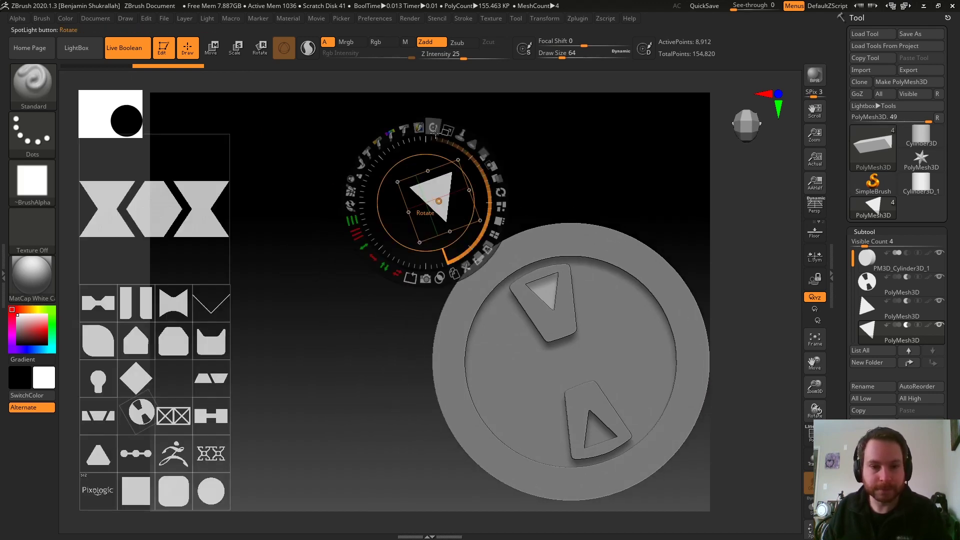
left_click_drag(432, 163, 278, 114)
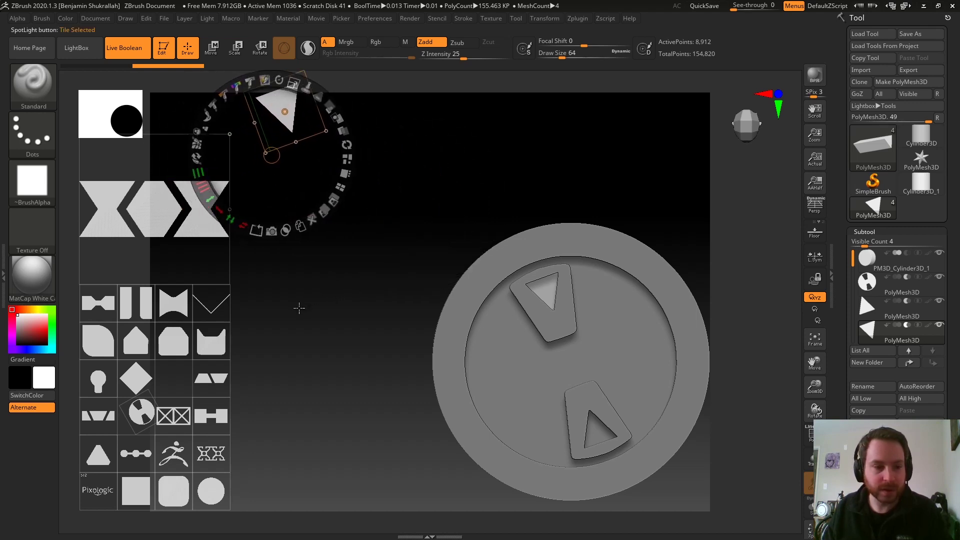
left_click_drag(271, 156, 330, 216)
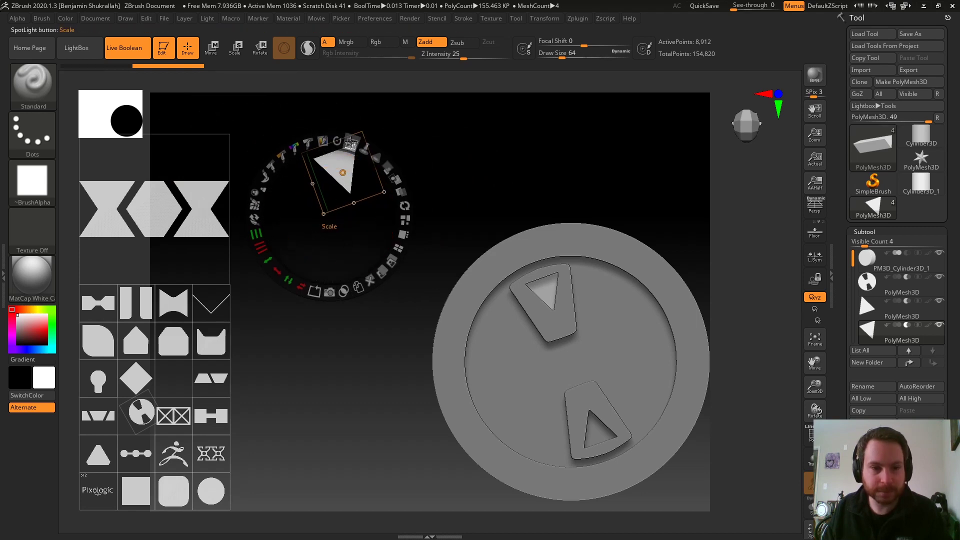
mouse_move(340, 141)
left_mouse_down()
mouse_move(360, 147)
mouse_move(346, 143)
left_mouse_up()
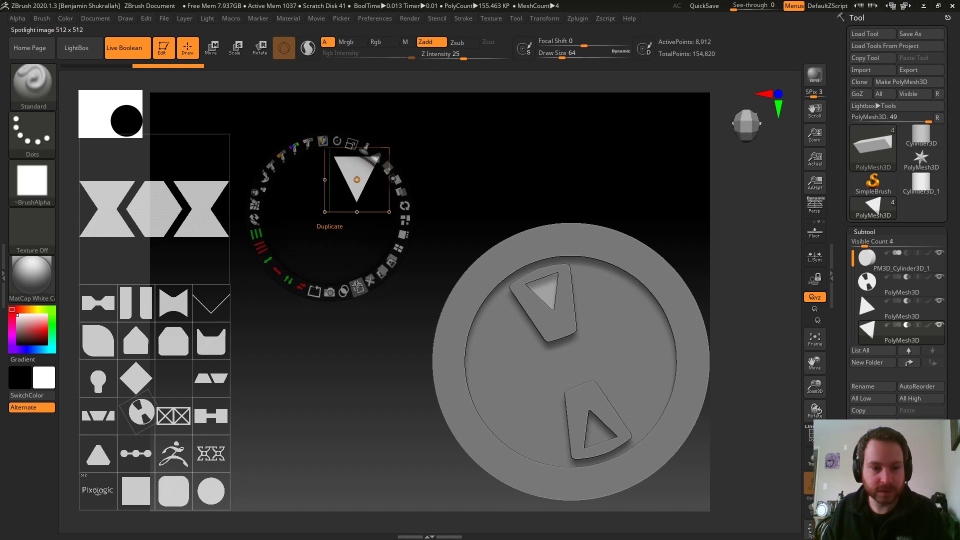
Duplicate the triangle image, clear the copy, and extend it to 1171×653 pixels.
left_click(356, 285)
left_click_drag(357, 180, 499, 172)
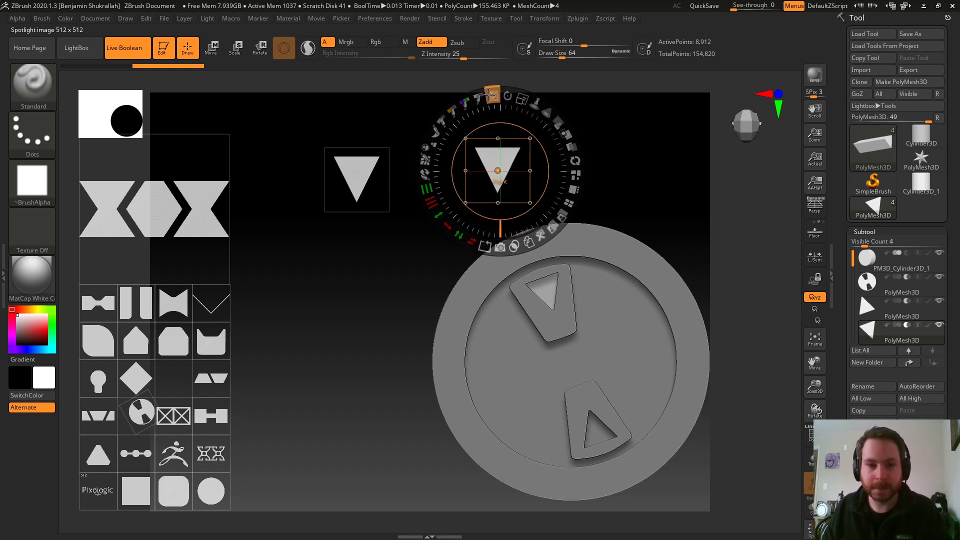
left_click(492, 93)
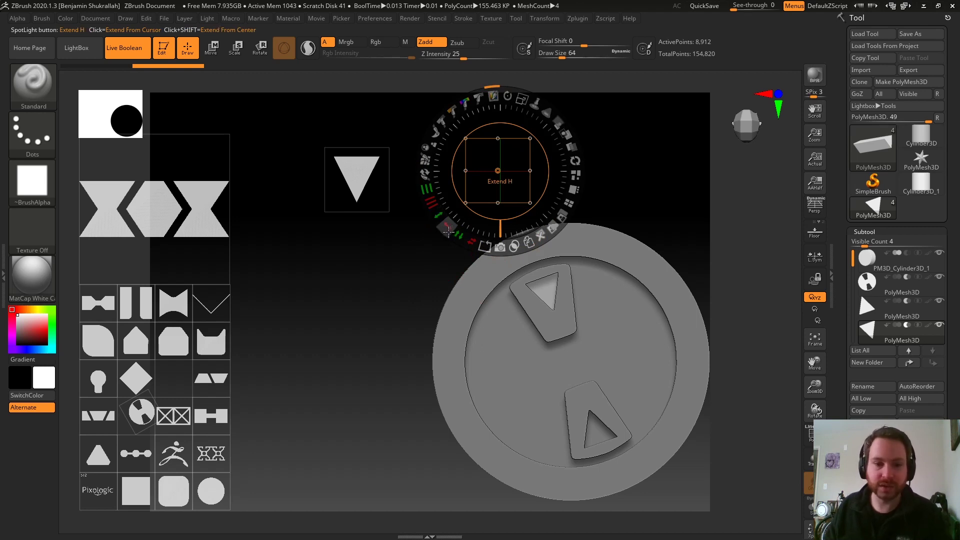
left_click_drag(448, 233, 303, 163)
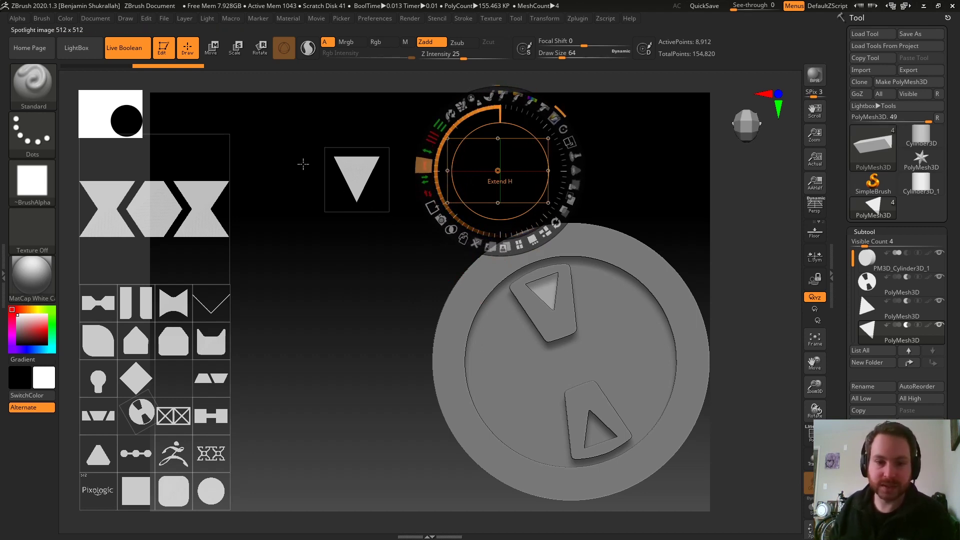
mouse_move(302, 163)
left_mouse_down()
mouse_move(440, 217)
mouse_move(391, 195)
mouse_move(438, 217)
mouse_move(416, 213)
mouse_move(398, 240)
left_mouse_up()
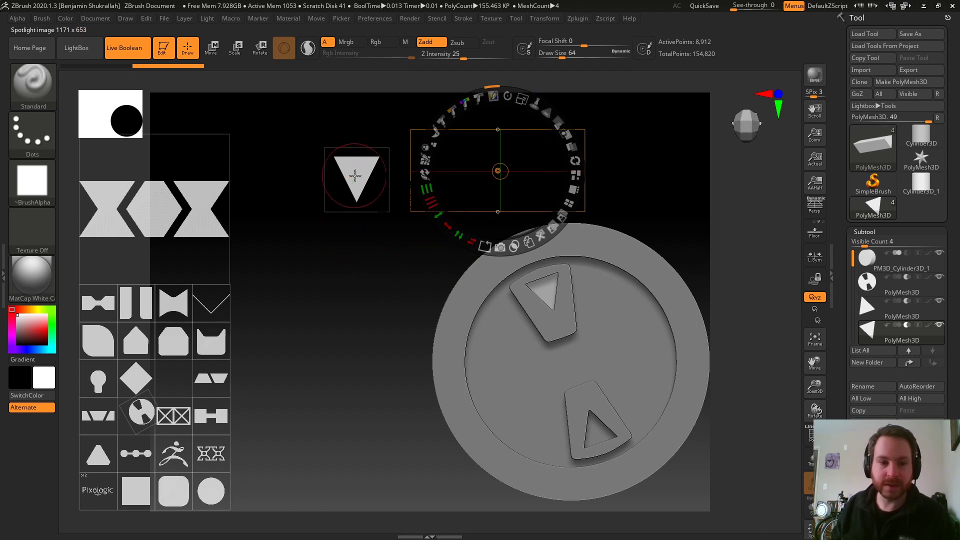
Arrange the first three triangles on the wide canvas, alternating up and down.
left_click_drag(356, 180, 447, 169)
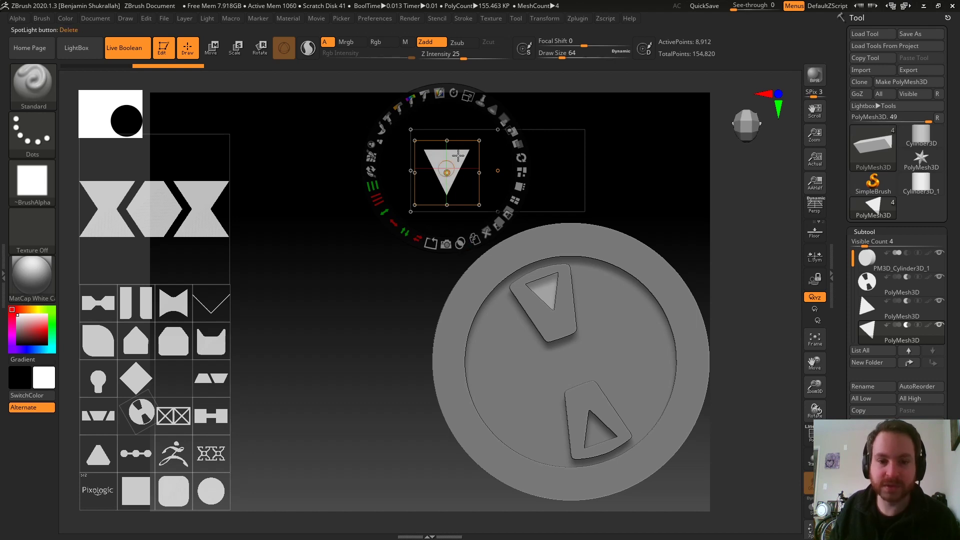
left_click_drag(457, 155, 507, 153)
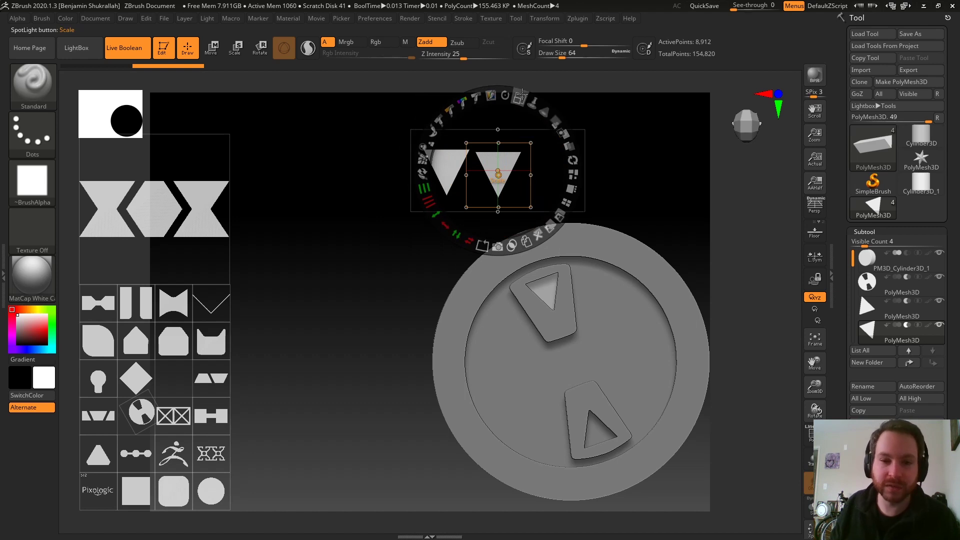
mouse_move(505, 95)
left_mouse_down()
mouse_move(494, 208)
mouse_move(507, 184)
mouse_move(491, 185)
left_mouse_up()
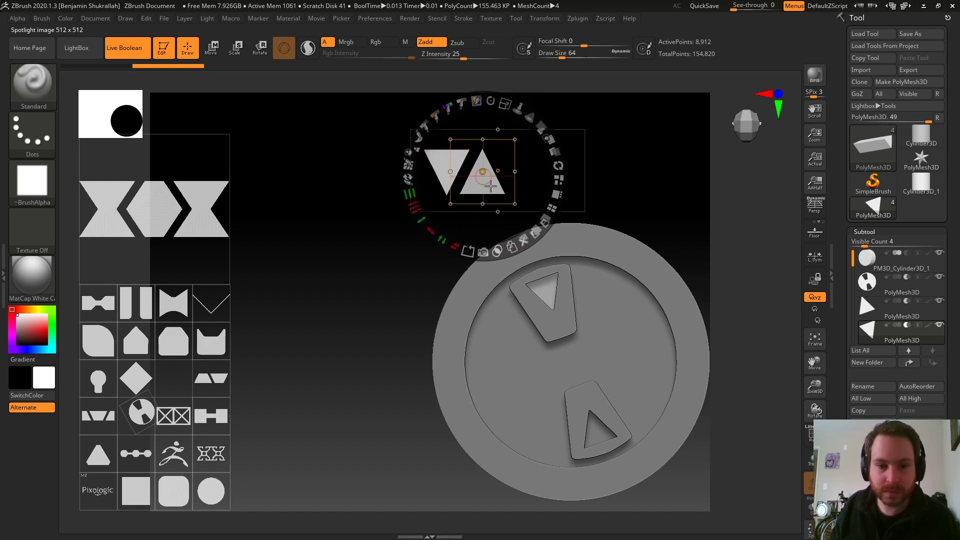
left_click_drag(491, 186, 490, 188)
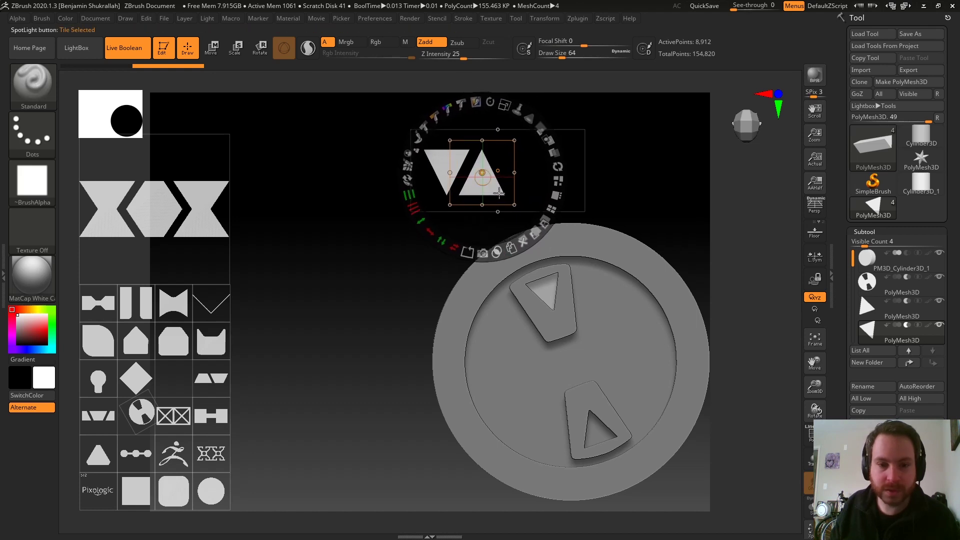
left_click_drag(499, 193, 550, 192)
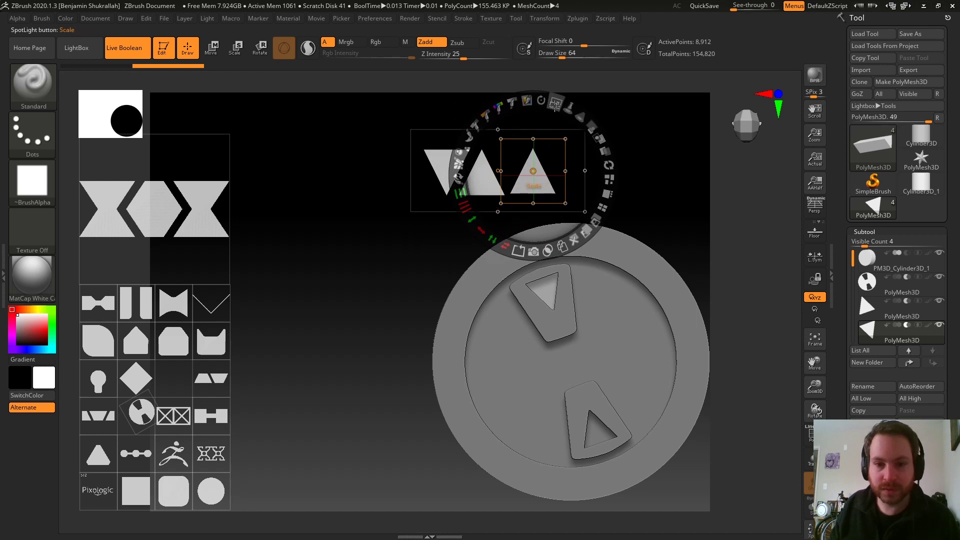
left_click_drag(556, 102, 529, 202)
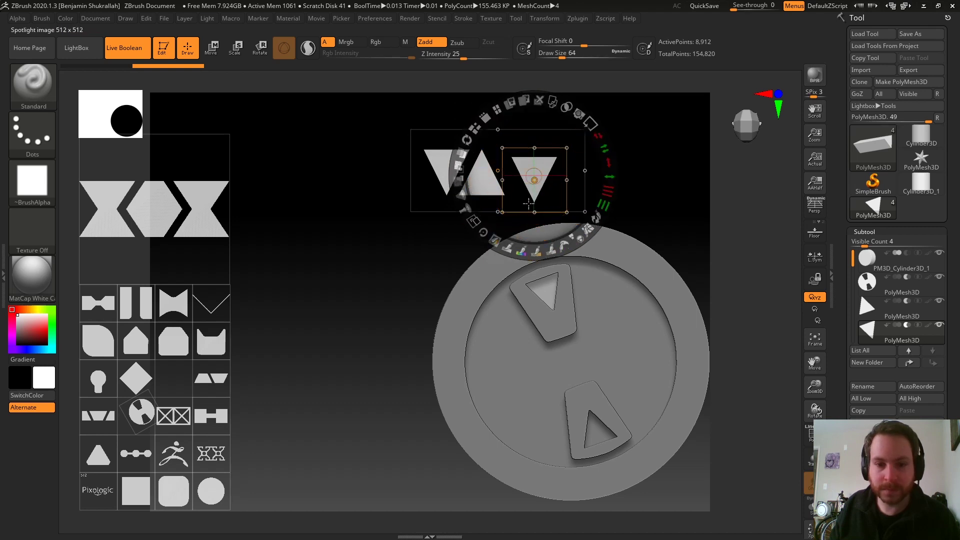
left_click_drag(529, 203, 533, 155)
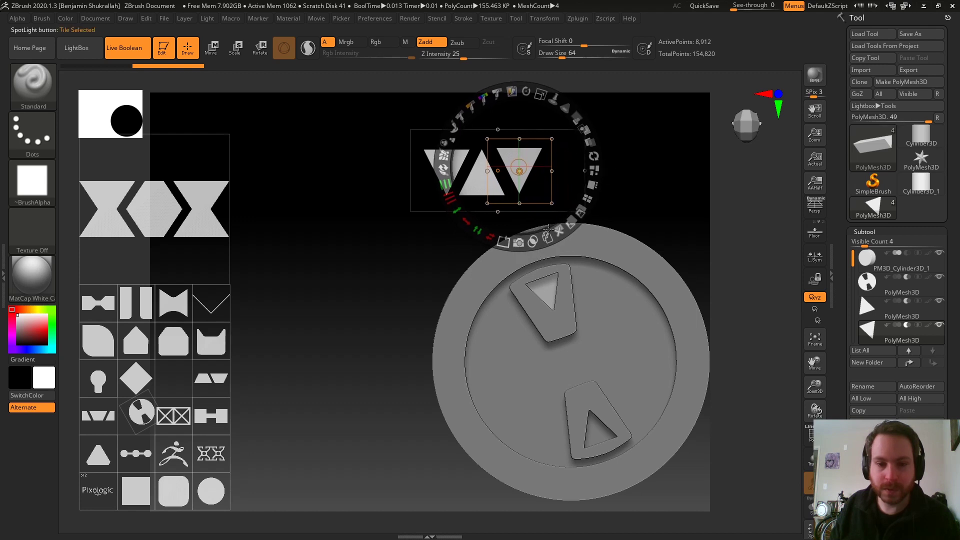
left_click_drag(534, 154, 234, 150)
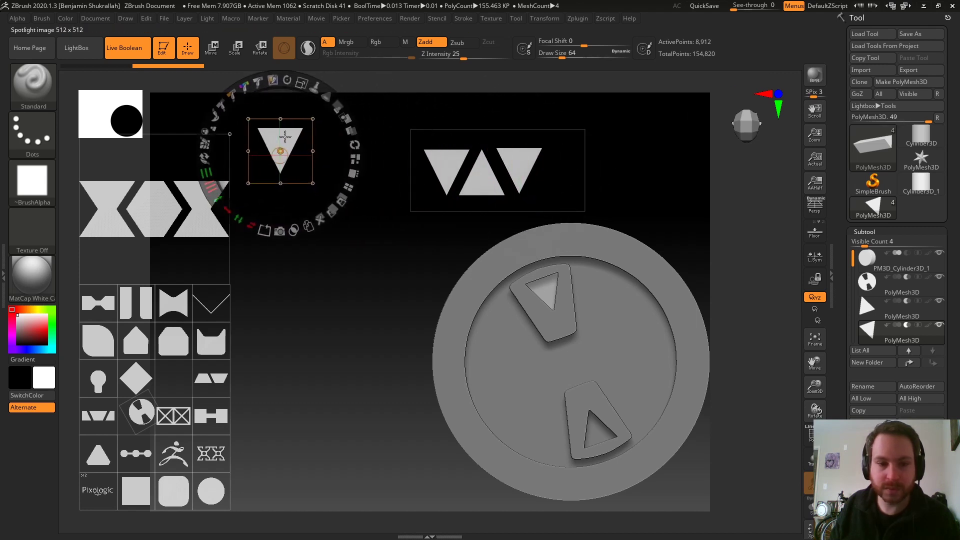
Adjust the positions of the triangle-row image and the single triangle image.
left_click(565, 155)
left_click_drag(568, 155, 574, 189)
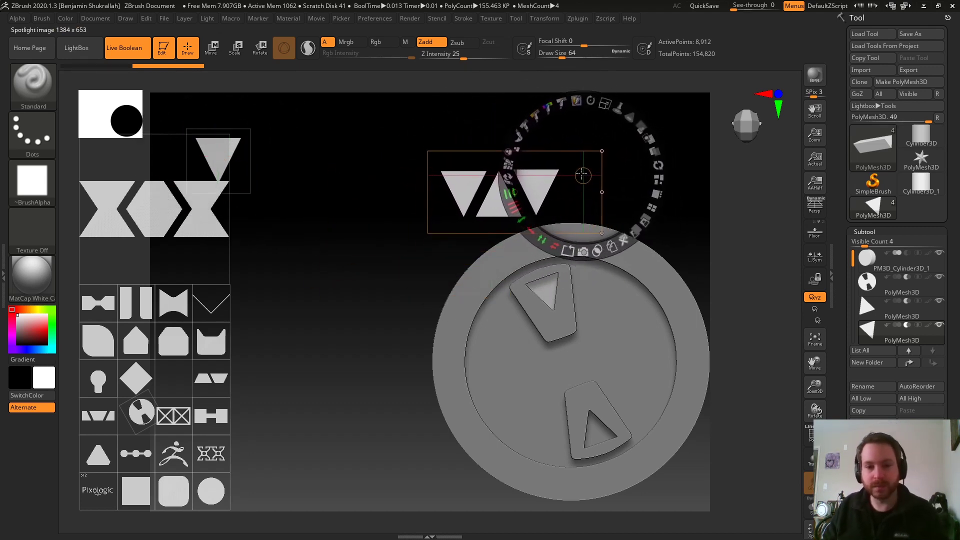
left_click_drag(574, 189, 576, 181)
left_click(237, 138)
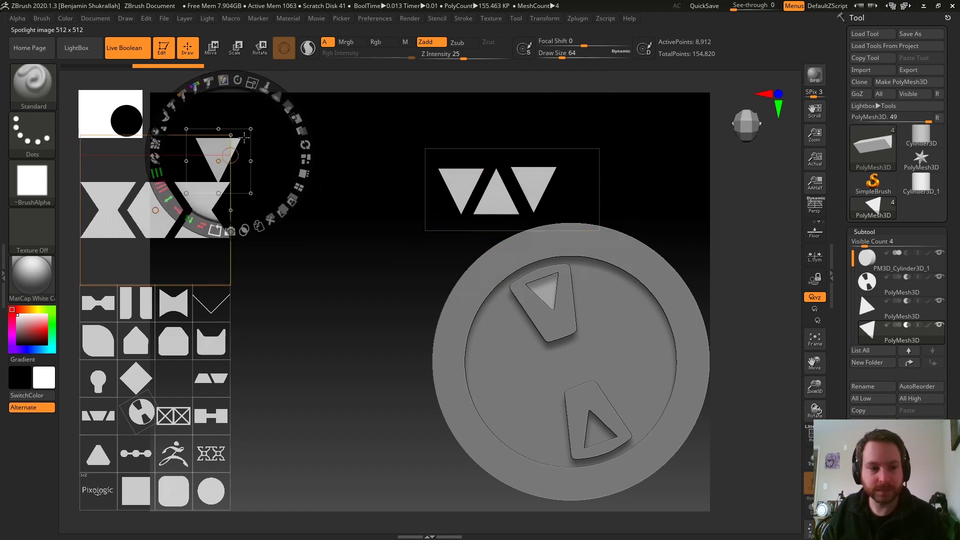
left_click(383, 155)
left_click_drag(254, 146, 237, 129)
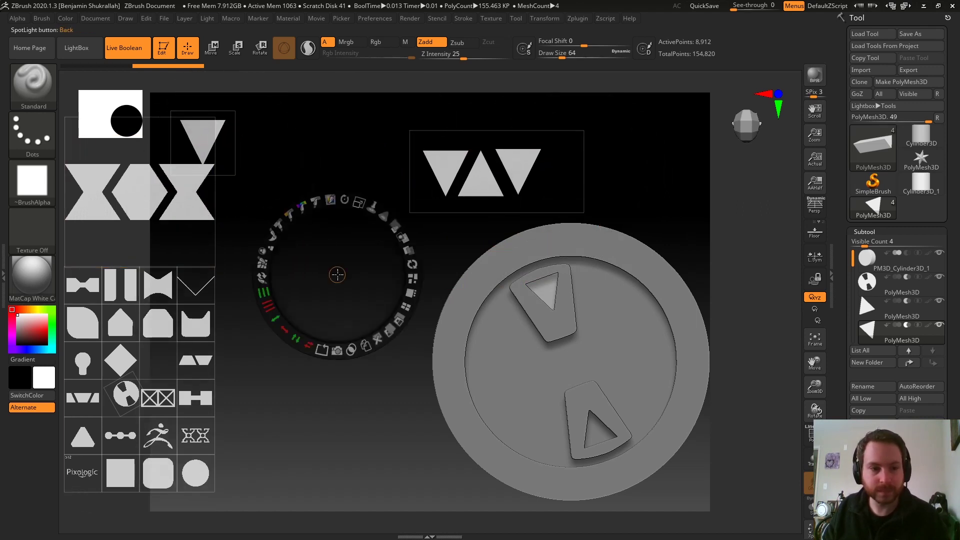
Add a fourth, upward-pointing triangle at the end of the row and align it.
left_click(191, 135)
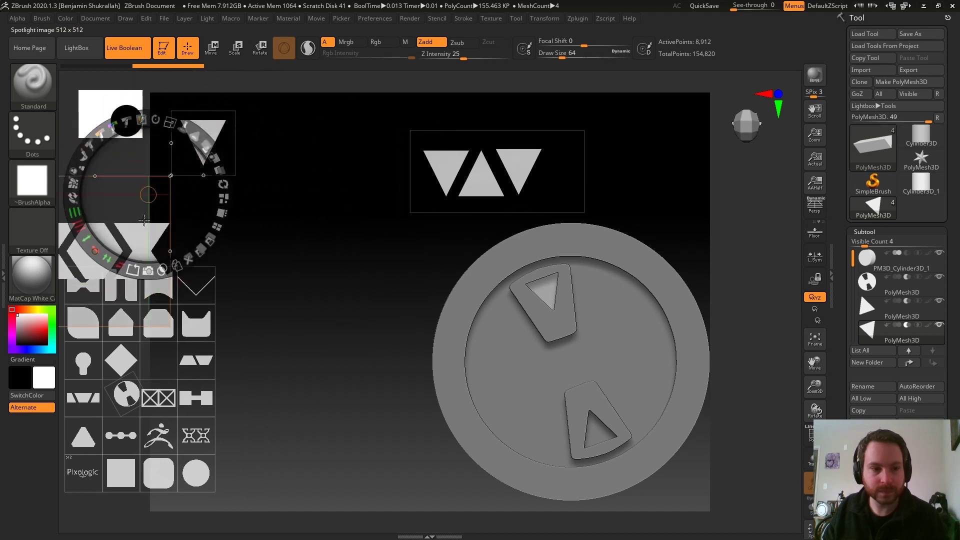
mouse_move(197, 138)
left_mouse_down()
mouse_move(354, 170)
mouse_move(591, 178)
left_mouse_up()
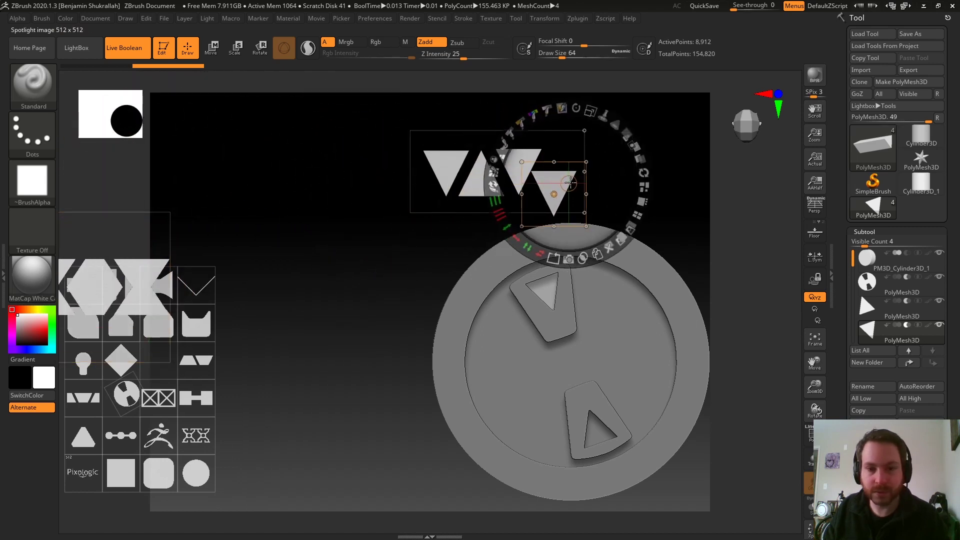
left_click_drag(591, 96, 580, 219)
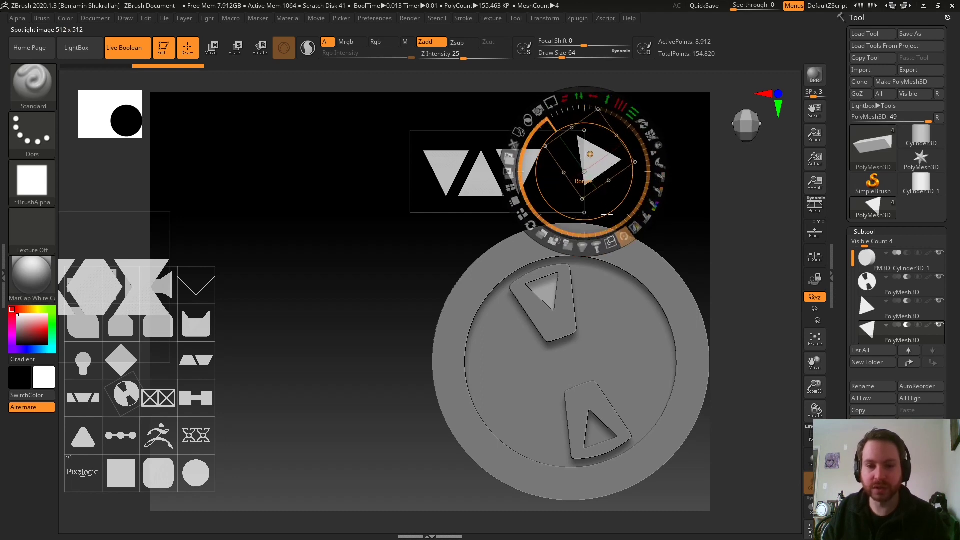
left_click_drag(581, 218, 582, 219)
left_click_drag(604, 168, 561, 178)
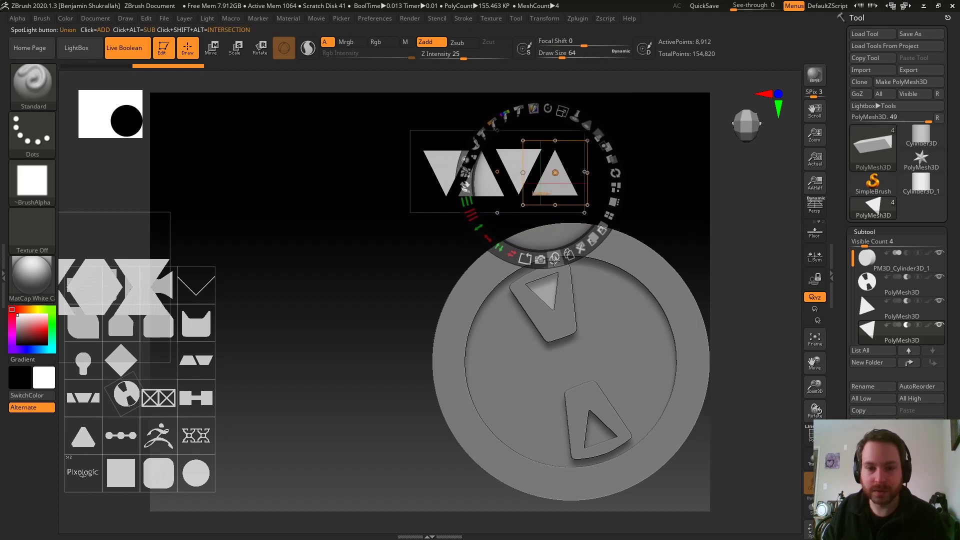
left_click_drag(569, 185, 352, 189)
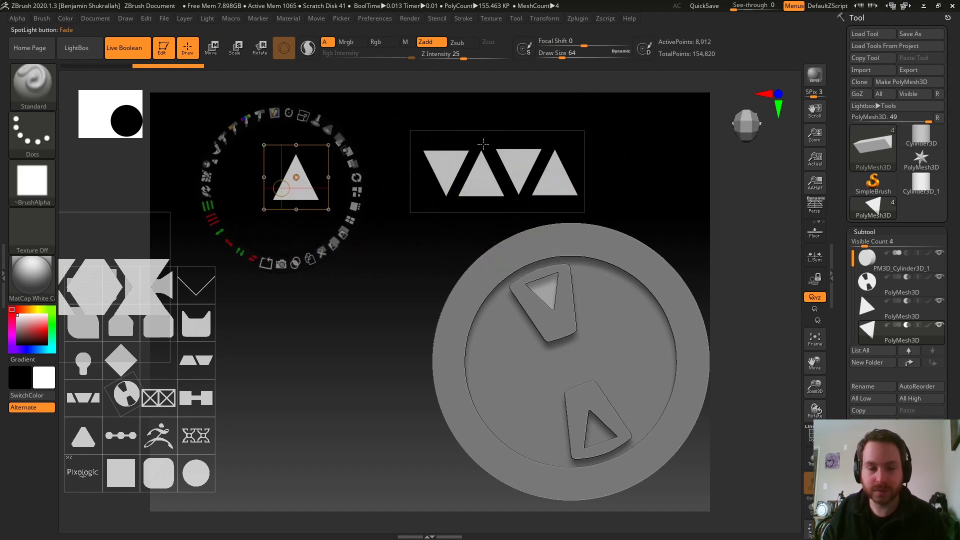
Move the four-triangle row over the coin's centre and check its placement.
left_click(498, 169)
left_click_drag(481, 184, 512, 366)
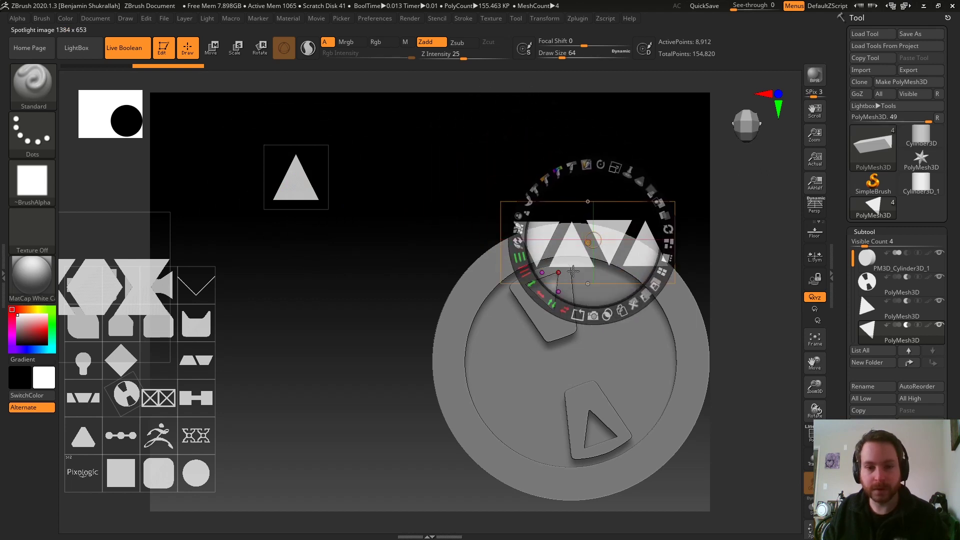
left_click(586, 164)
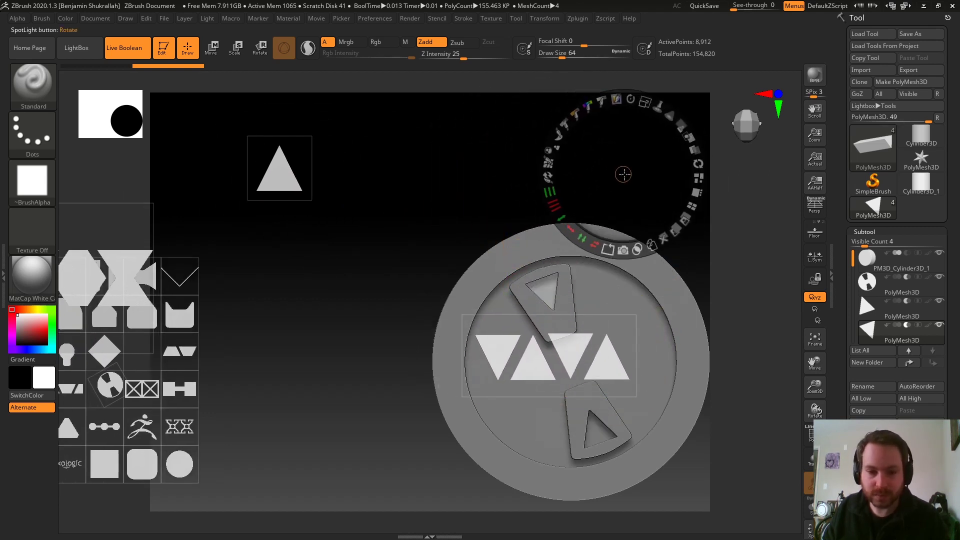
key("z")
key("f")
left_click_drag(550, 130, 603, 121, "alt")
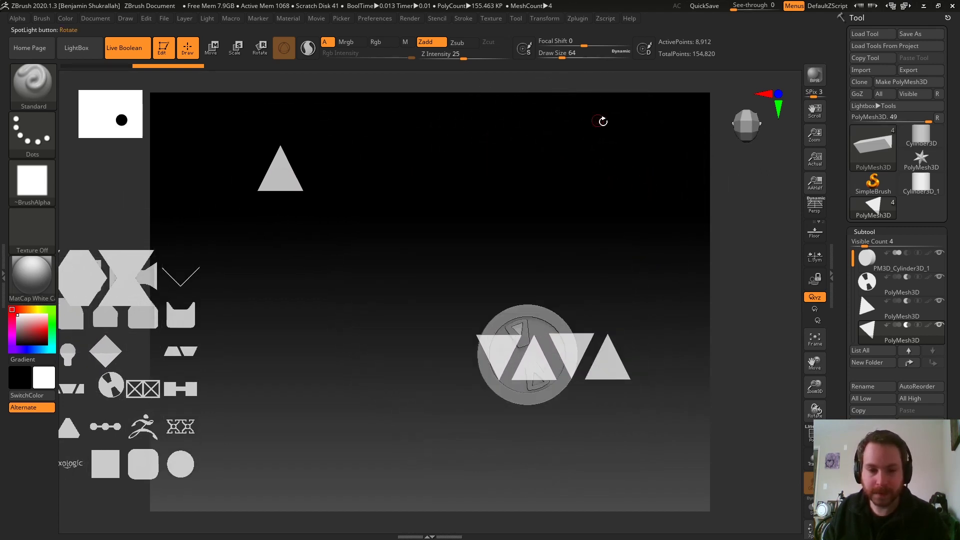
mouse_move(588, 178)
left_mouse_down("alt")
mouse_move(387, 337)
mouse_move(362, 284)
mouse_move(366, 306)
mouse_move(343, 278)
mouse_move(350, 307)
mouse_move(361, 306)
left_mouse_up("alt")
key("z")
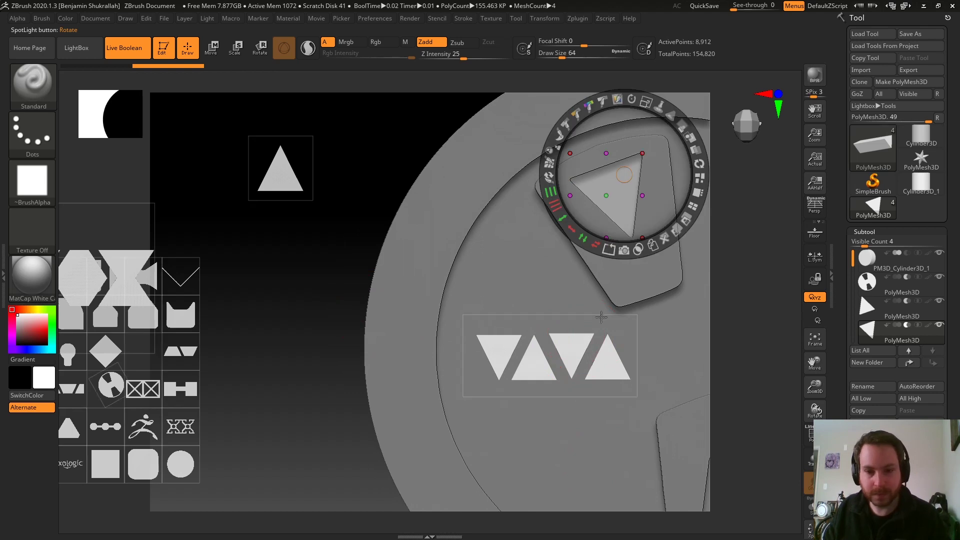
left_click_drag(609, 219, 620, 203)
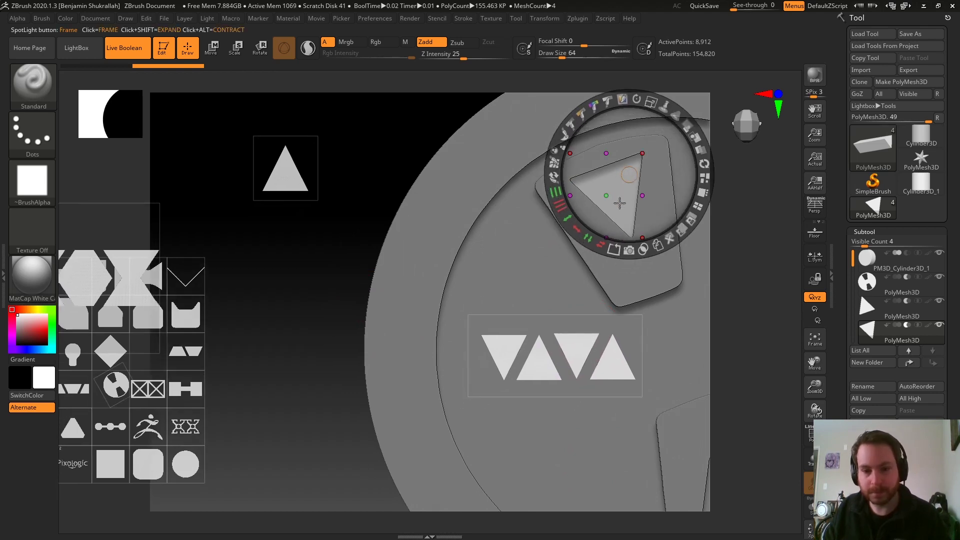
left_click(561, 356)
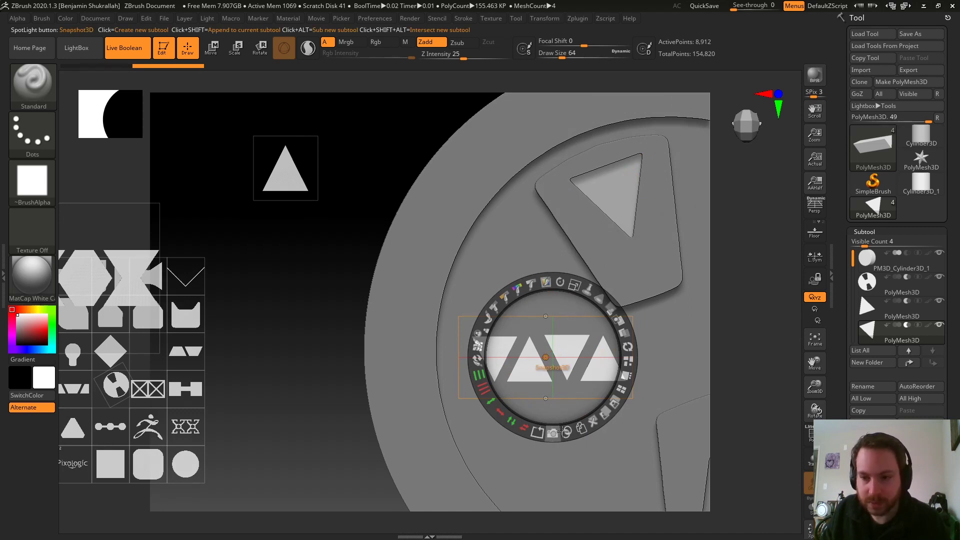
mouse_move(867, 282)
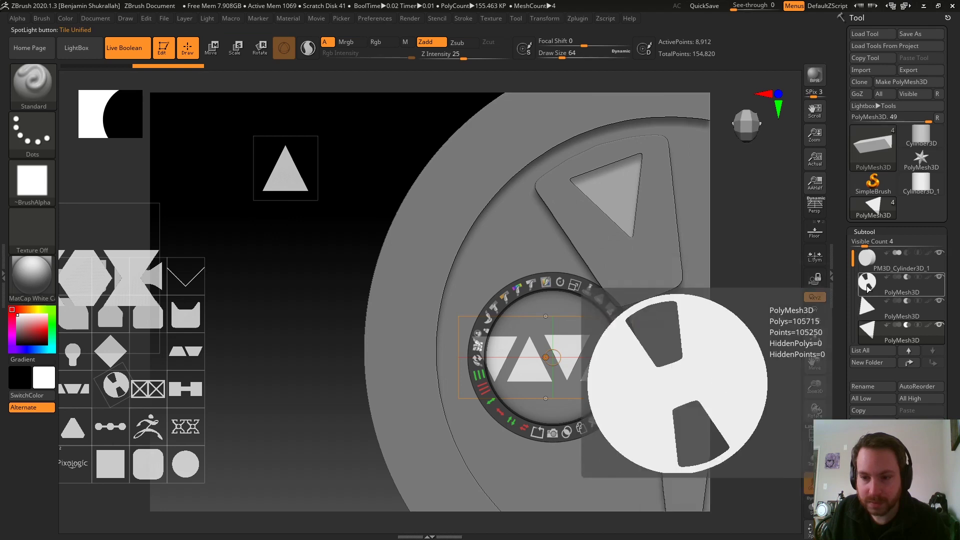
With subtool 2 active, Snapshot3D the four-triangle row into an extruded mesh and inspect it.
left_click(869, 285)
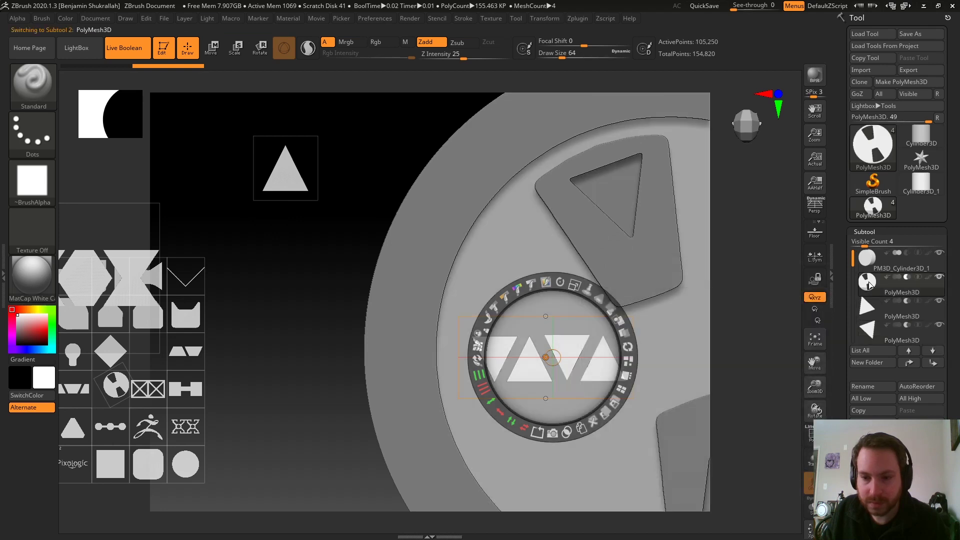
left_click(551, 434)
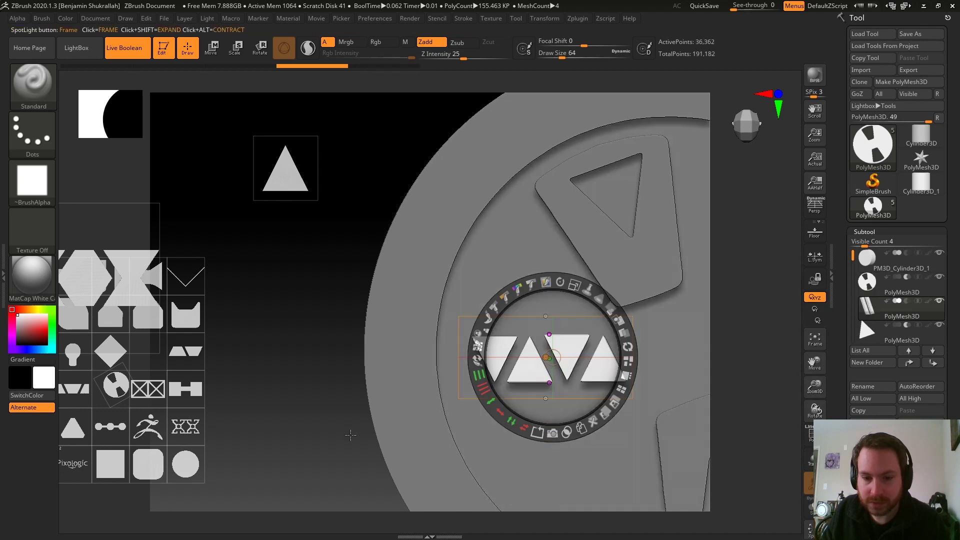
key("shift+z")
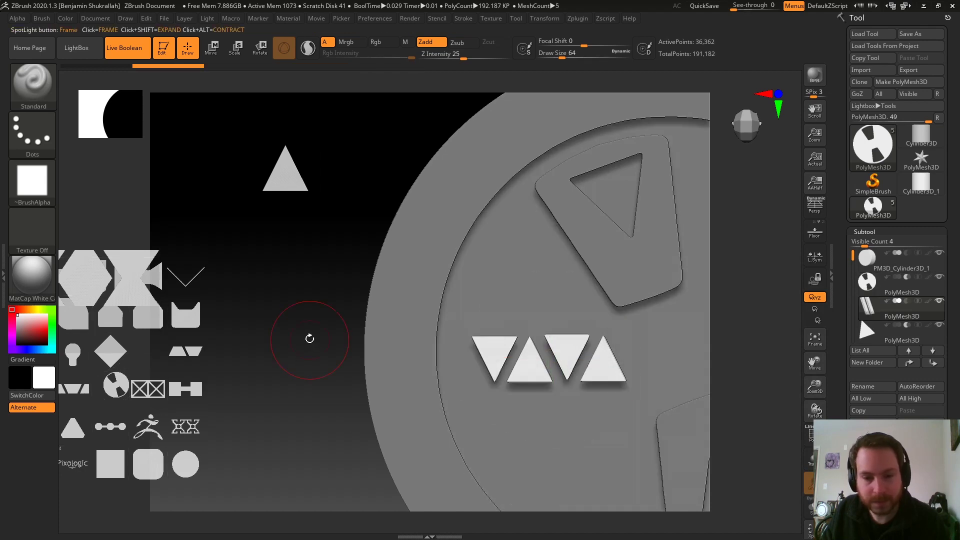
left_click_drag(311, 337, 314, 359)
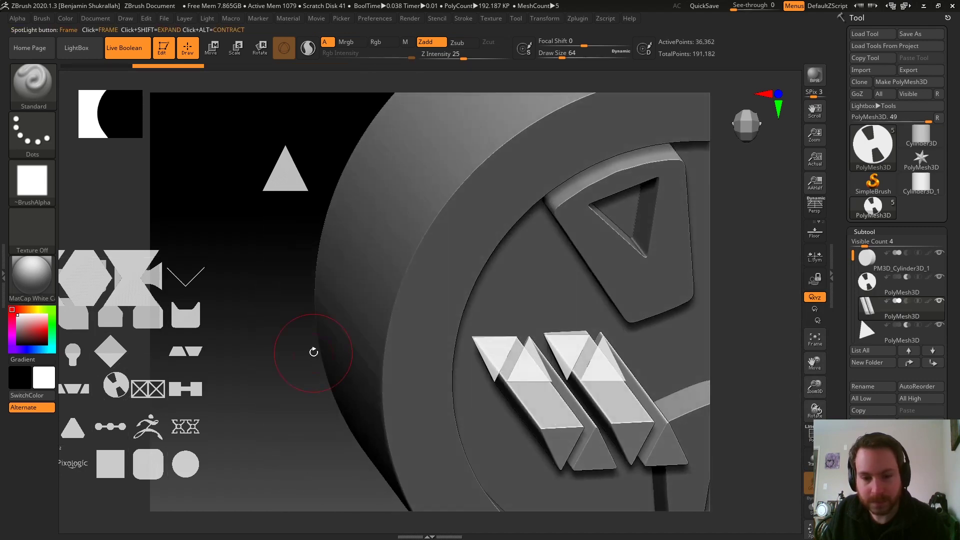
mouse_move(283, 303)
left_mouse_down()
mouse_move(292, 252)
mouse_move(241, 259)
left_mouse_up()
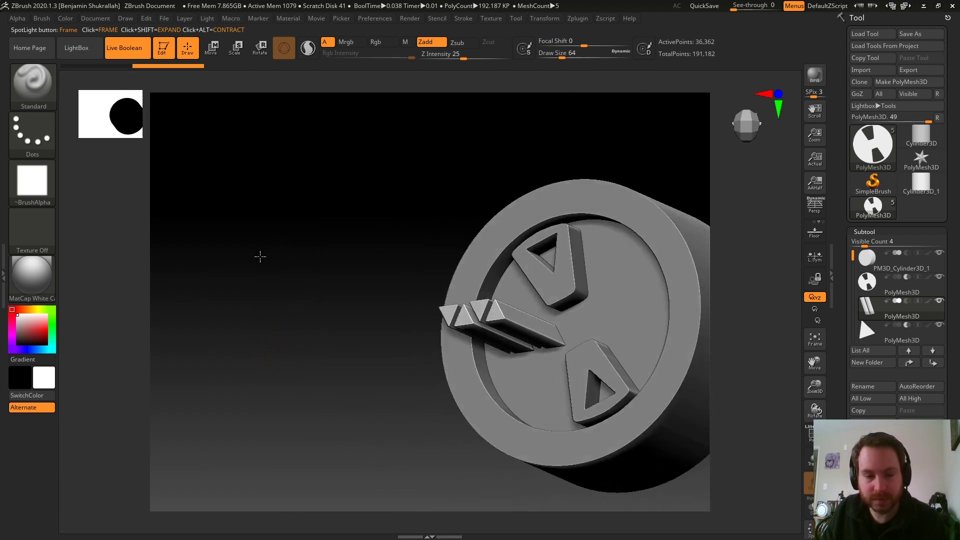
Shorten the extruded triangles and Ctrl-drag two duplicates to the right along X.
left_click(212, 50)
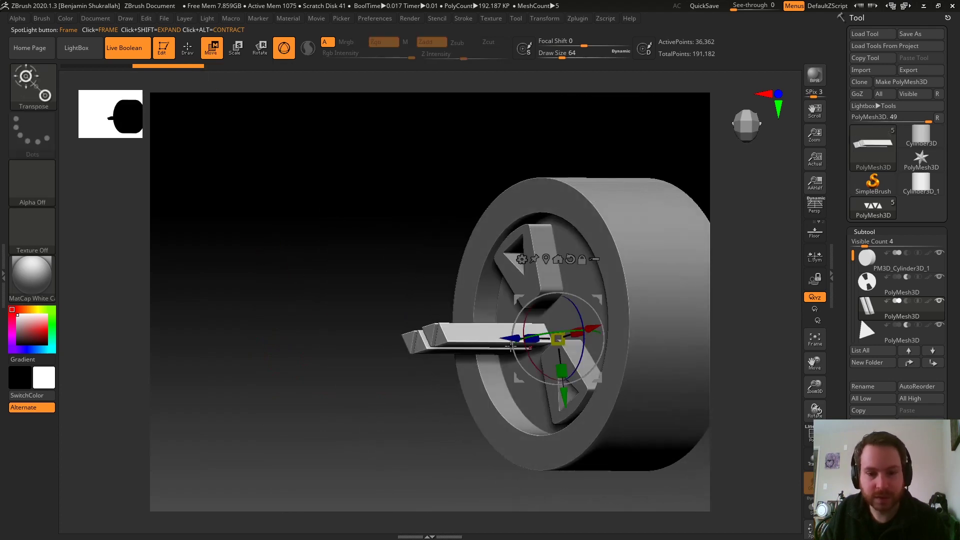
left_click_drag(532, 339, 581, 343)
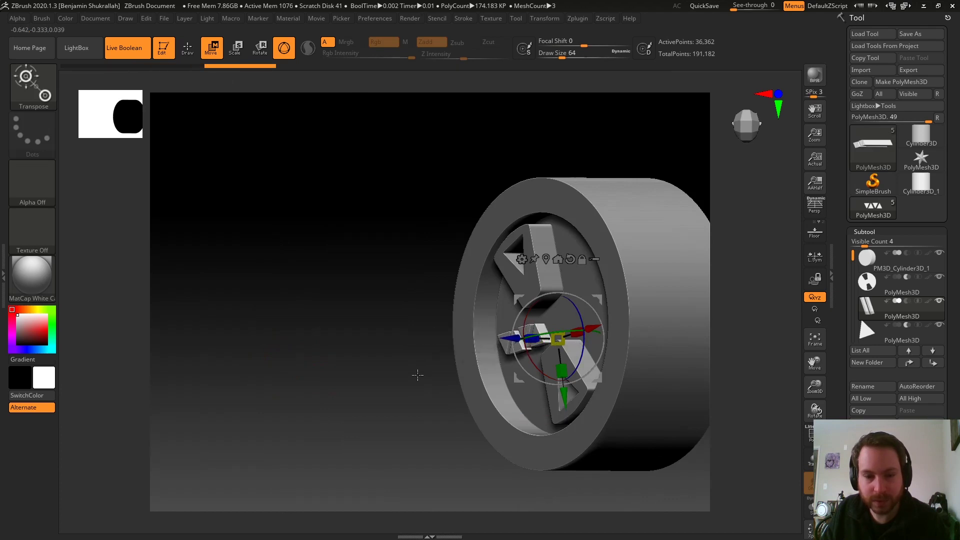
mouse_move(418, 375)
left_mouse_down("shift")
mouse_move(269, 306)
mouse_move(278, 278)
mouse_move(285, 325)
left_mouse_up("shift")
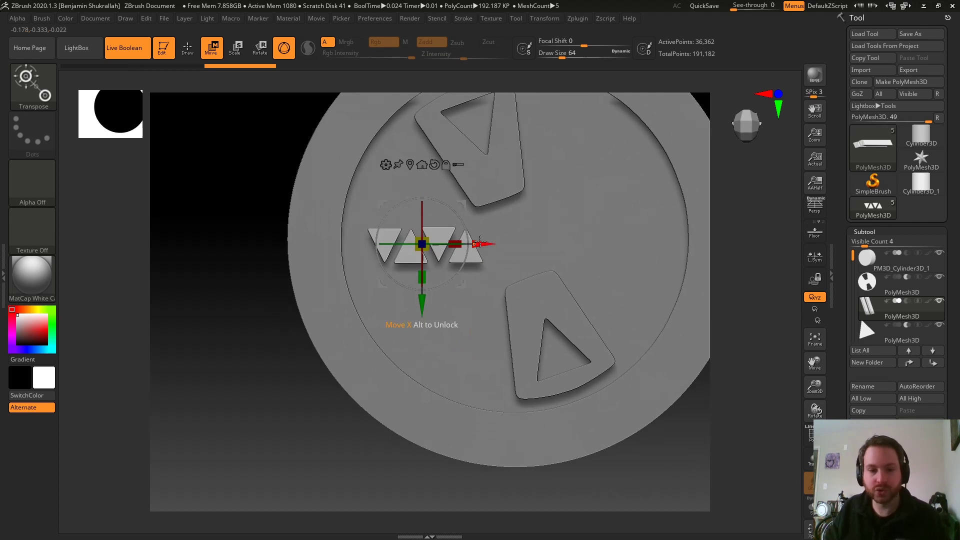
left_click_drag(481, 241, 584, 244, "ctrl")
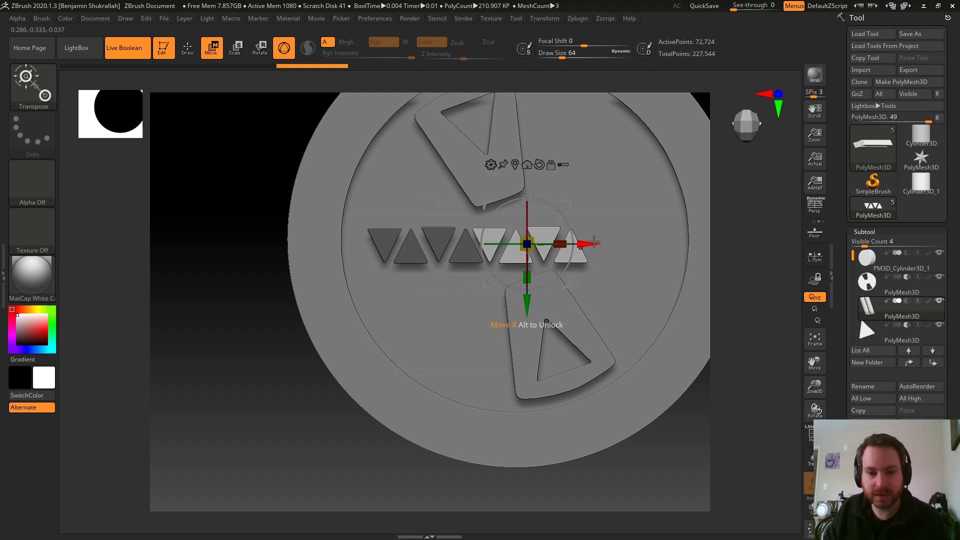
left_click_drag(588, 242, 692, 243, "ctrl")
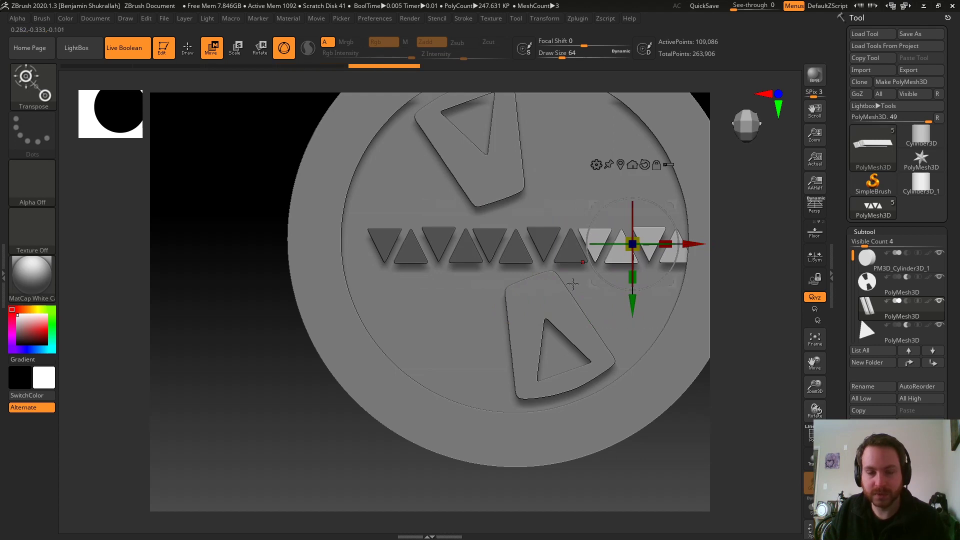
Clear the mask, then squeeze and position the triangle band across the coin's centre.
left_click(251, 383, "ctrl")
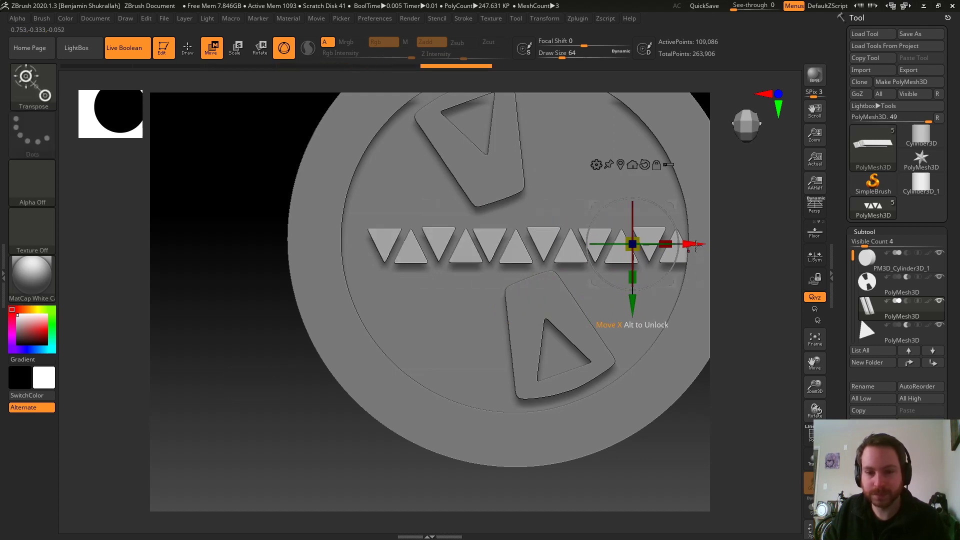
left_click_drag(697, 248, 684, 248)
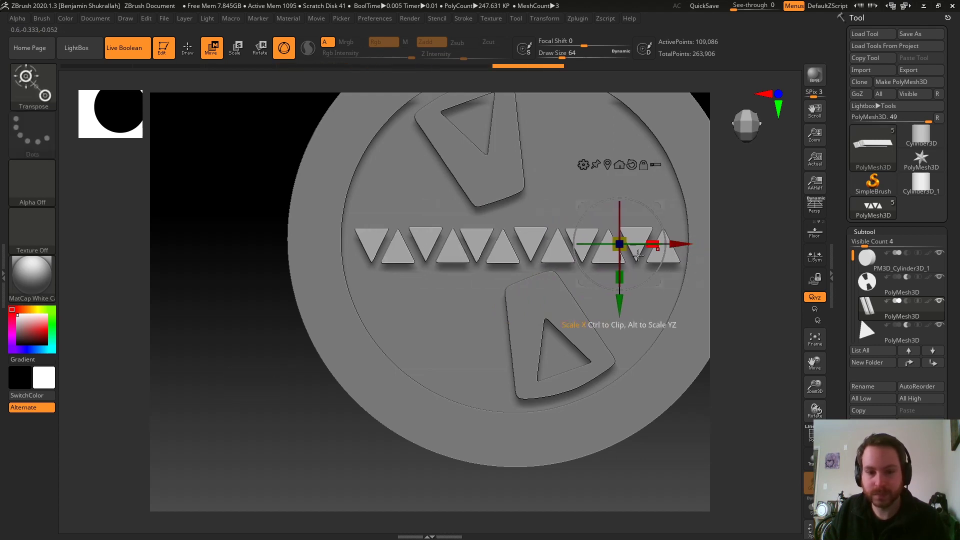
left_click_drag(263, 410, 285, 358)
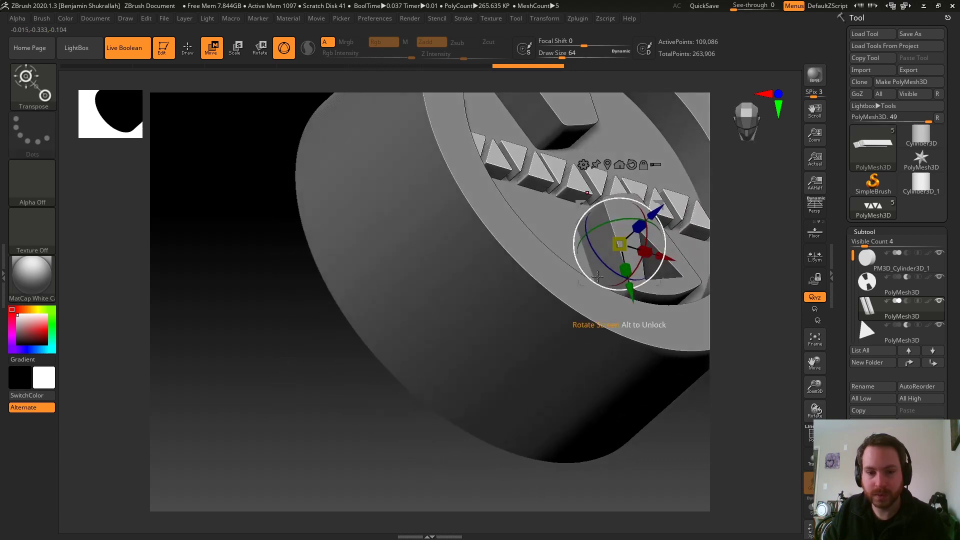
left_click_drag(659, 211, 651, 213)
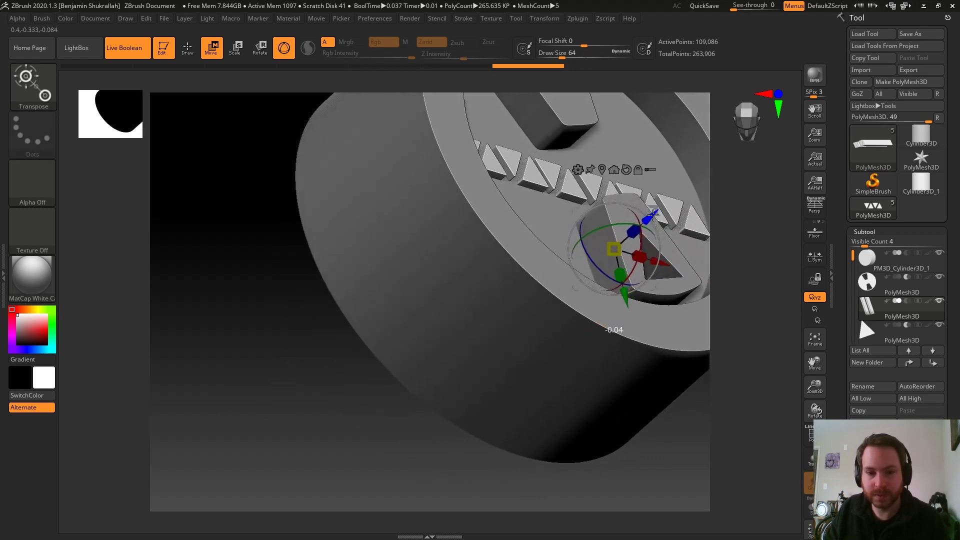
mouse_move(278, 364)
left_mouse_down()
mouse_move(250, 392)
mouse_move(306, 214)
left_mouse_up()
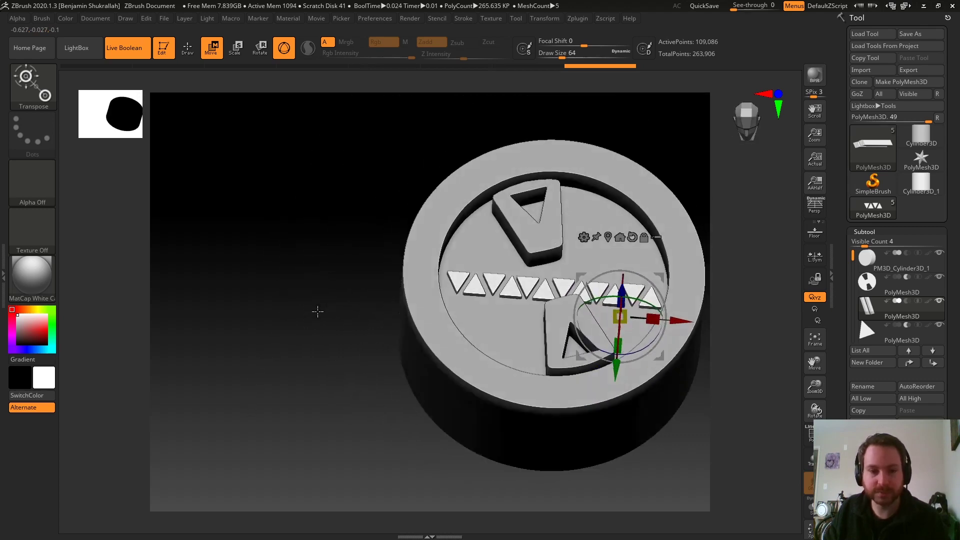
left_click_drag(306, 214, 330, 332)
key("q")
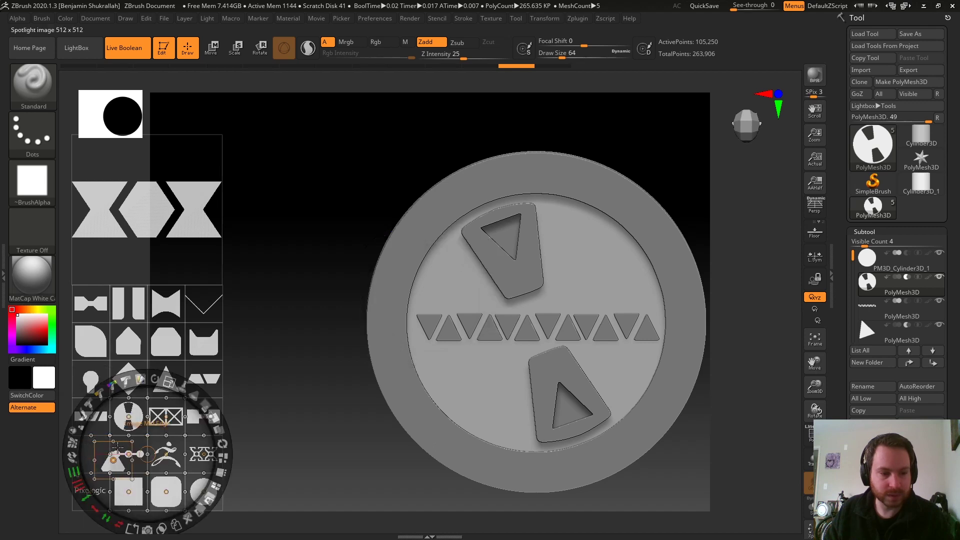
Place the triangle alpha in Spotlight, enlarge it and stretch it vertically.
left_click_drag(87, 451, 323, 249)
left_click(327, 251)
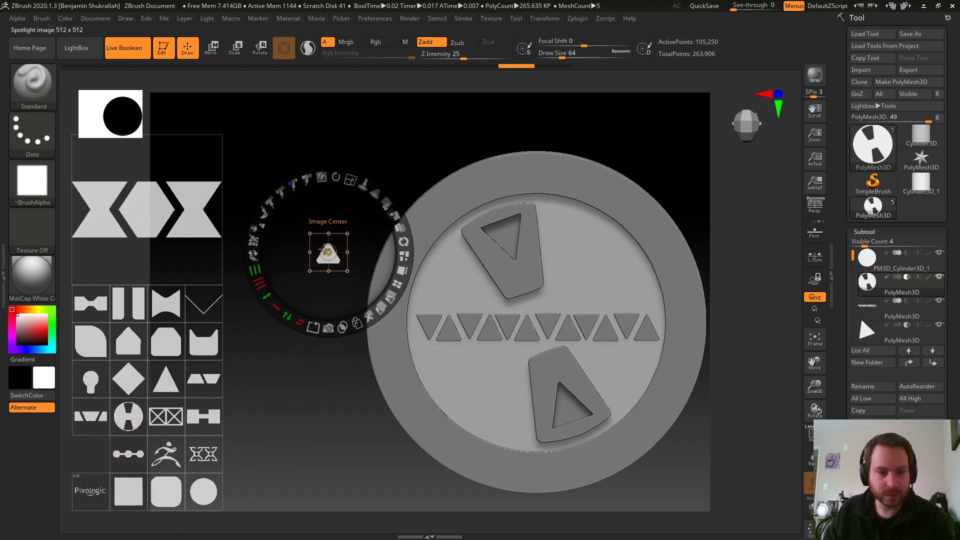
left_click_drag(350, 180, 378, 359)
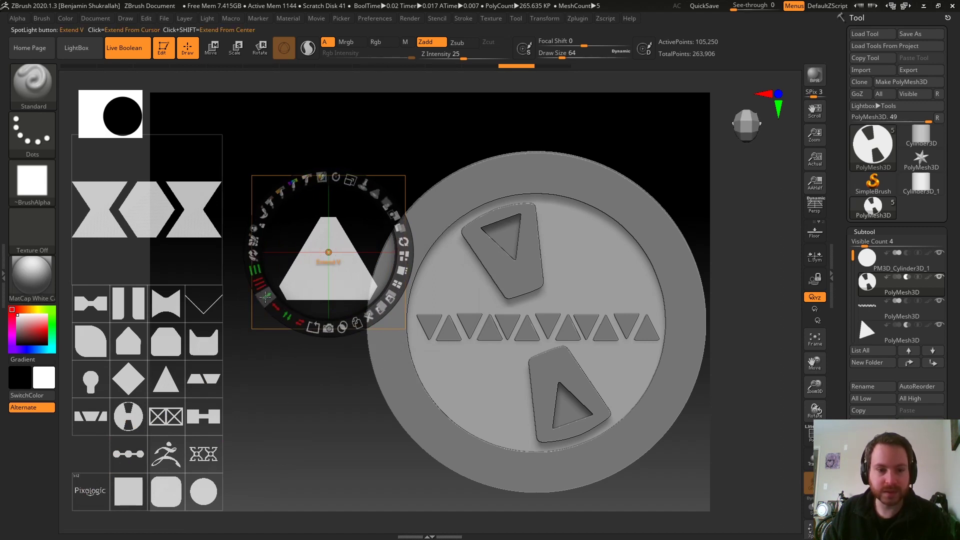
mouse_move(267, 295)
left_mouse_down()
mouse_move(273, 282)
mouse_move(270, 294)
left_mouse_up()
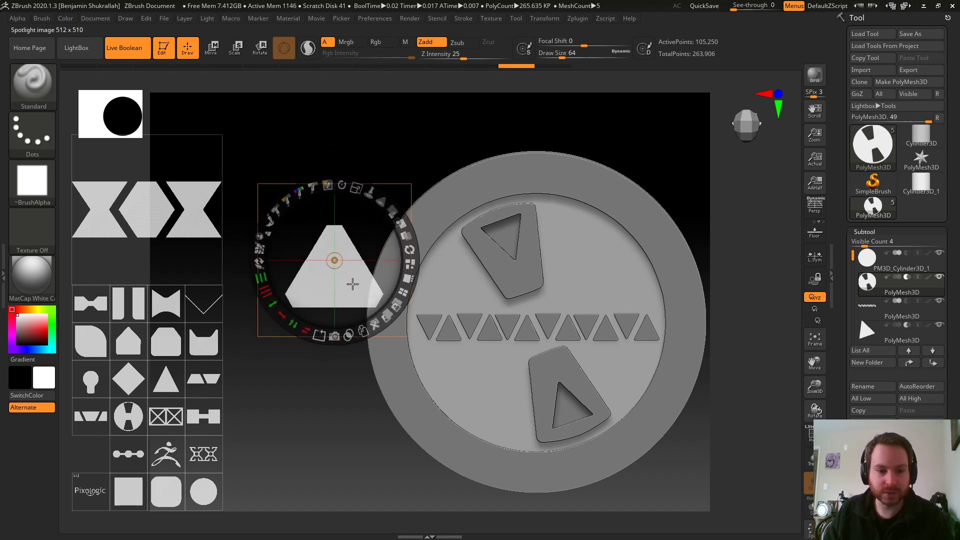
left_click_drag(341, 265, 334, 290)
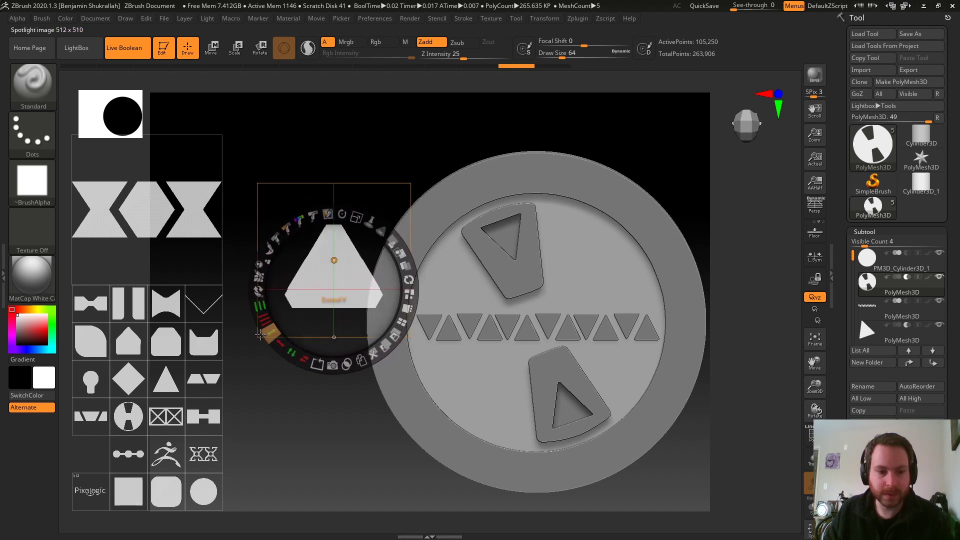
left_click_drag(263, 307, 264, 307)
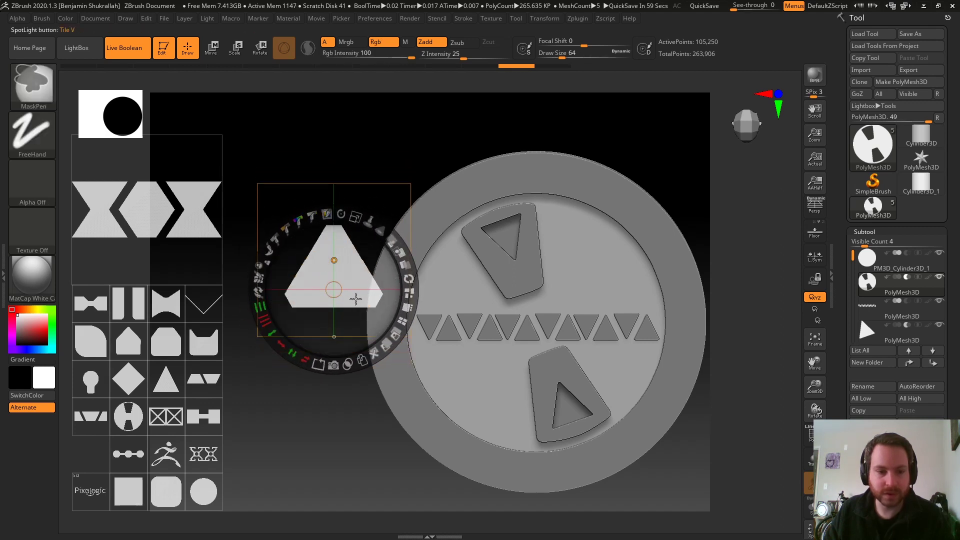
mouse_move(333, 292)
left_mouse_down()
mouse_move(331, 302)
mouse_move(334, 261)
left_mouse_up()
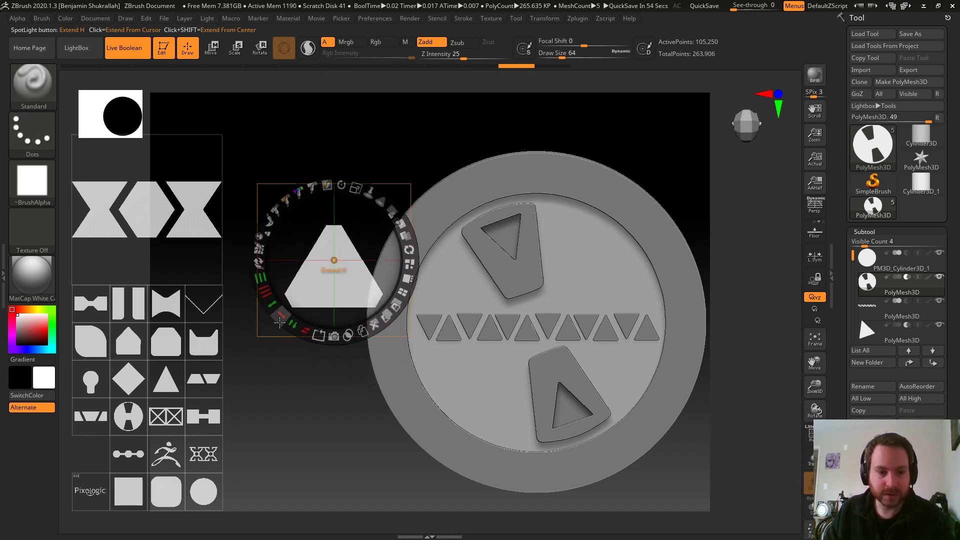
Resize, tile and vertically flip the image into five stacked trapezoids.
left_click_drag(279, 316, 320, 322)
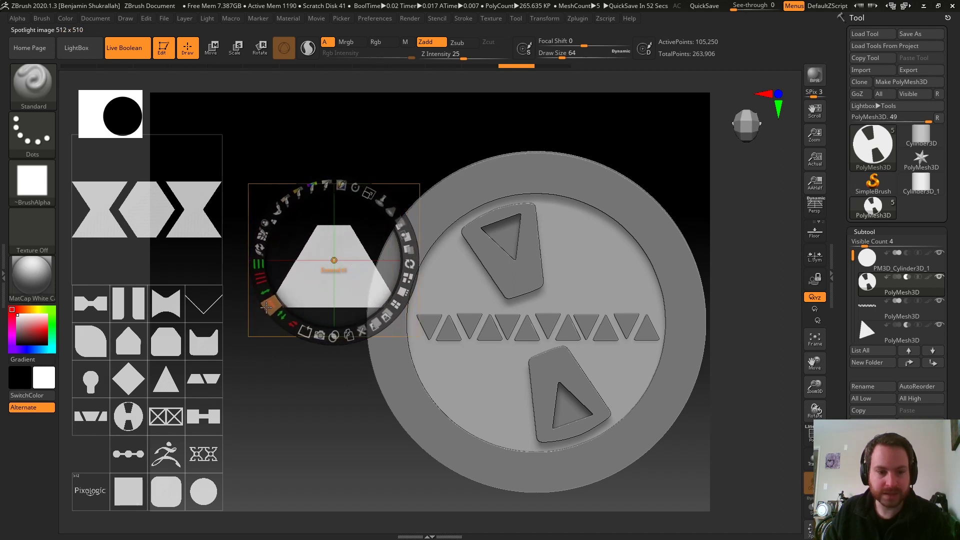
left_click_drag(320, 322, 253, 282)
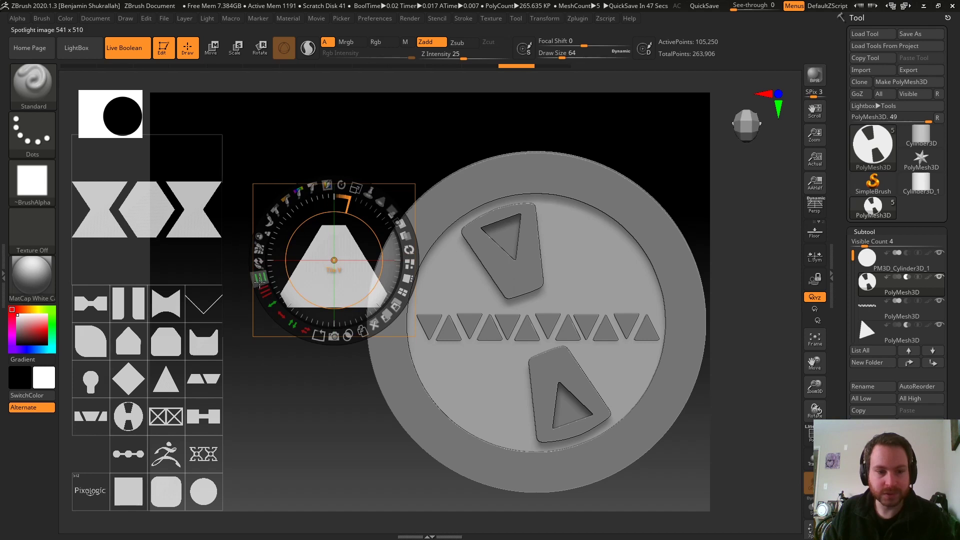
mouse_move(261, 277)
left_mouse_down()
mouse_move(259, 290)
mouse_move(251, 282)
mouse_move(266, 292)
left_mouse_up()
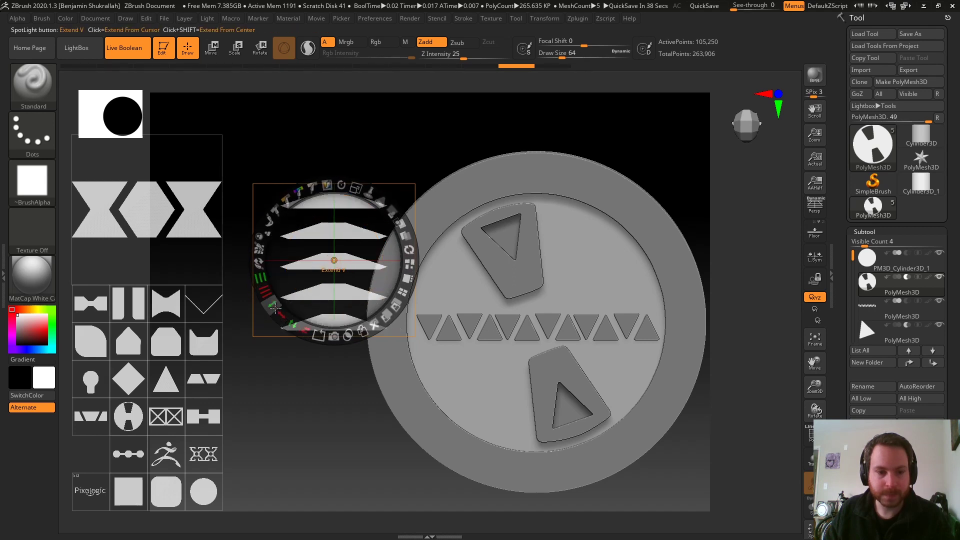
left_click_drag(276, 306, 229, 279)
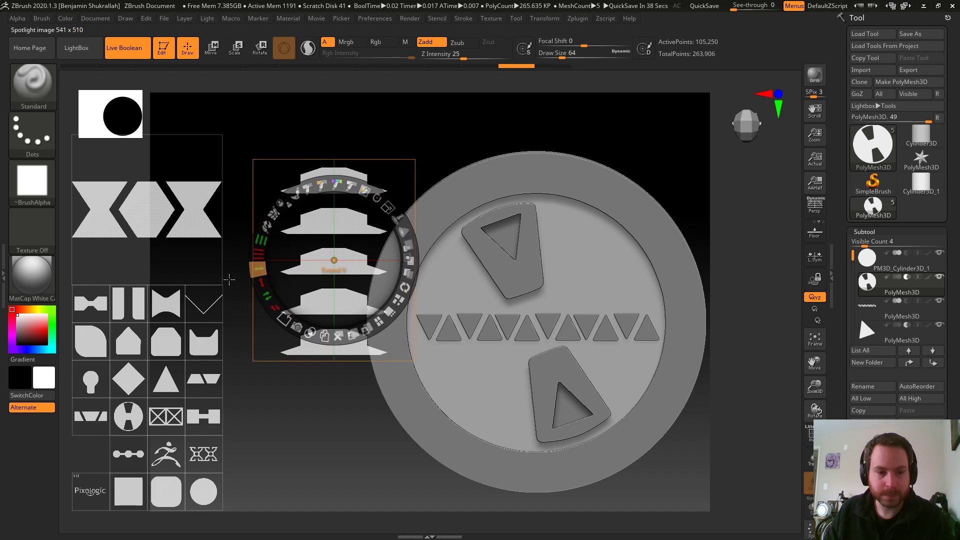
left_click(293, 327)
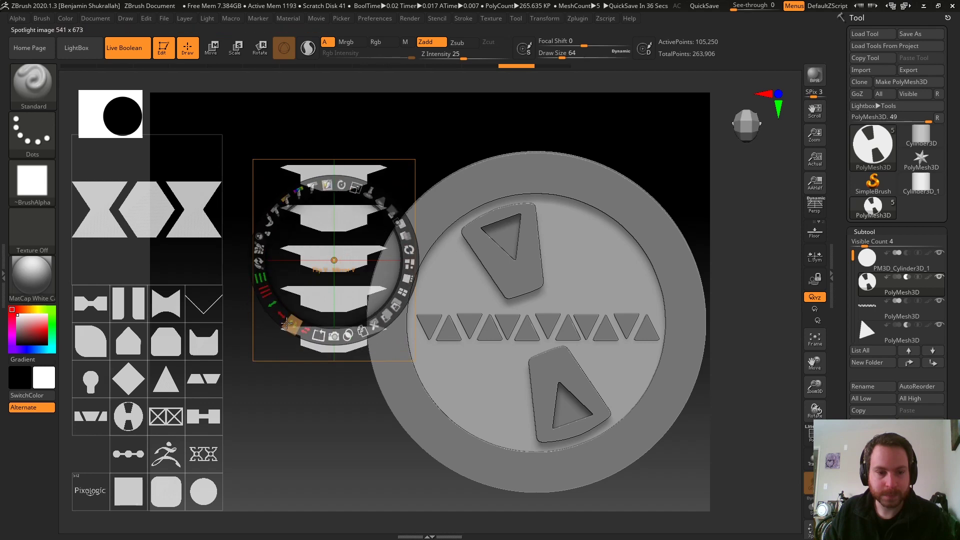
left_click(287, 327)
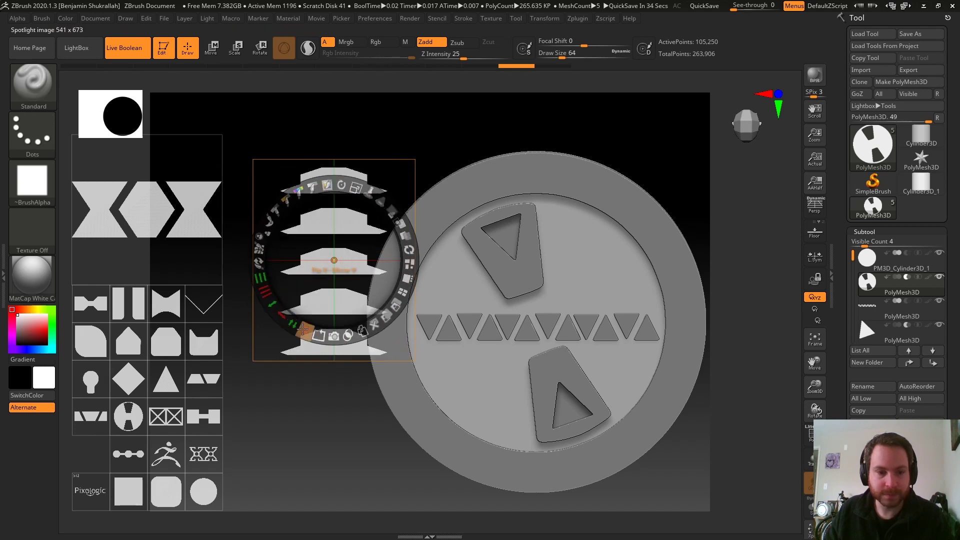
left_click(304, 327)
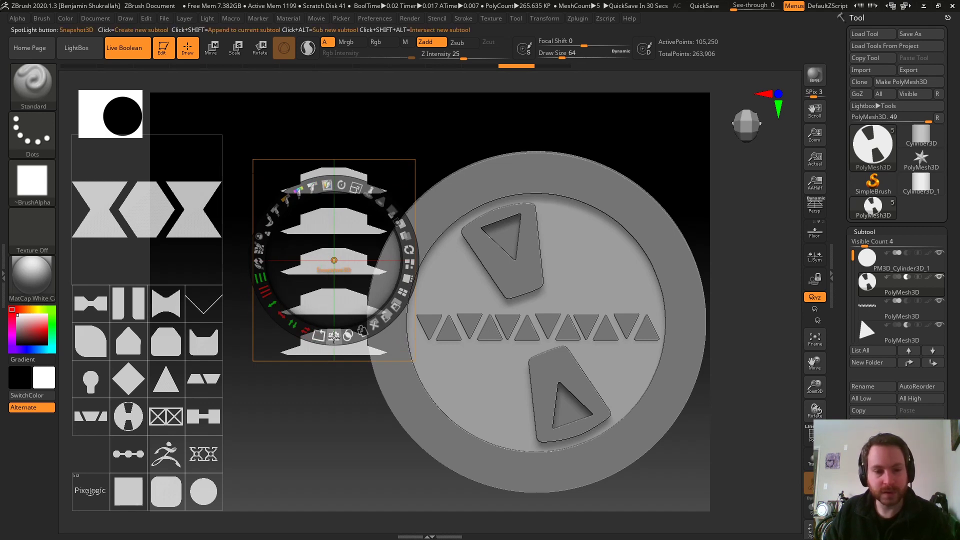
left_click_drag(268, 288, 274, 310)
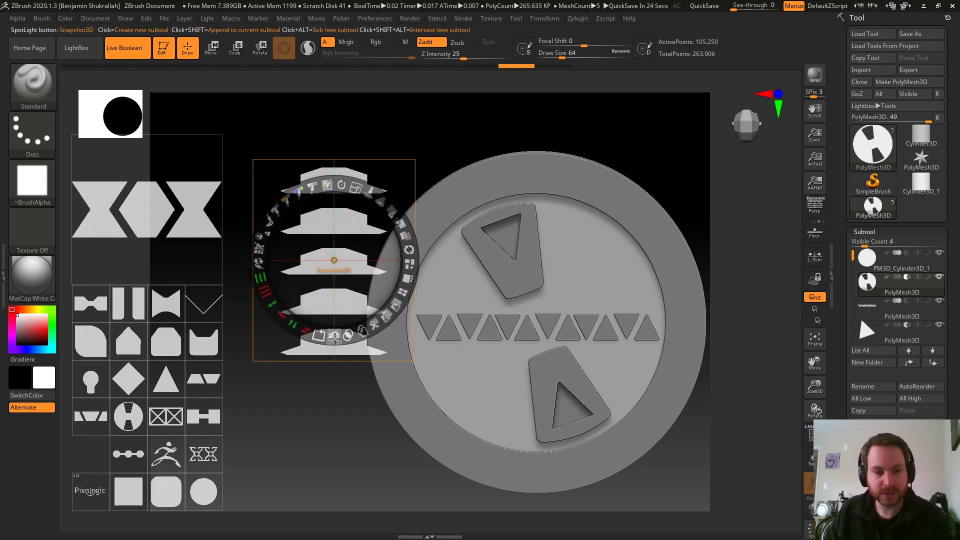
Convert the stacked ridges into a mesh, then orbit the coin with the raised ZBrush logo.
key("z")
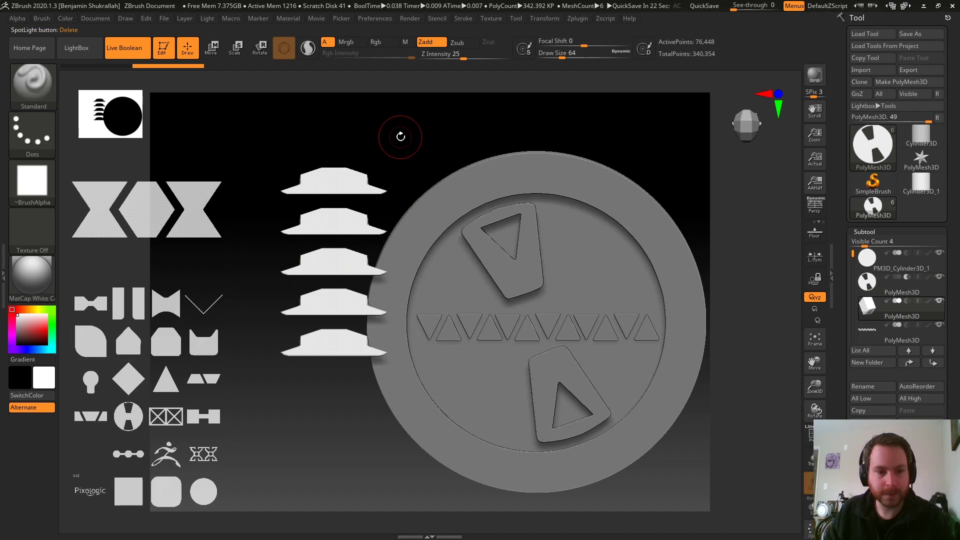
left_click_drag(400, 136, 439, 173)
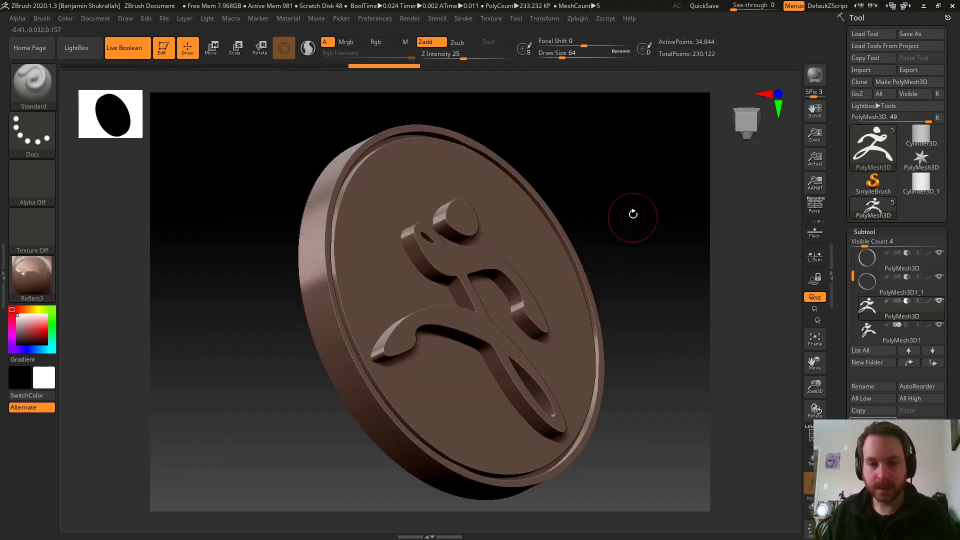
mouse_move(632, 214)
left_mouse_down()
mouse_move(621, 215)
mouse_move(624, 191)
mouse_move(633, 215)
mouse_move(607, 197)
mouse_move(618, 168)
mouse_move(644, 213)
mouse_move(601, 219)
mouse_move(516, 199)
mouse_move(541, 194)
mouse_move(510, 189)
mouse_move(596, 178)
mouse_move(631, 141)
mouse_move(648, 197)
mouse_move(607, 161)
mouse_move(607, 188)
mouse_move(647, 157)
mouse_move(662, 195)
mouse_move(656, 237)
mouse_move(550, 231)
mouse_move(505, 189)
mouse_move(444, 178)
mouse_move(611, 150)
mouse_move(627, 215)
mouse_move(652, 189)
mouse_move(640, 183)
left_mouse_up()
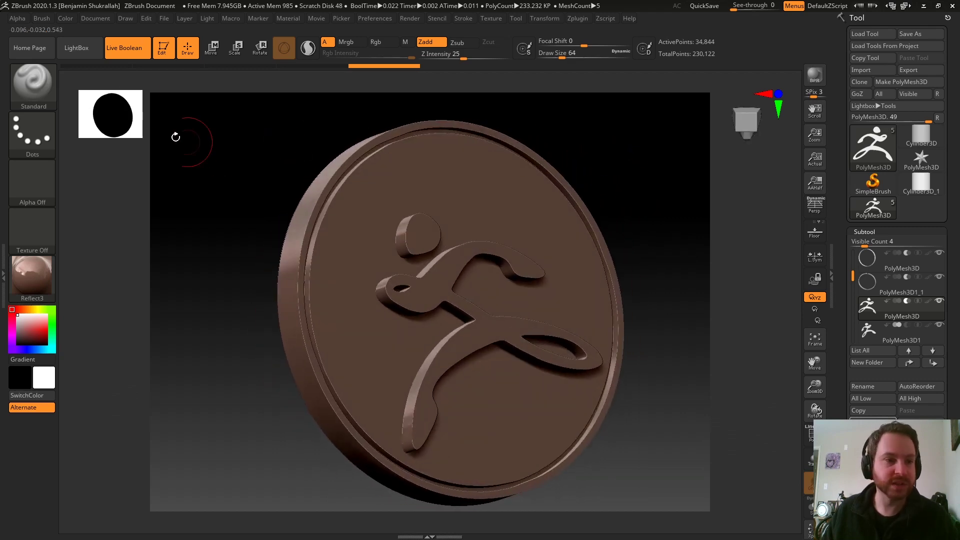
Toggle Live Boolean to compare raised and carved logo, leave it carved, and face the coin forward.
left_click(118, 53)
mouse_move(188, 163)
left_mouse_down()
mouse_move(225, 161)
mouse_move(148, 88)
left_mouse_up()
left_click(119, 51)
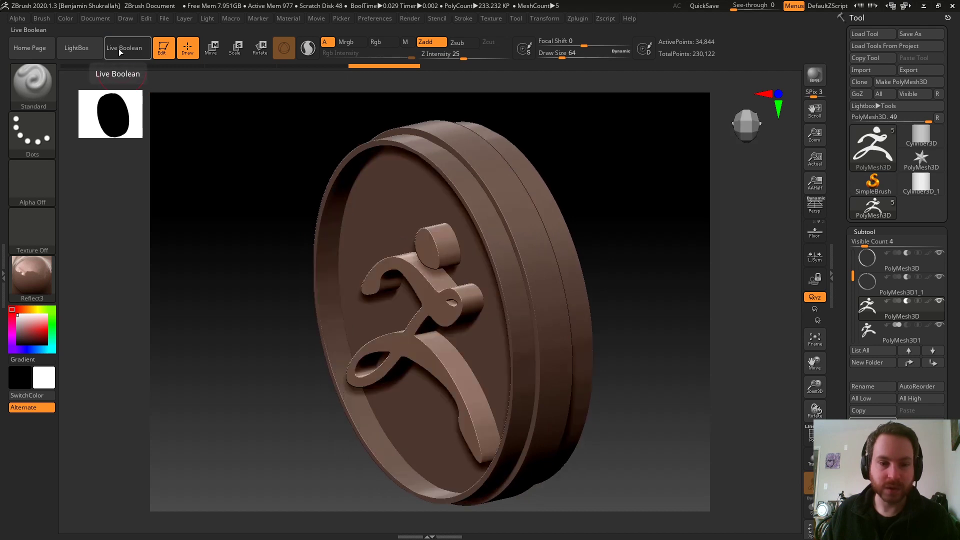
left_click(119, 52)
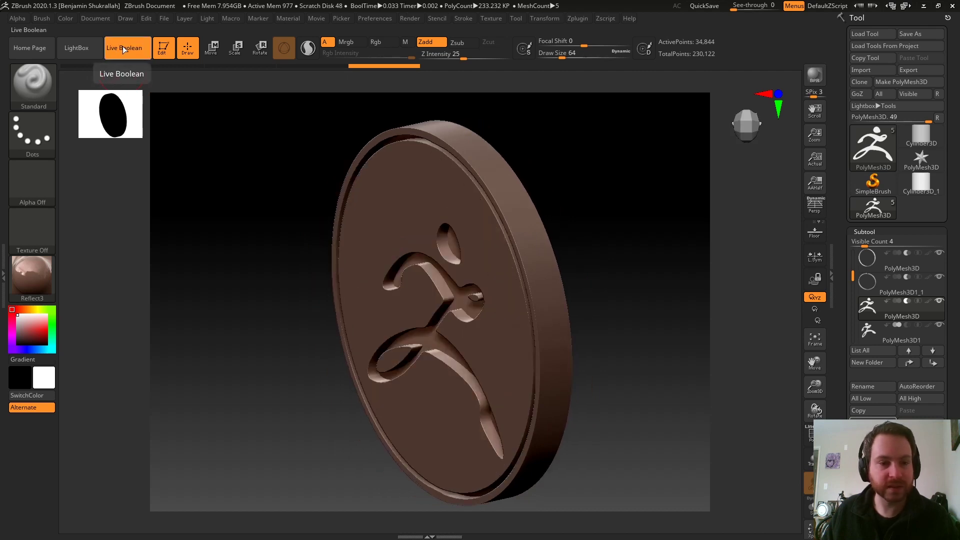
left_click(123, 48)
left_click(122, 48)
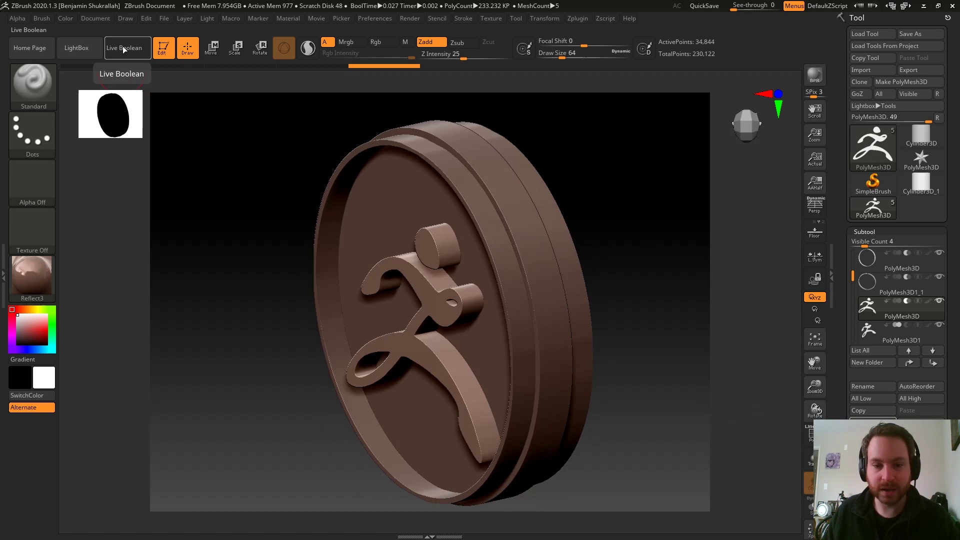
left_click(123, 48)
mouse_move(586, 188)
left_mouse_down()
mouse_move(525, 179)
mouse_move(639, 182)
mouse_move(581, 164)
left_mouse_up()
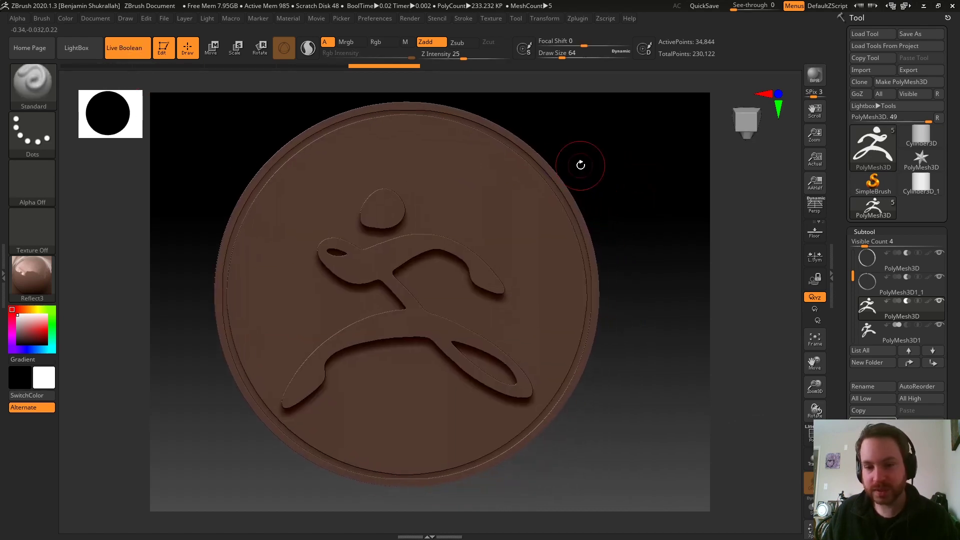
left_click(871, 231)
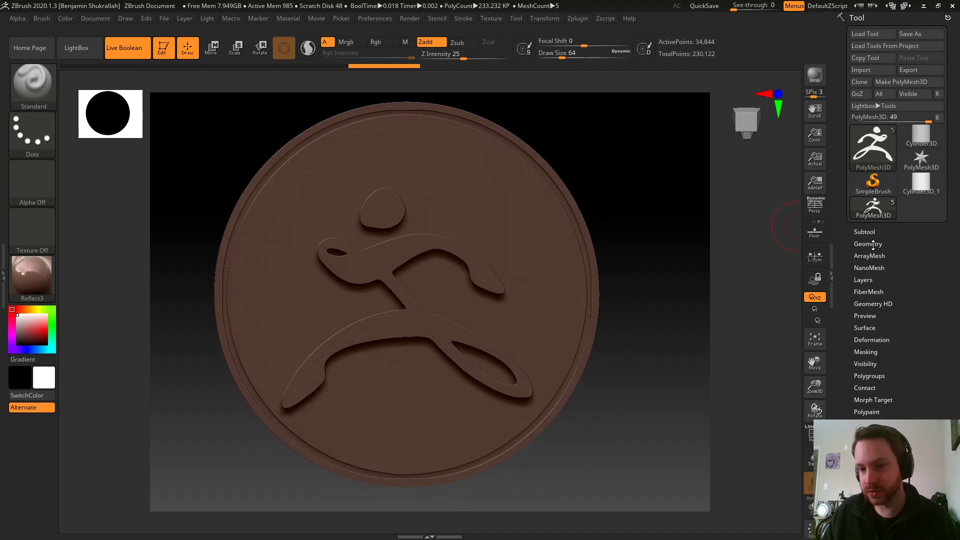
Make Boolean Mesh from the subtools, select the 196,352-point merged mesh, and disable Live Boolean.
left_click(883, 242)
left_click_drag(954, 408, 880, 195)
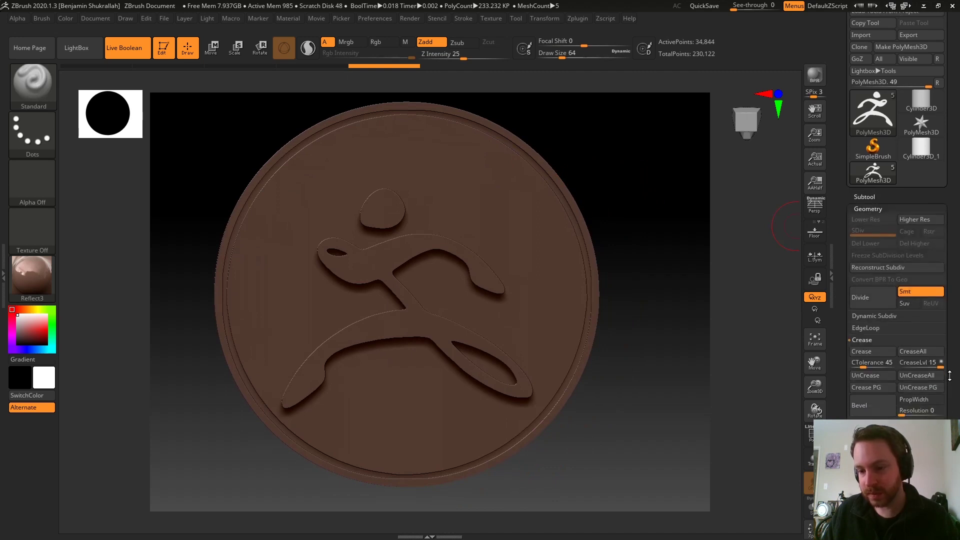
left_click(879, 191)
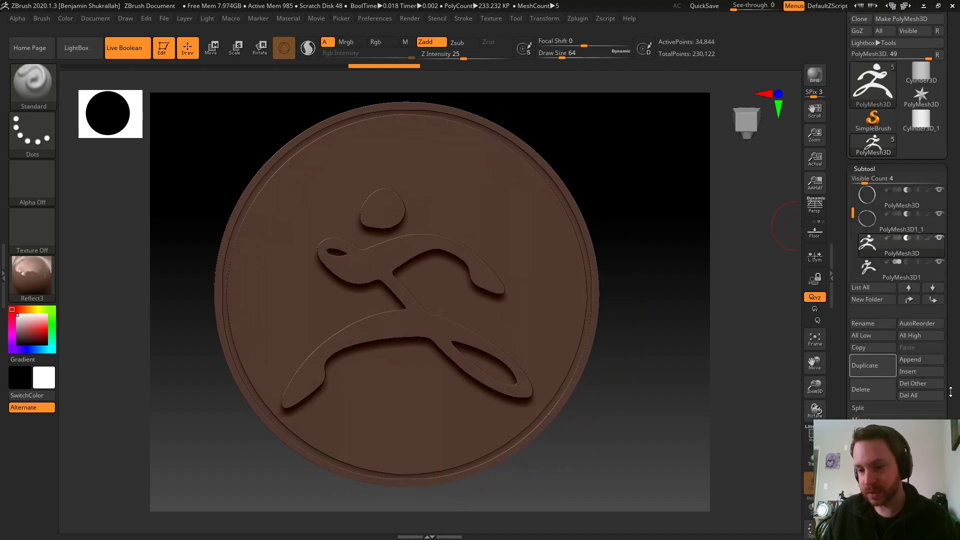
left_click(864, 282)
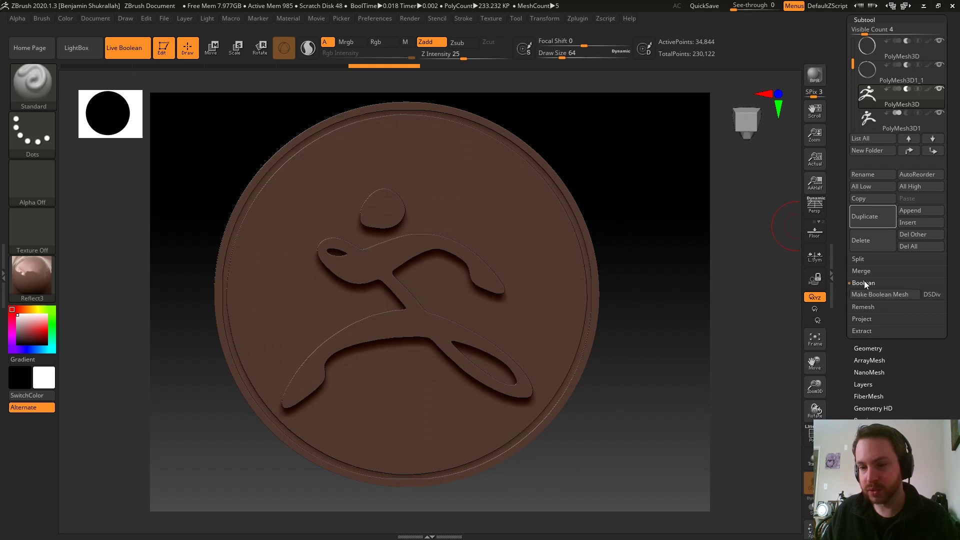
left_click(884, 298)
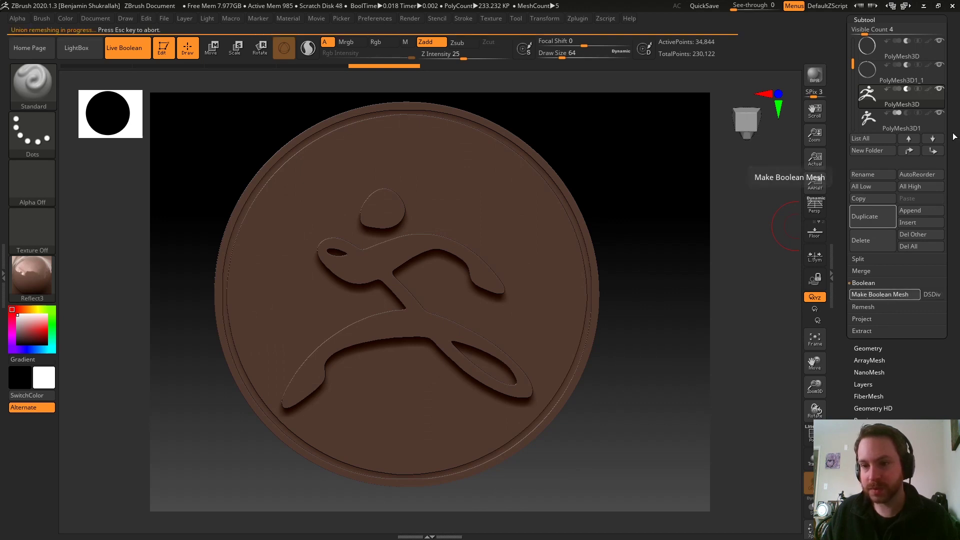
left_click_drag(954, 137, 947, 211)
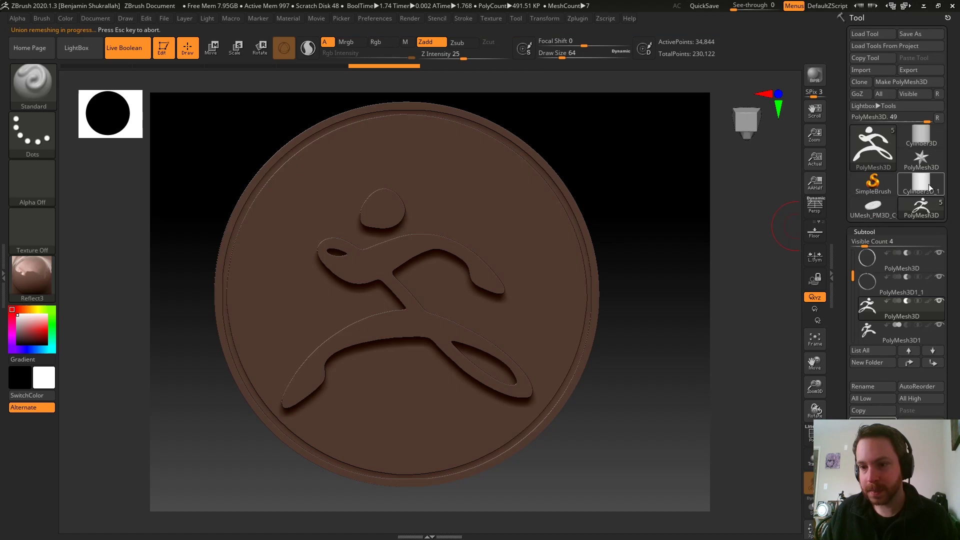
left_click(870, 209)
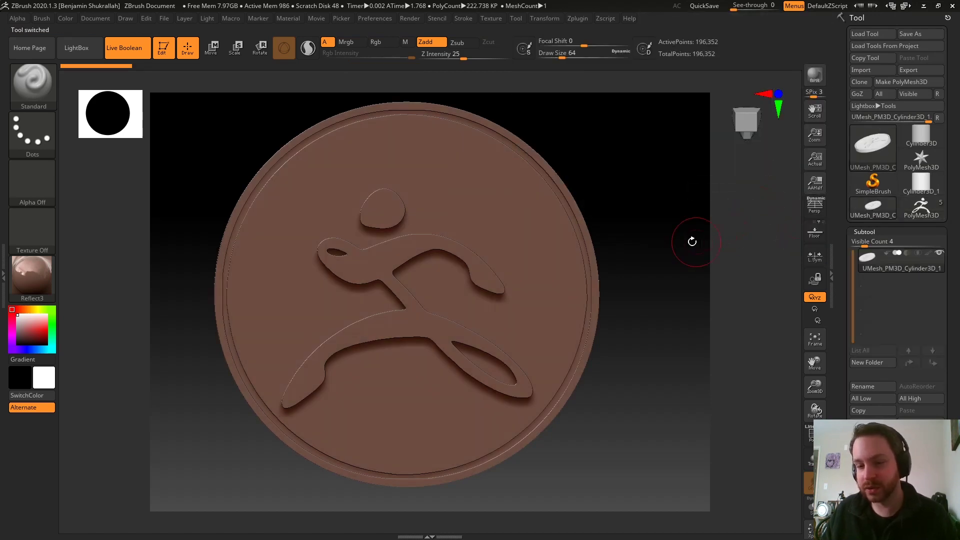
left_click_drag(650, 172, 663, 173)
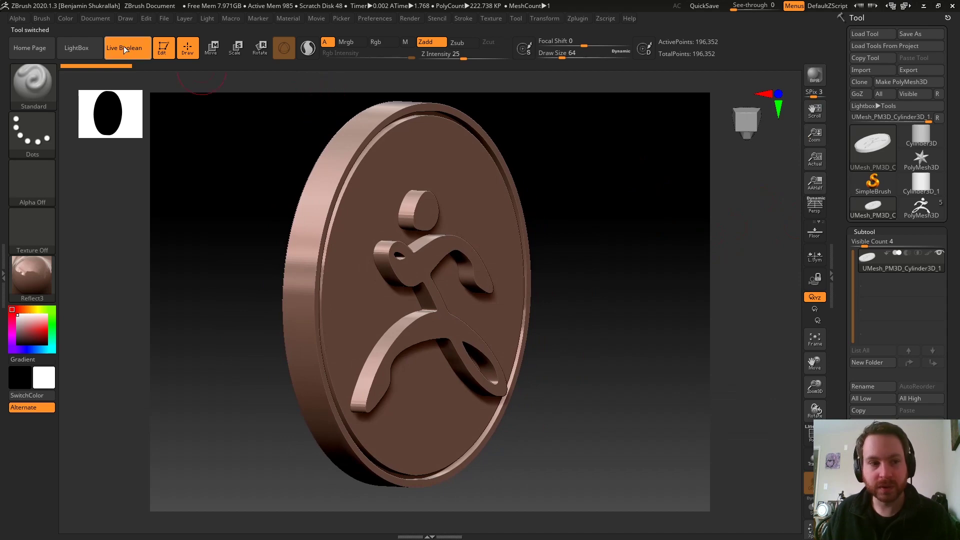
left_click(124, 48)
mouse_move(227, 167)
left_mouse_down()
mouse_move(298, 170)
mouse_move(215, 165)
mouse_move(610, 281)
left_mouse_up()
left_click(810, 434)
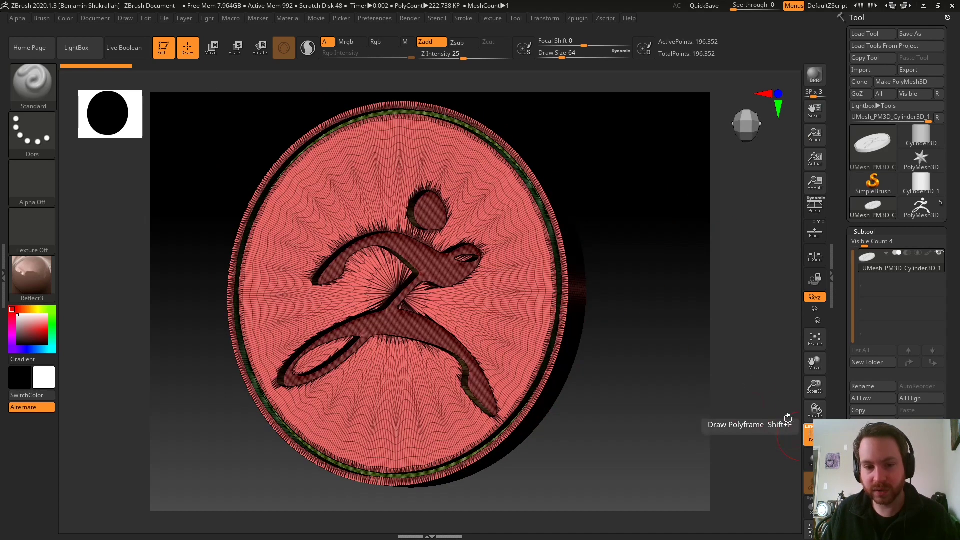
mouse_move(671, 380)
left_mouse_down()
mouse_move(687, 370)
mouse_move(626, 391)
mouse_move(653, 386)
mouse_move(505, 377)
mouse_move(608, 382)
left_mouse_up()
left_click(810, 435)
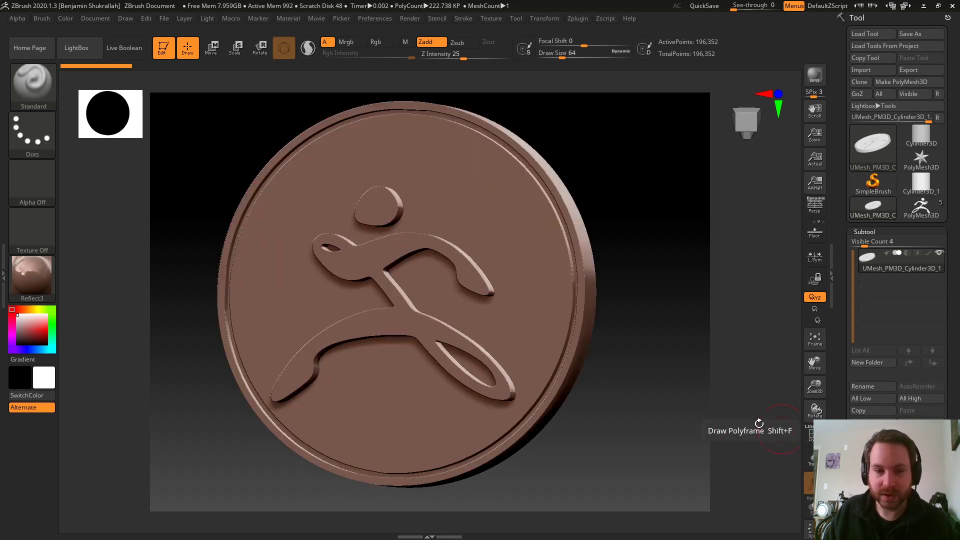
mouse_move(720, 416)
left_mouse_down()
mouse_move(664, 401)
mouse_move(679, 375)
mouse_move(646, 340)
left_mouse_up()
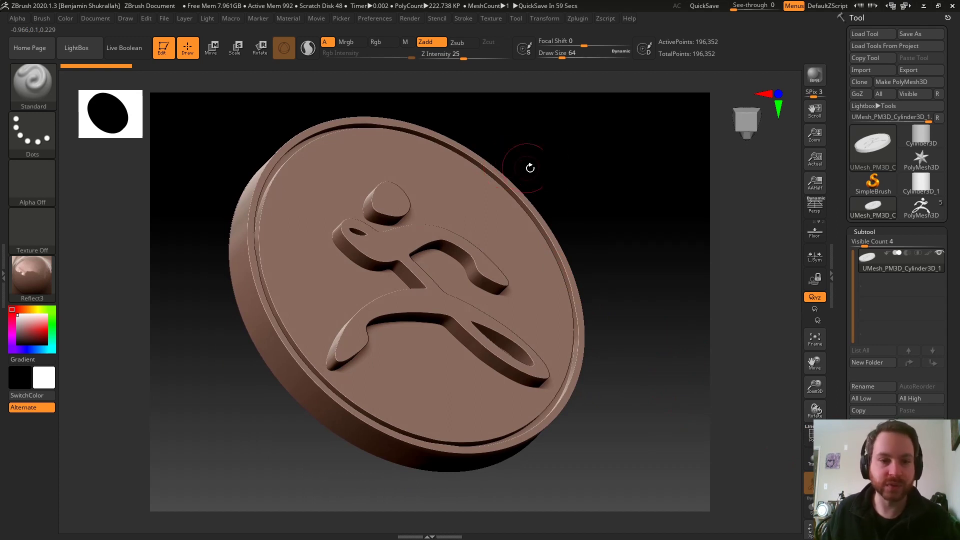
left_click_drag(594, 166, 603, 174)
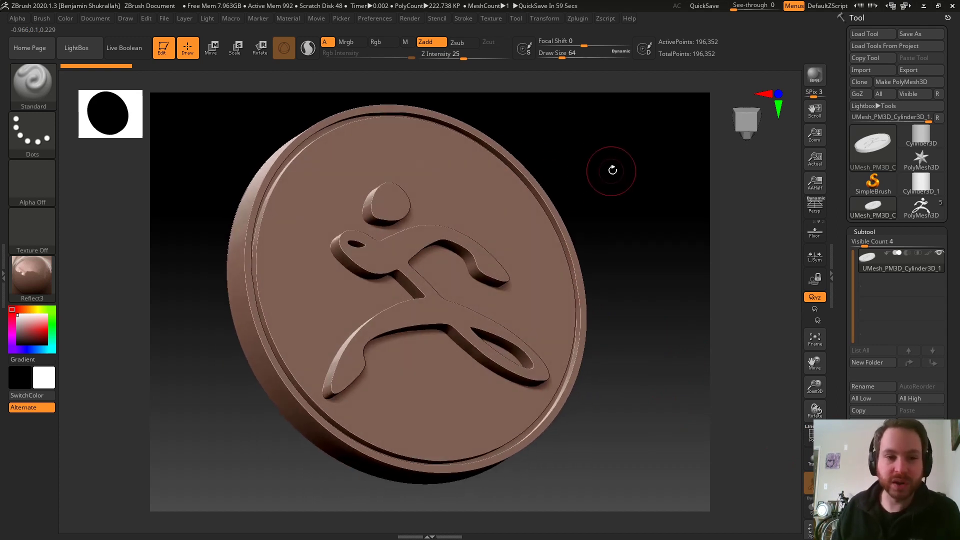
left_click_drag(604, 174, 637, 161)
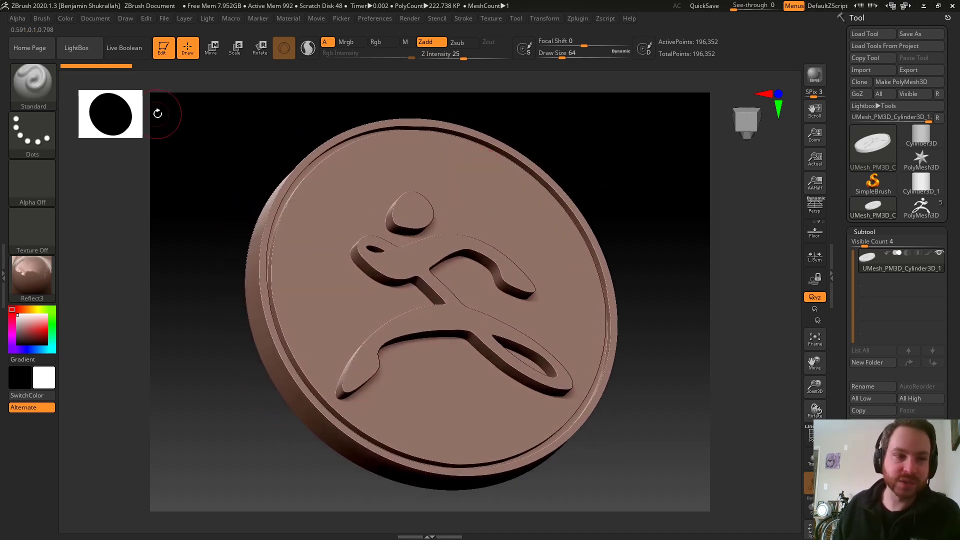
Apply the BluePrint01 render preset from LightBox and BPR-render the tilted coin.
left_click(76, 48)
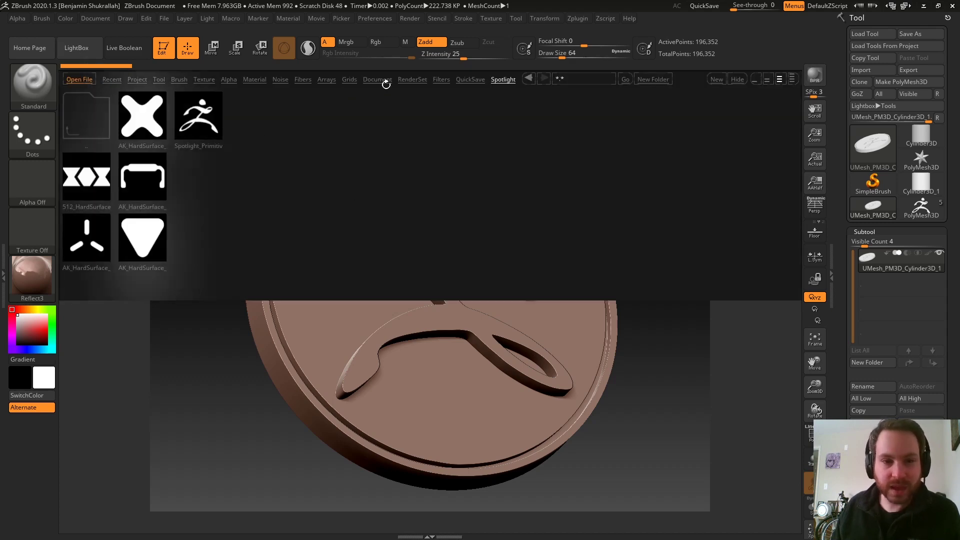
left_click(412, 80)
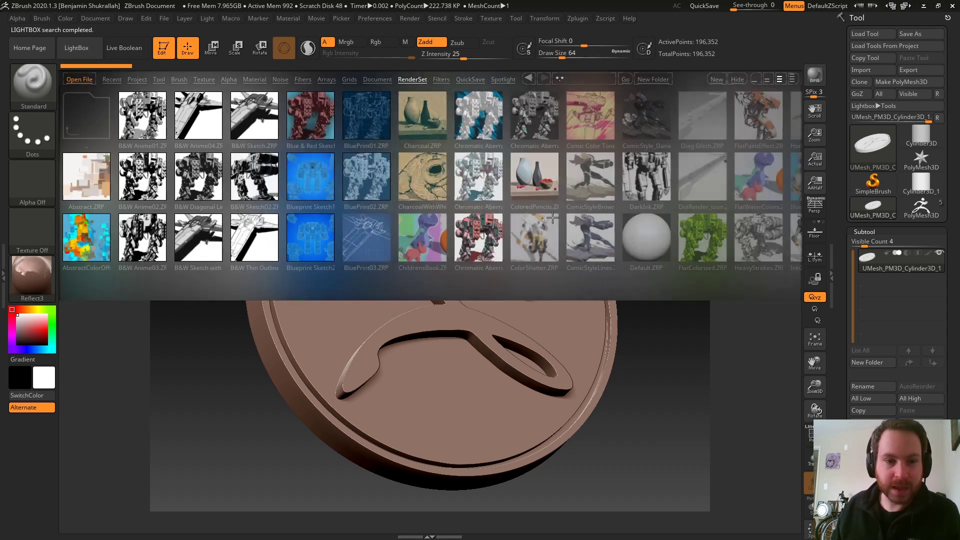
double_click(365, 118)
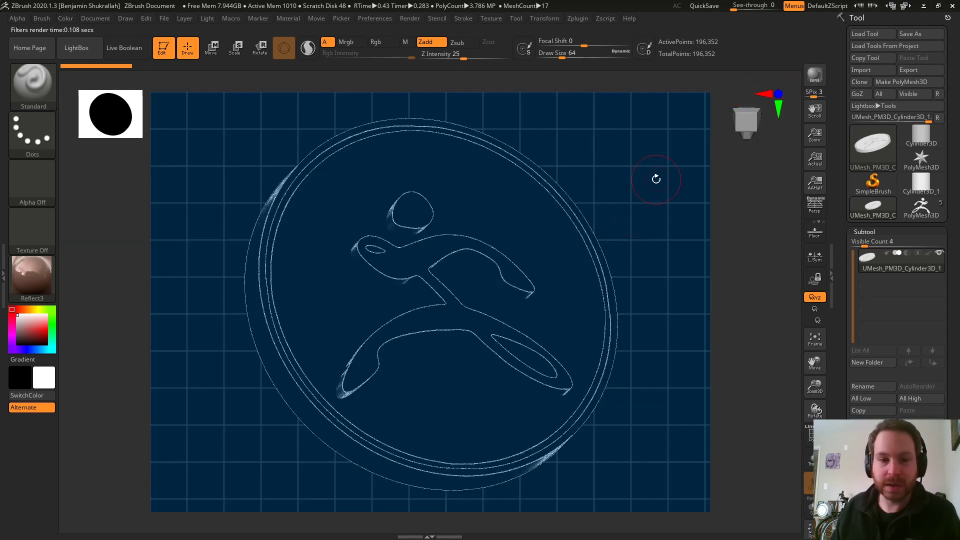
left_click_drag(643, 182, 654, 167)
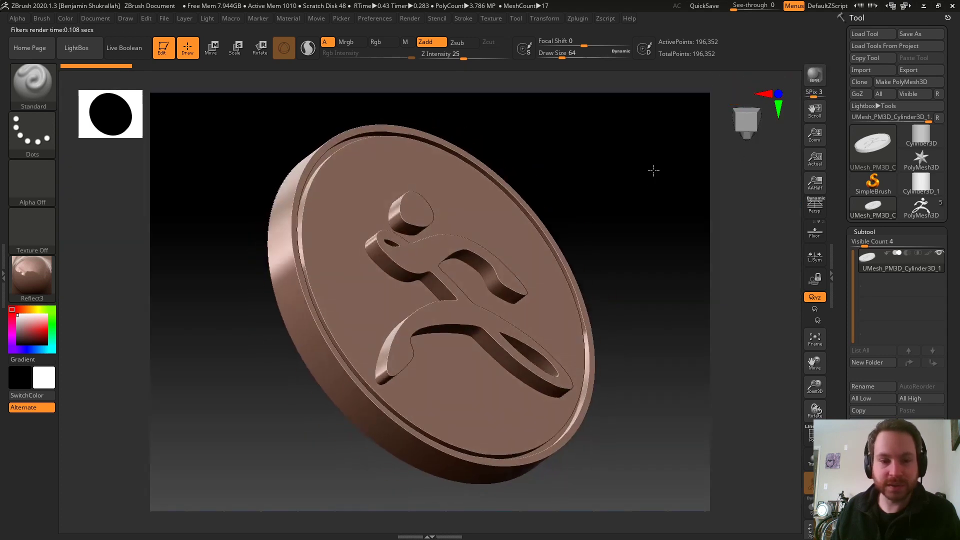
left_click(816, 75)
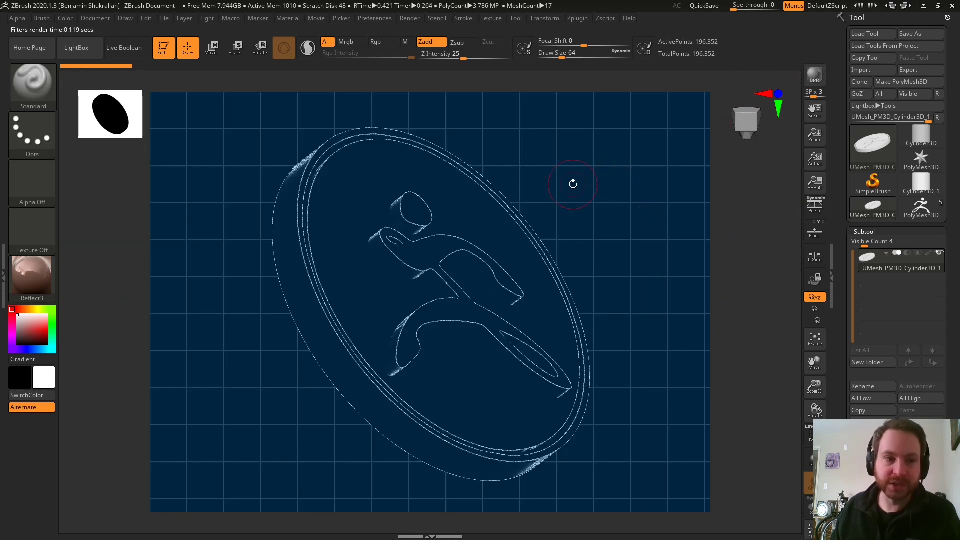
Apply the ColoredPencils render preset and close LightBox to view the result.
left_click(79, 50)
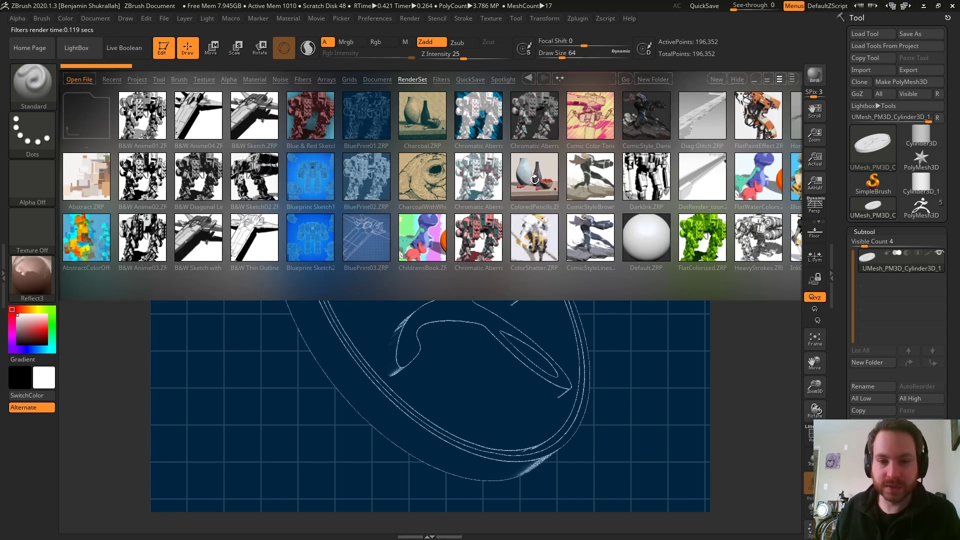
double_click(534, 178)
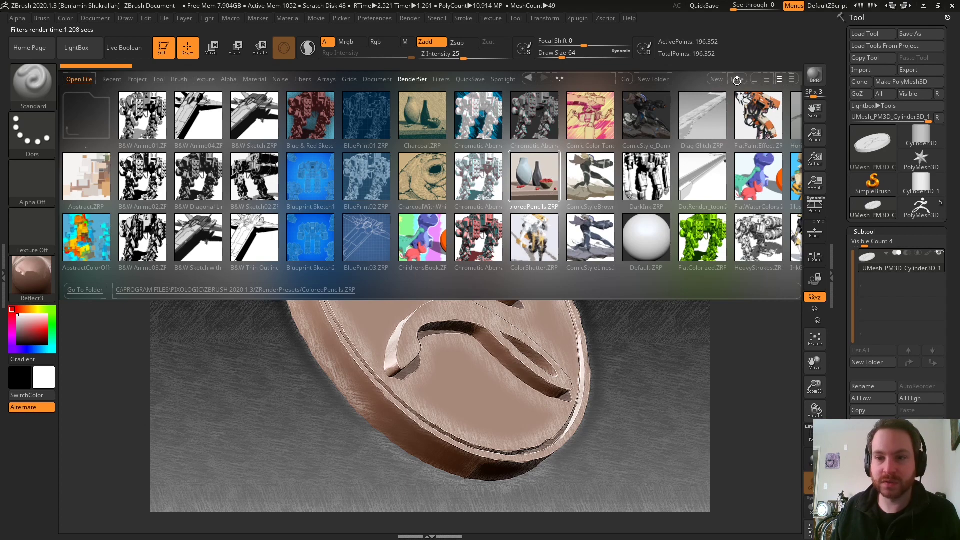
key("comma")
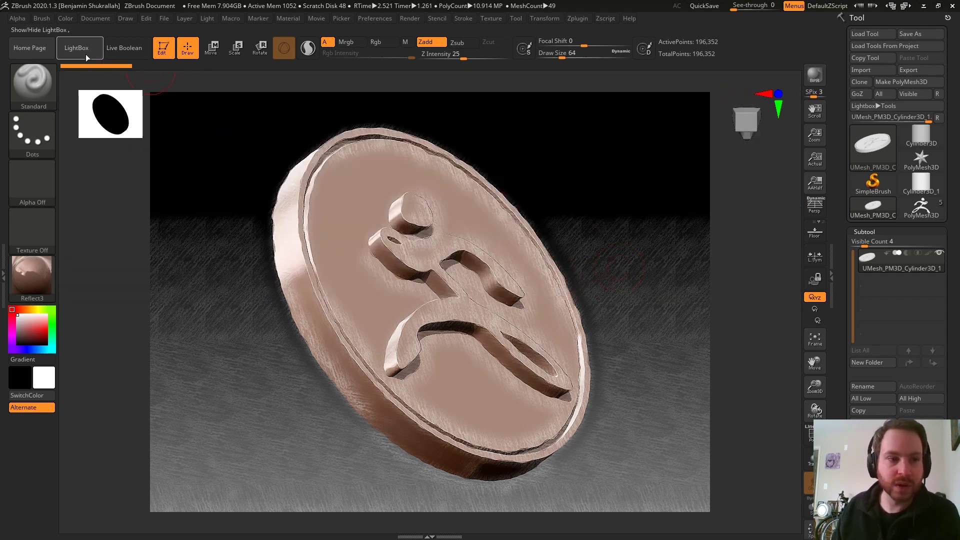
Apply the AbstractColorOffsets render preset from LightBox and view the coin's render.
left_click(76, 48)
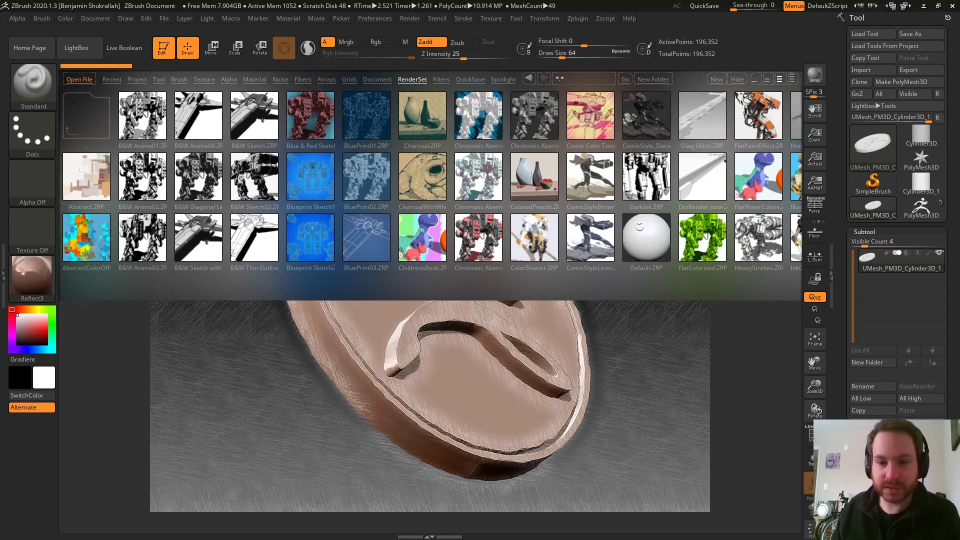
double_click(104, 225)
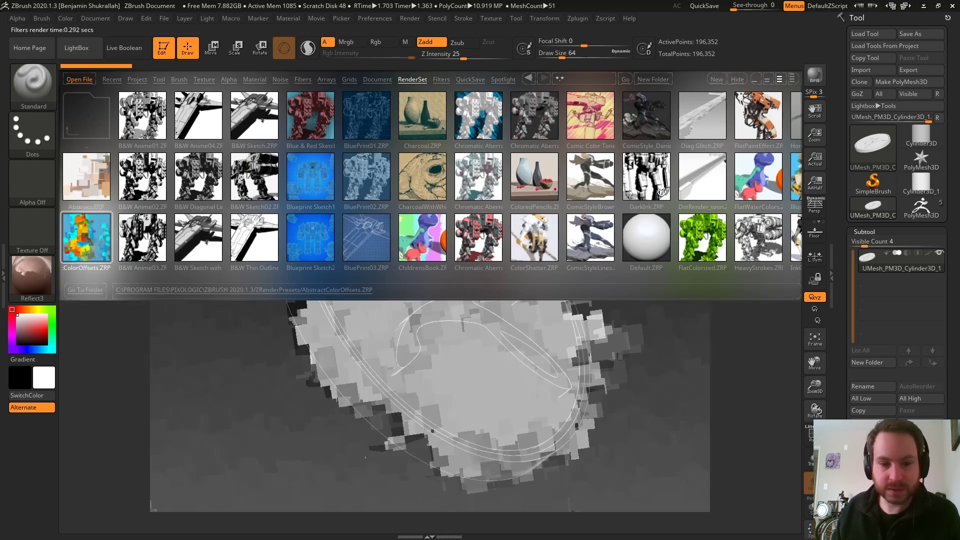
key("comma")
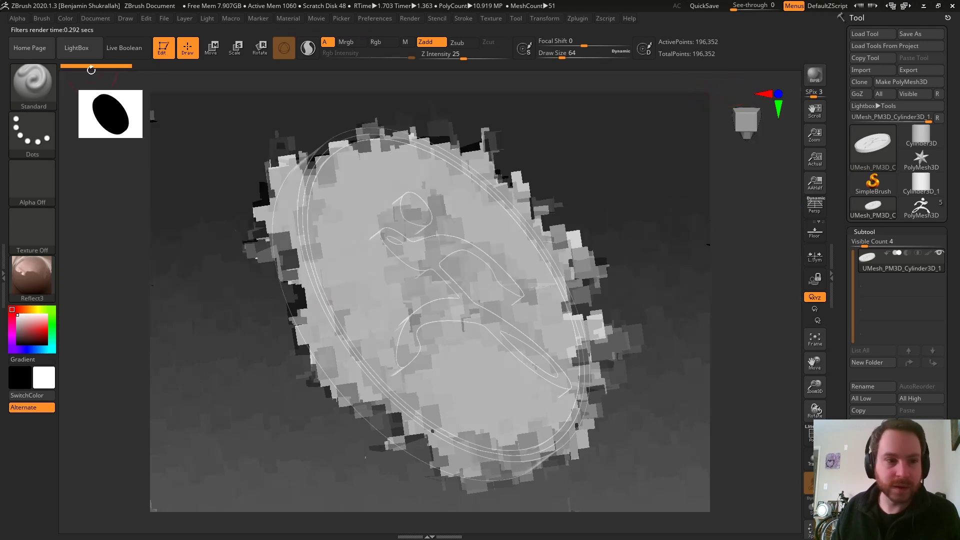
Switch the coin to the messy watercolor preset for a copper-toned, ragged-edged look.
left_click(77, 48)
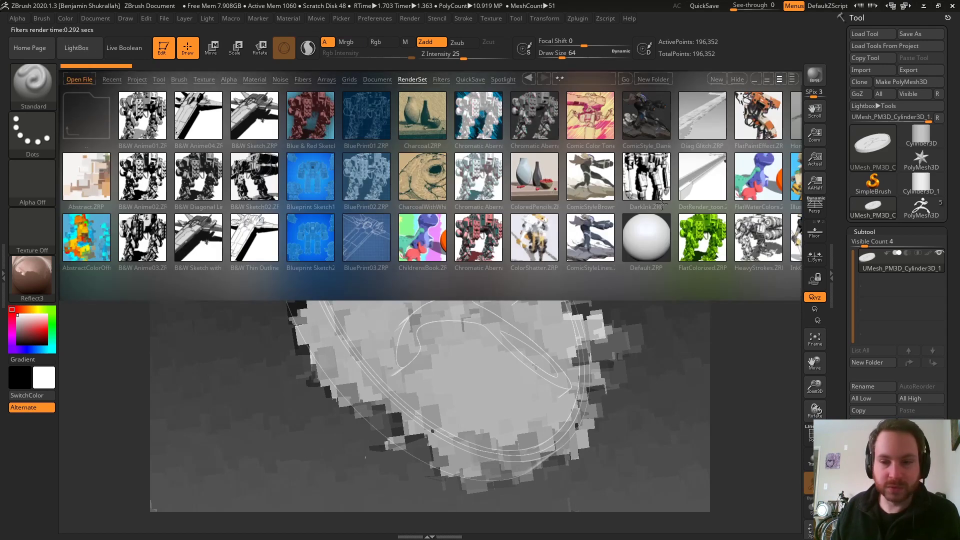
left_click_drag(660, 203, 552, 204)
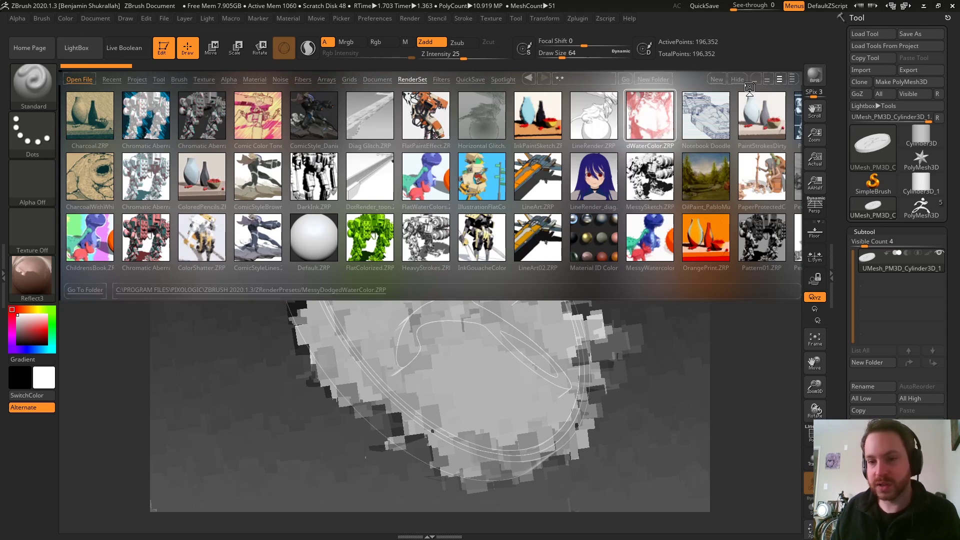
left_click(739, 78)
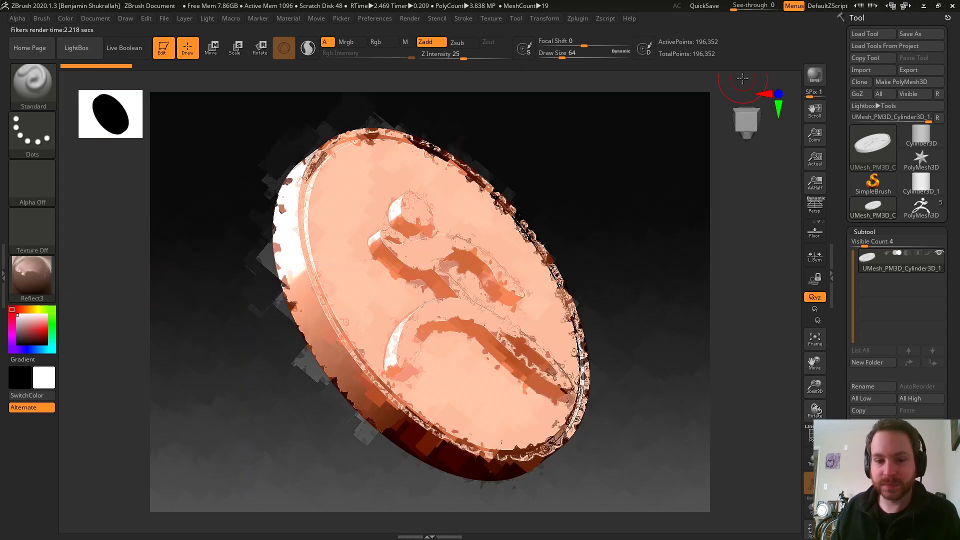